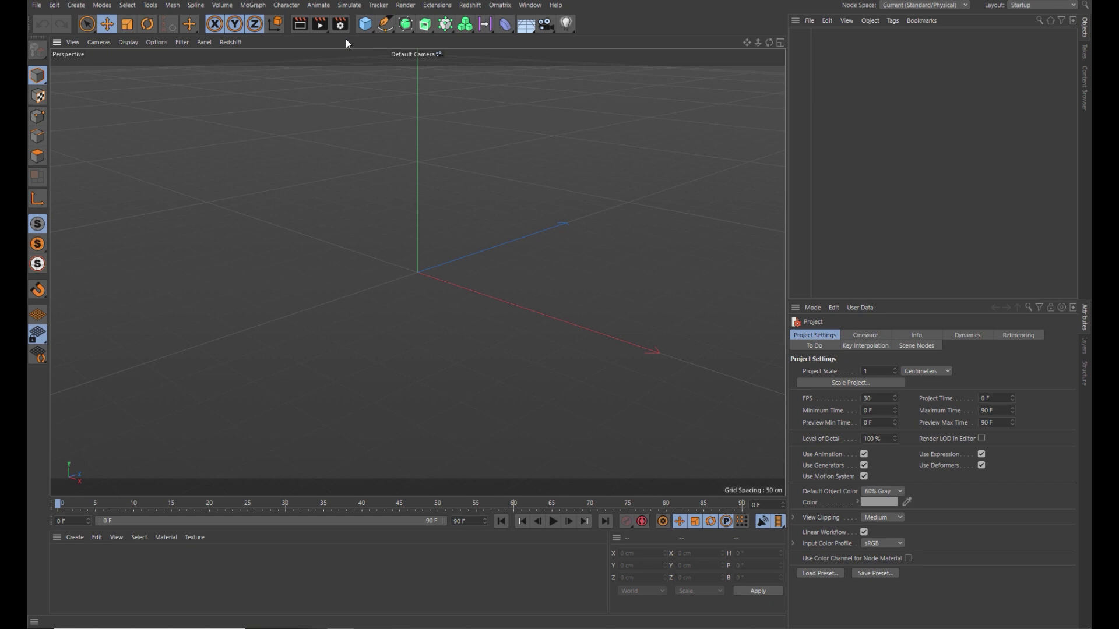
- Set the renderer to Redshift with 128 progressive passes in the render settings
click(340, 24)
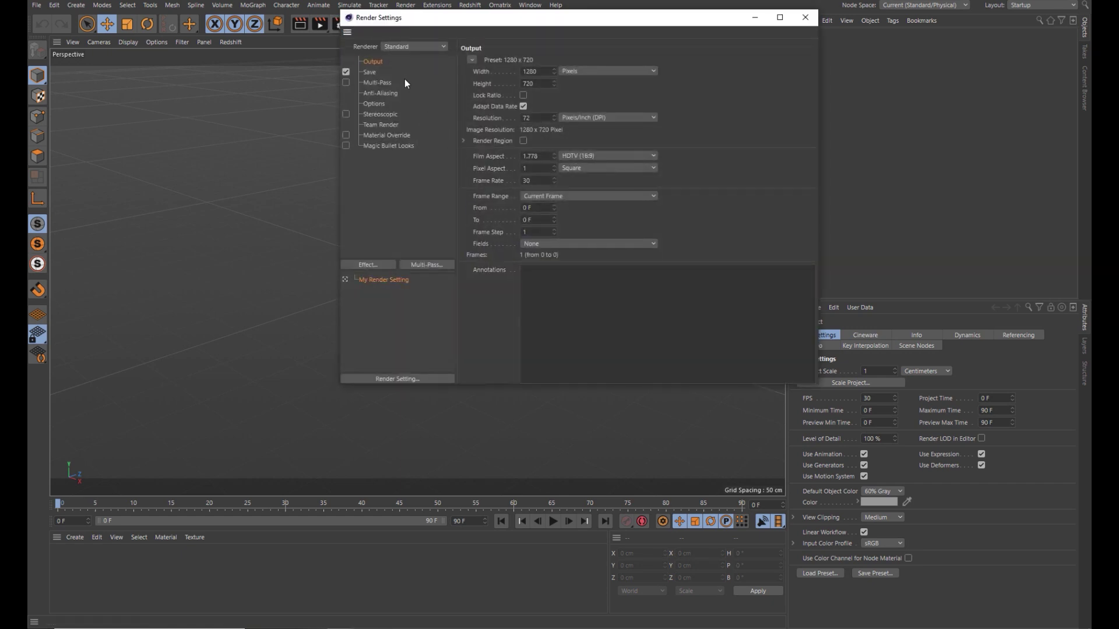
click(410, 50)
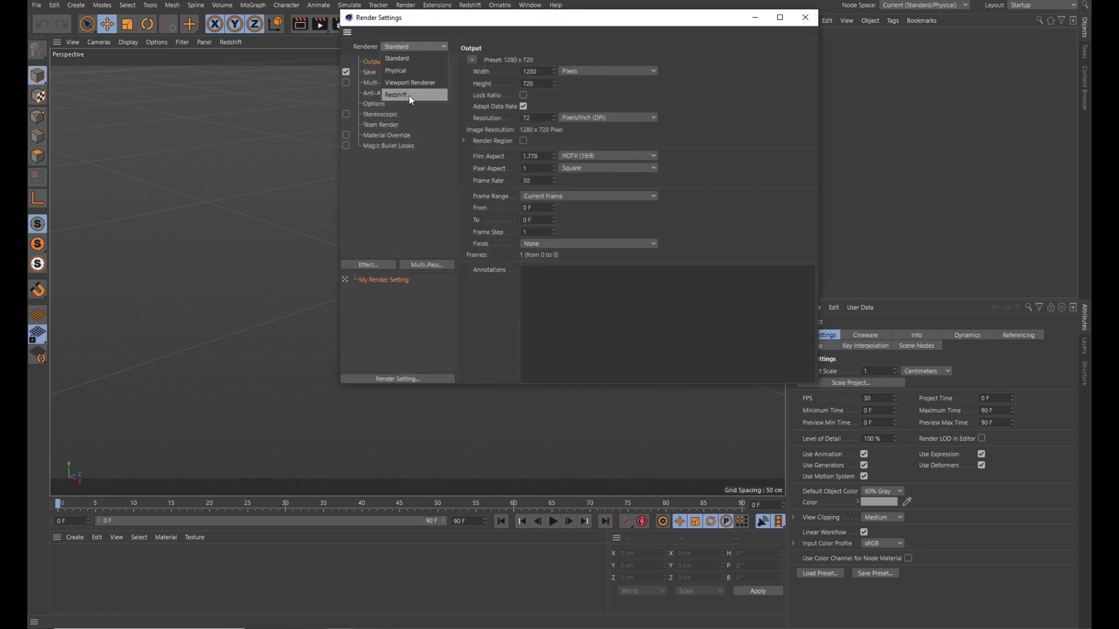
click(409, 95)
click(376, 83)
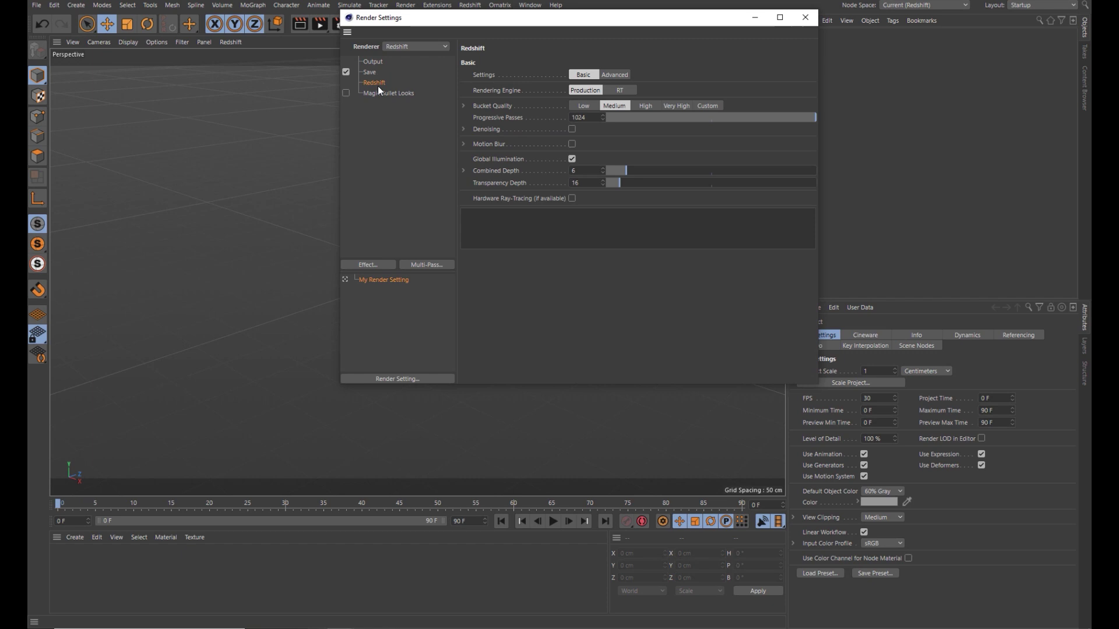
double_click(584, 118)
text(128)
click(805, 17)
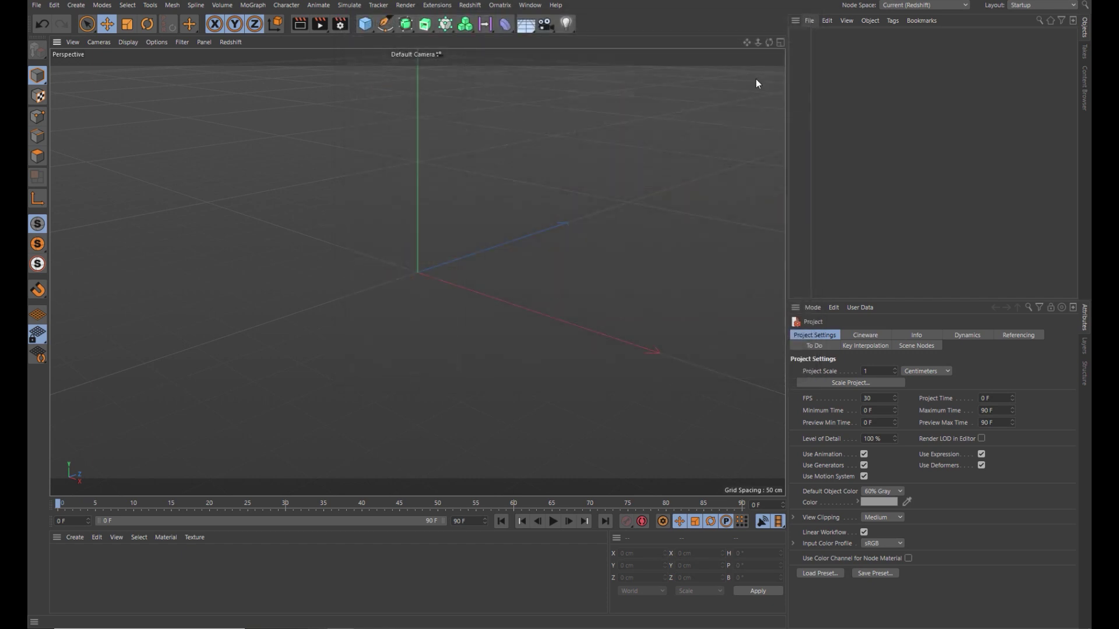
- Add a Landscape object and set its size to 2000 x 200 x 2000 cm
click(372, 32)
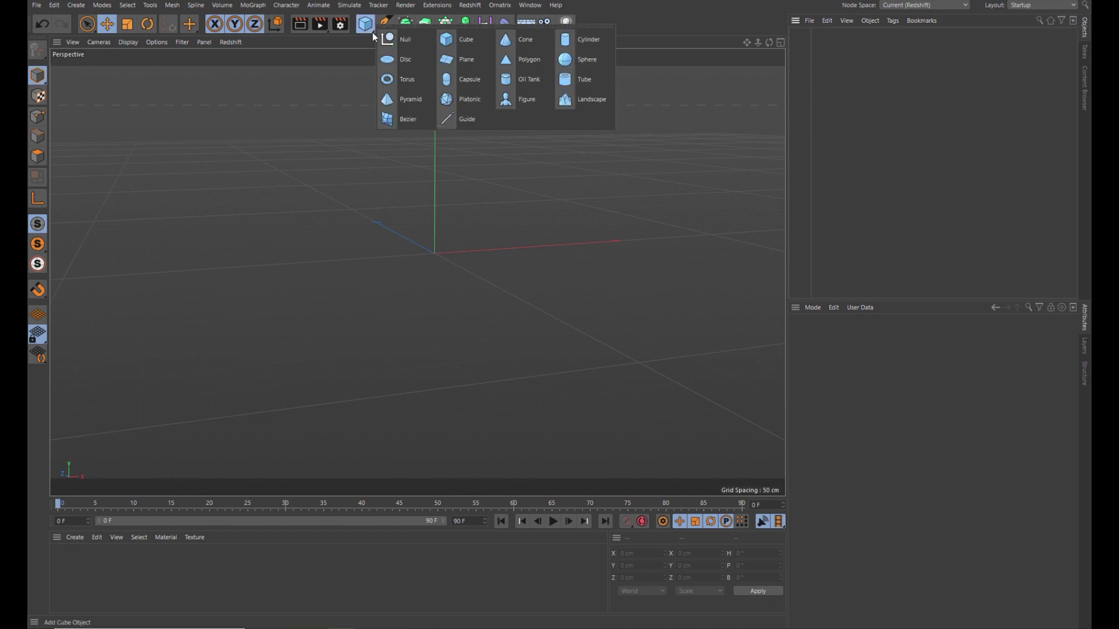
click(593, 104)
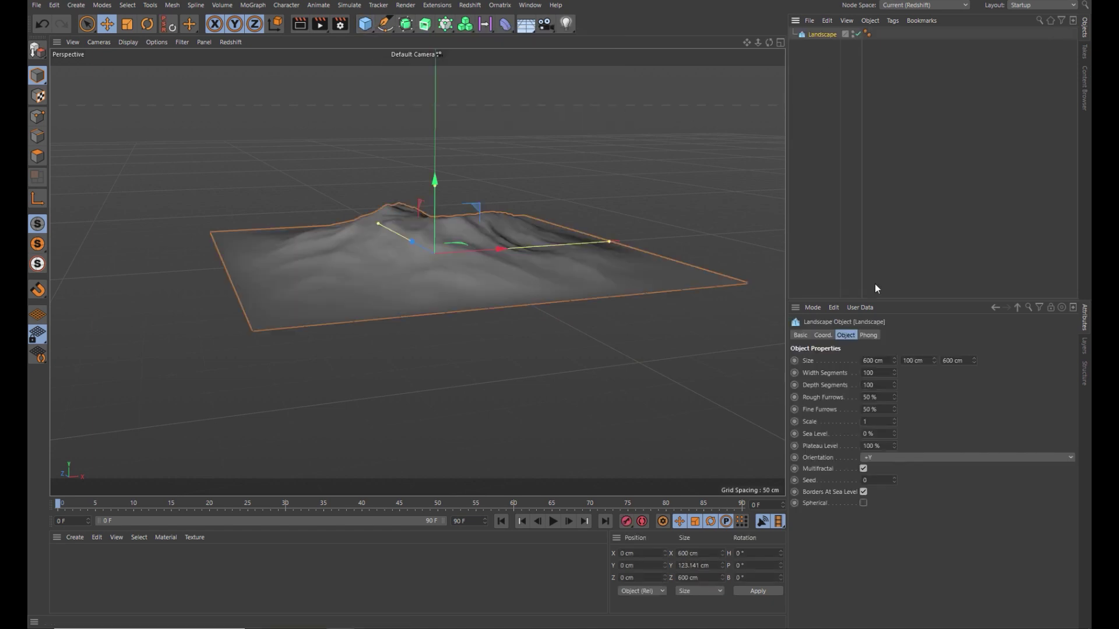
double_click(874, 361)
text(200)
text(0)
key(Tab)
text(200)
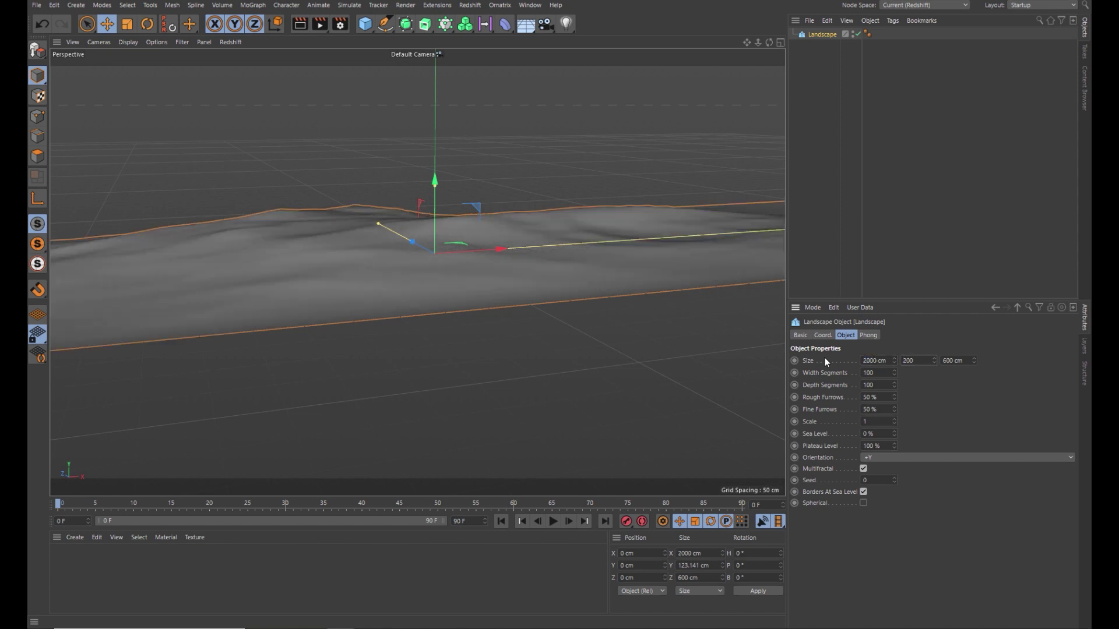
key(Tab)
text(2000)
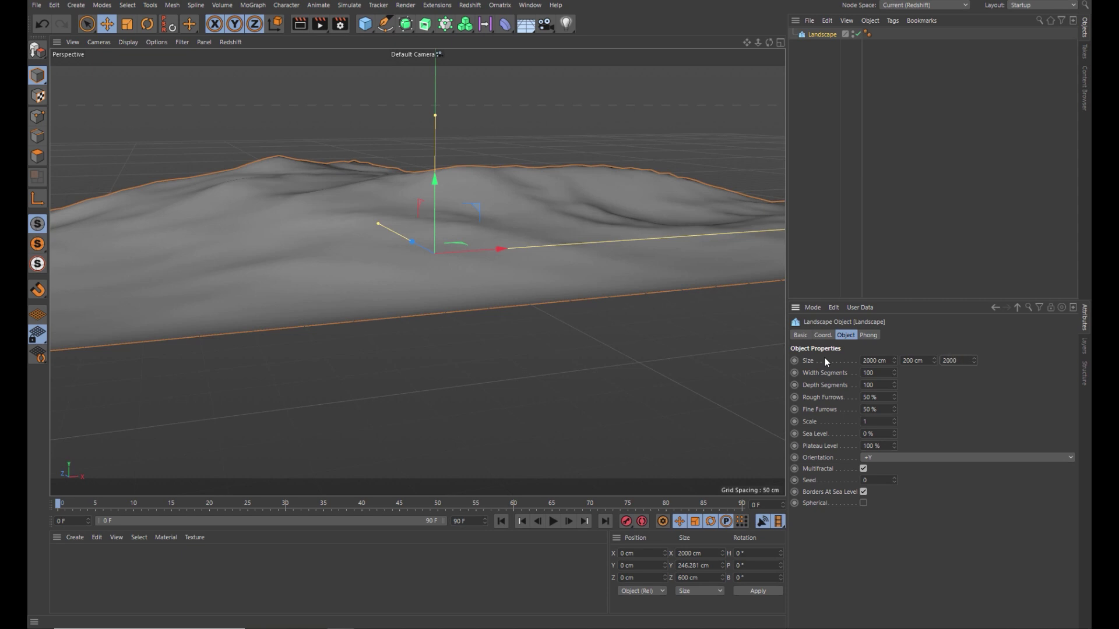
key(Return)
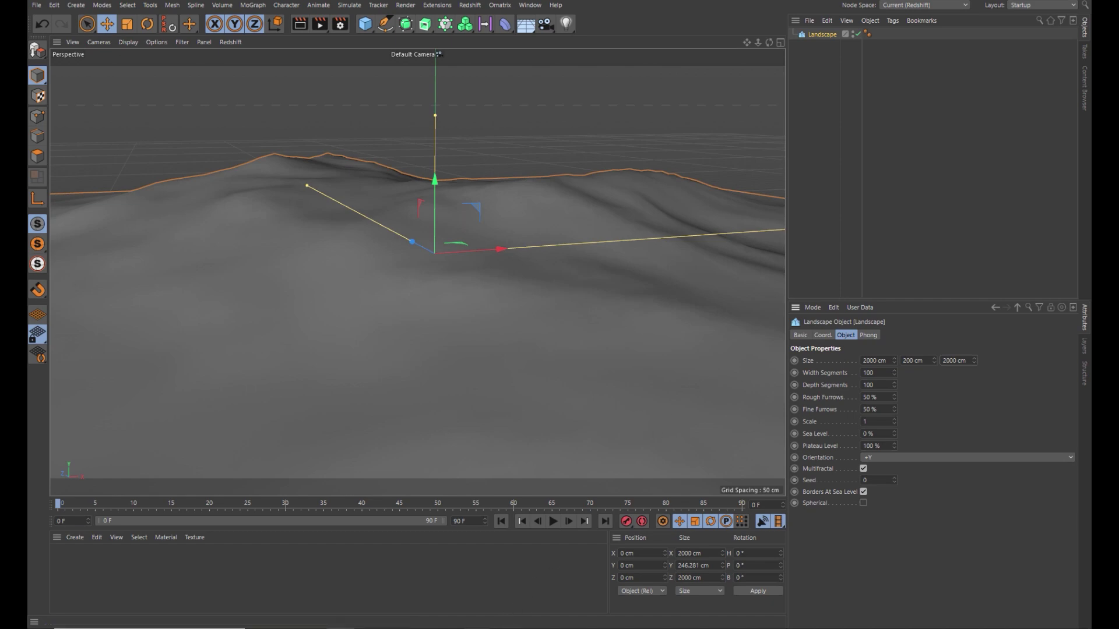
- Switch to Quixel Bridge, export the Grass Clumps asset to the Cinema 4D scene, and raise its group about 159 cm above the origin
key(alt+Tab)
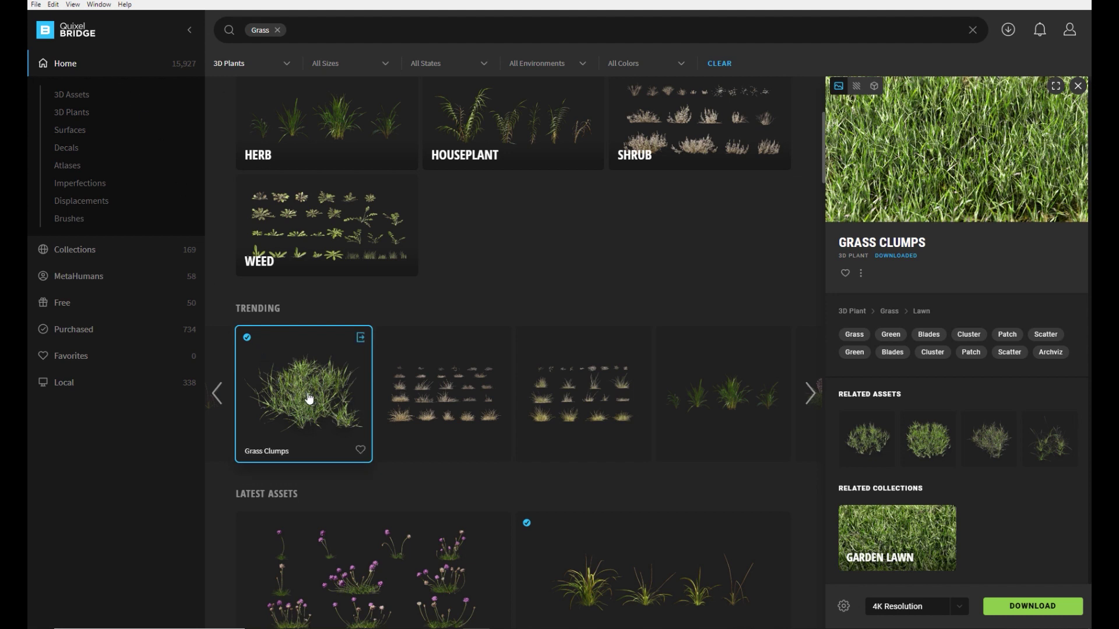
click(361, 338)
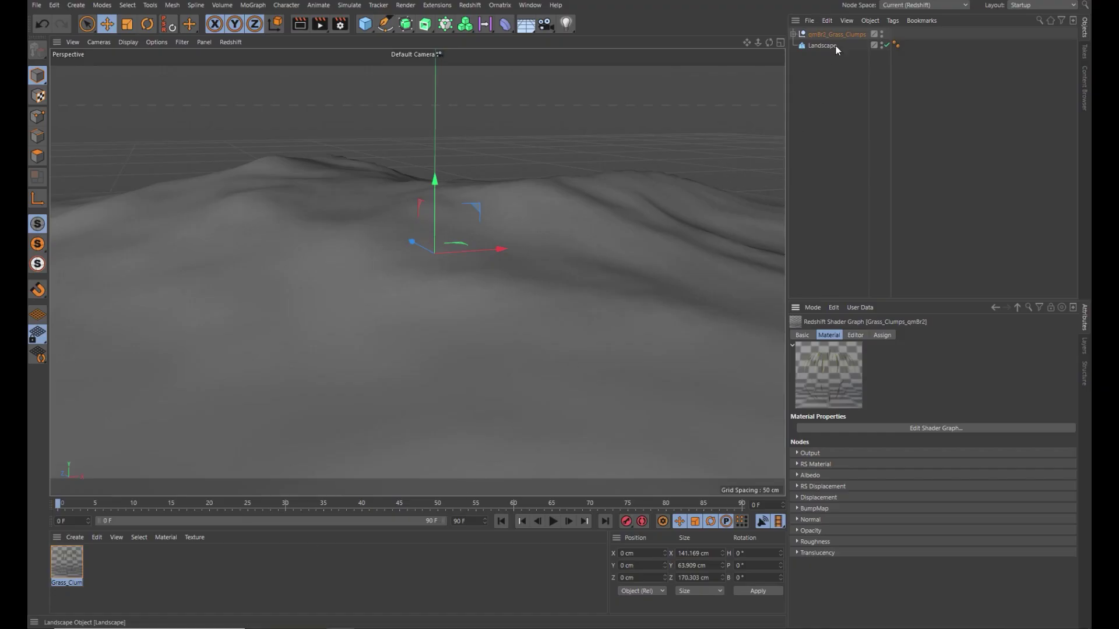
click(793, 34)
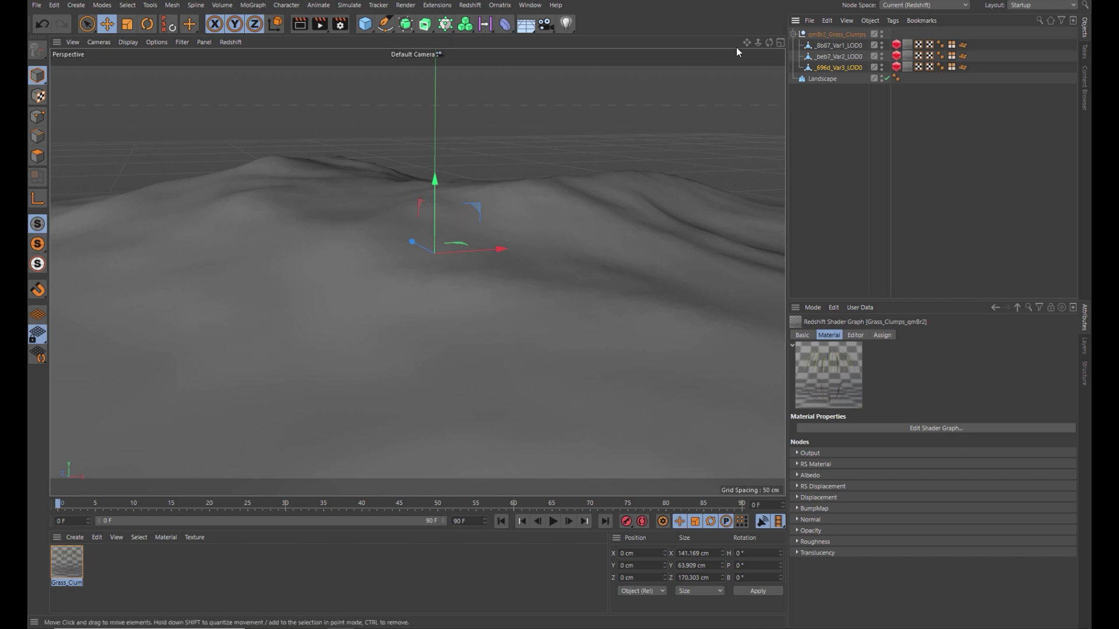
click(821, 33)
drag(434, 201, 453, 92)
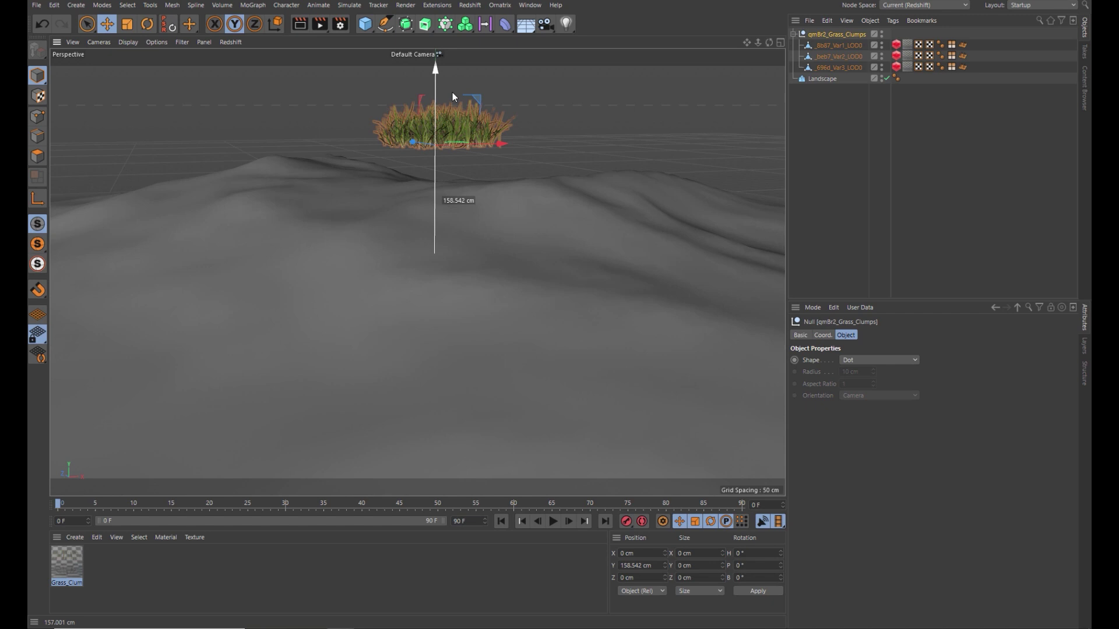
- Set the scale of all three grass clump variants to 1.5 on X, Y and Z
click(840, 46)
shift+click(837, 68)
click(860, 336)
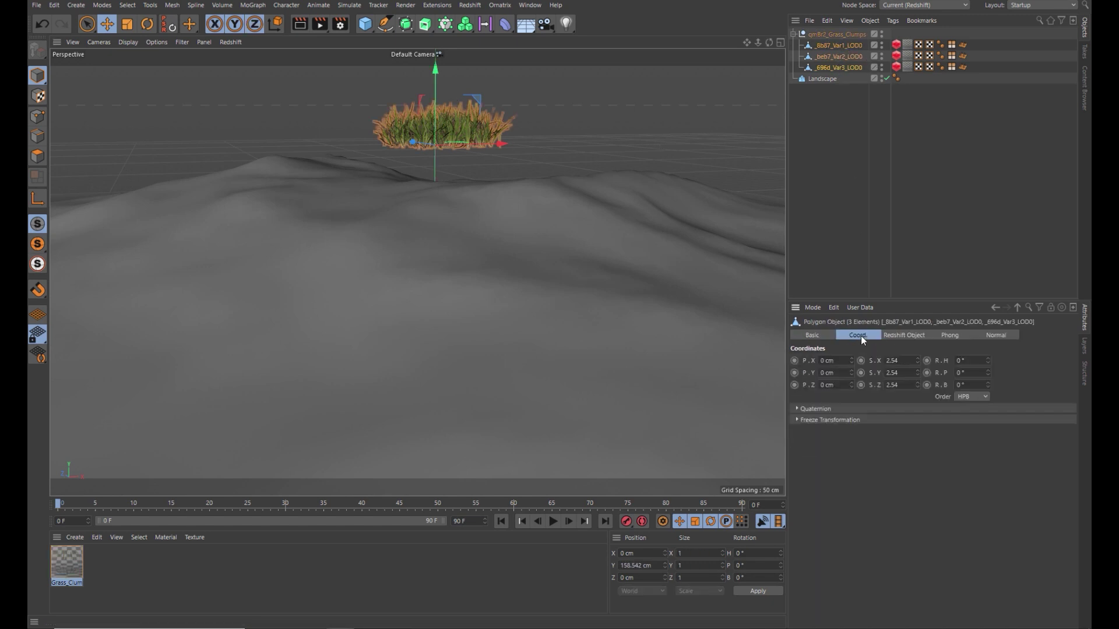
double_click(892, 361)
text(1.5)
key(Tab)
text(1.5)
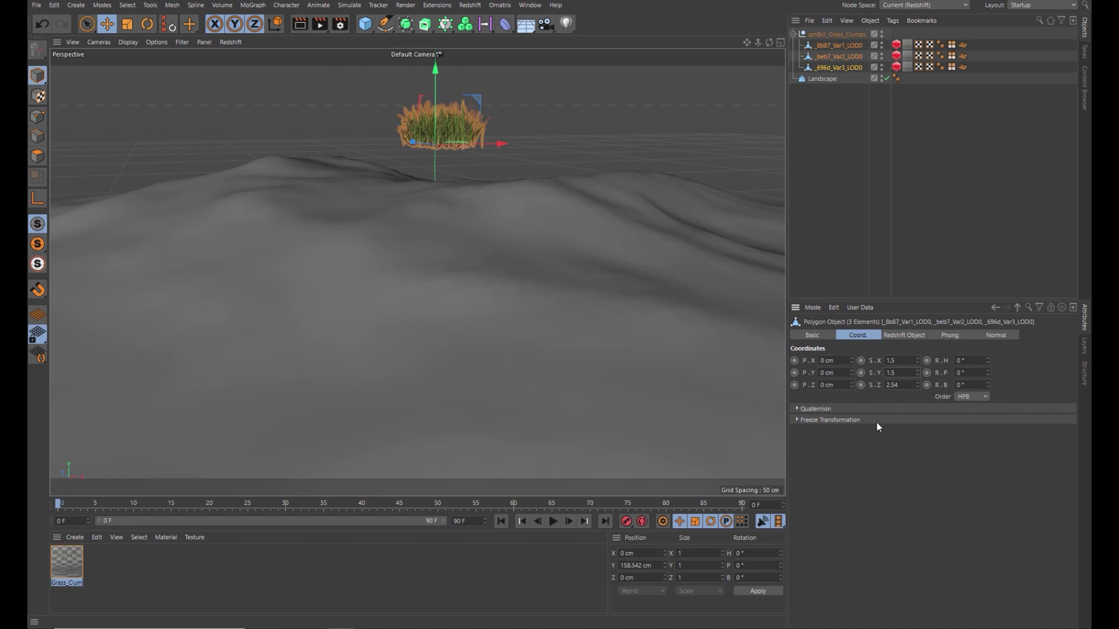
key(Tab)
text(1.5)
key(Return)
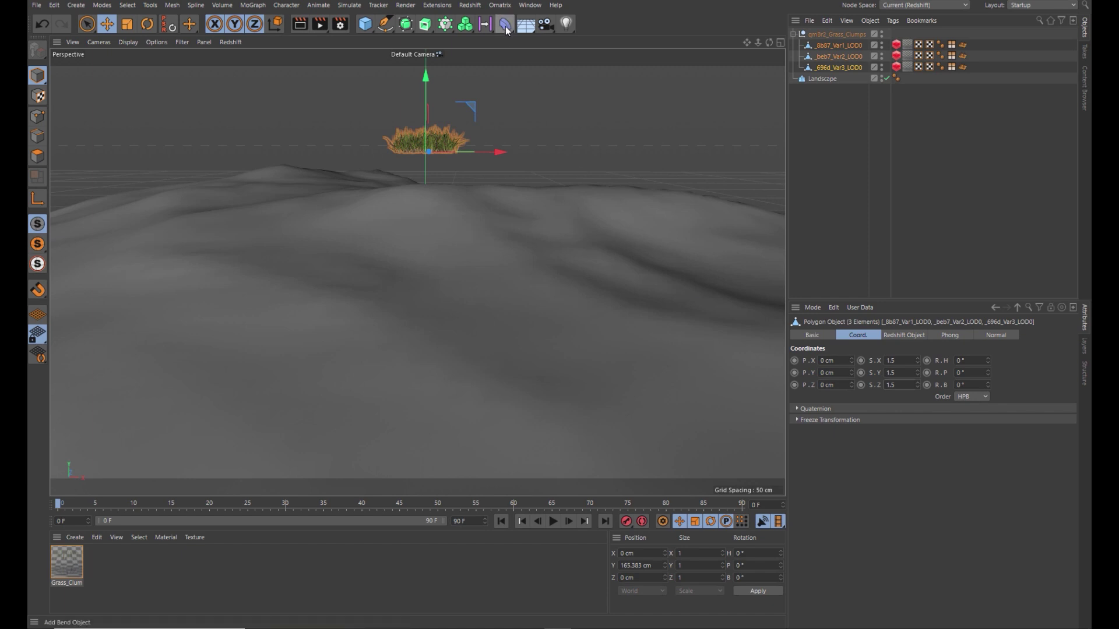
- Add a Redshift Matrix Scatter object to the scene
click(475, 6)
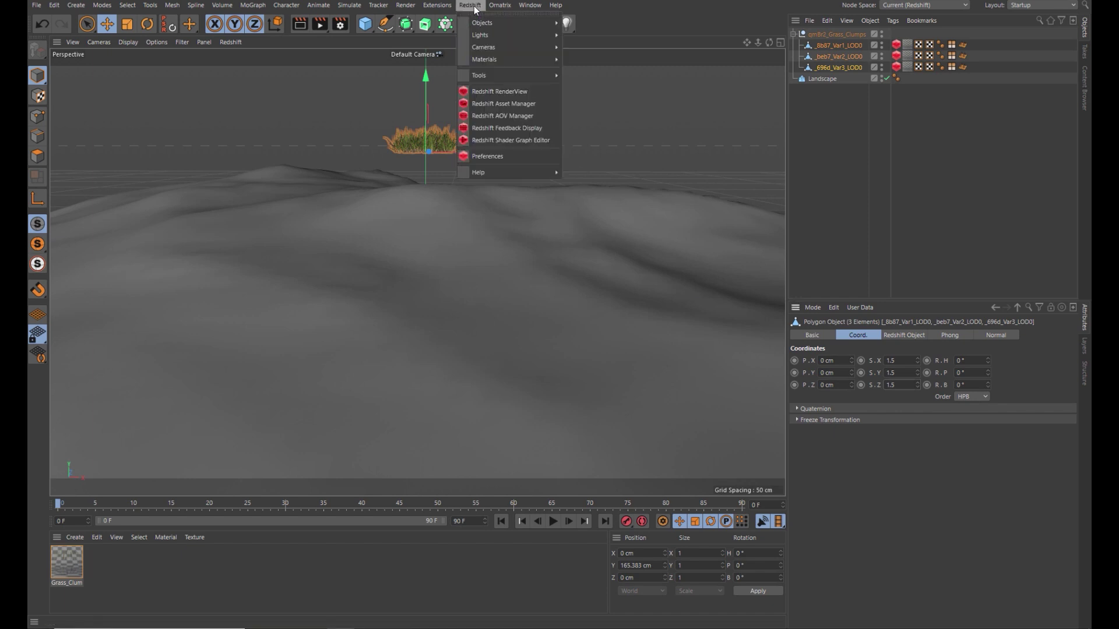
mouse_move(479, 21)
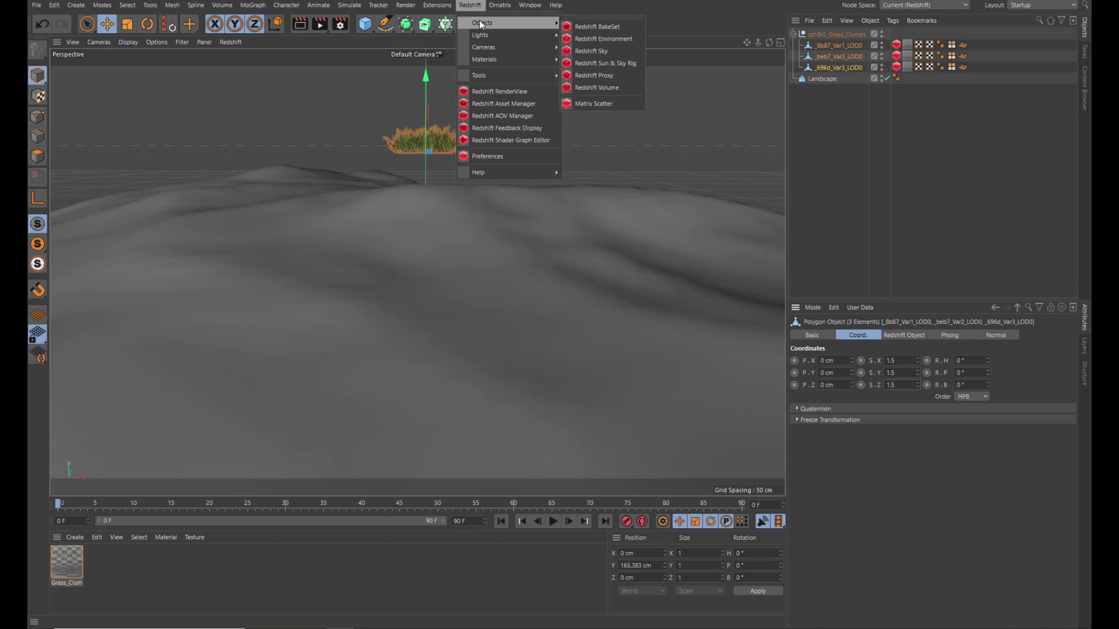
click(601, 103)
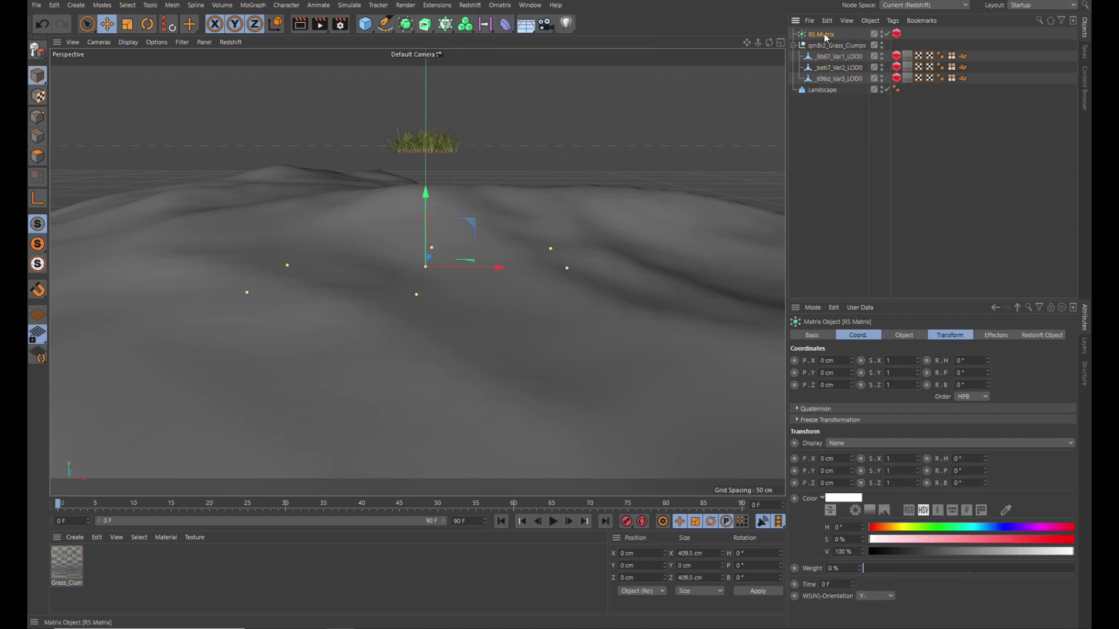
- Set the RS Matrix to Object mode, assign the Landscape as its object, and set the count to 6000
click(904, 335)
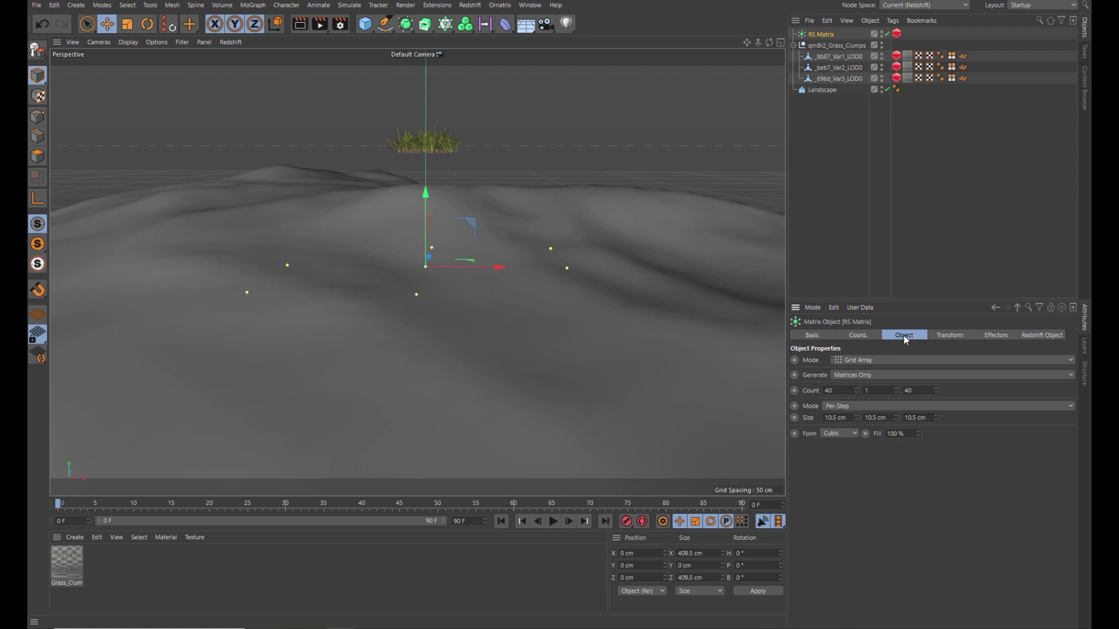
click(863, 360)
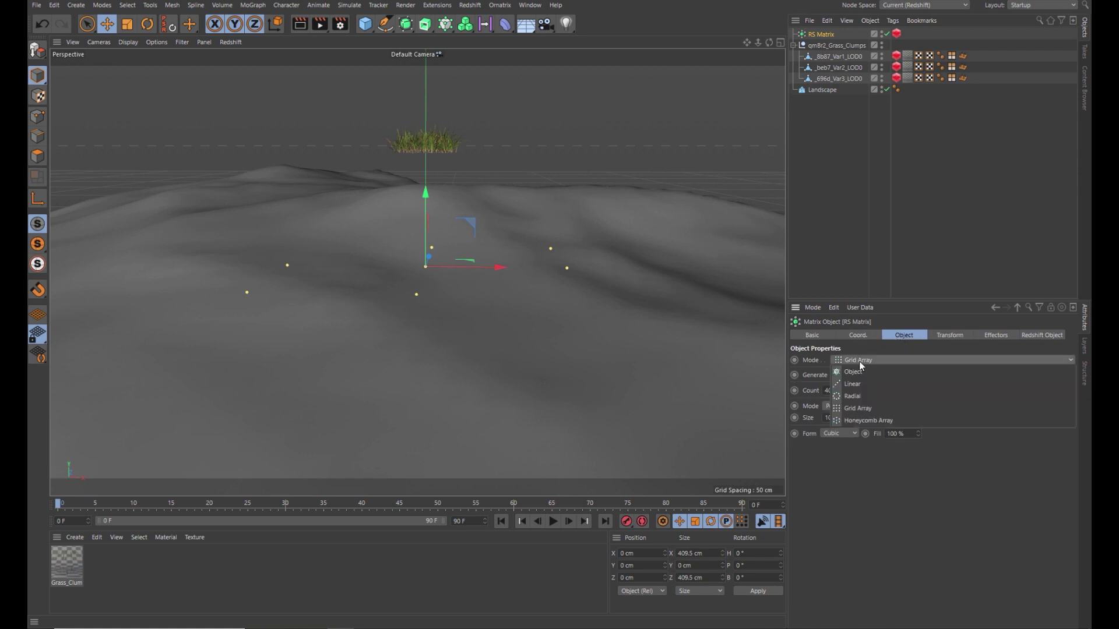
click(855, 373)
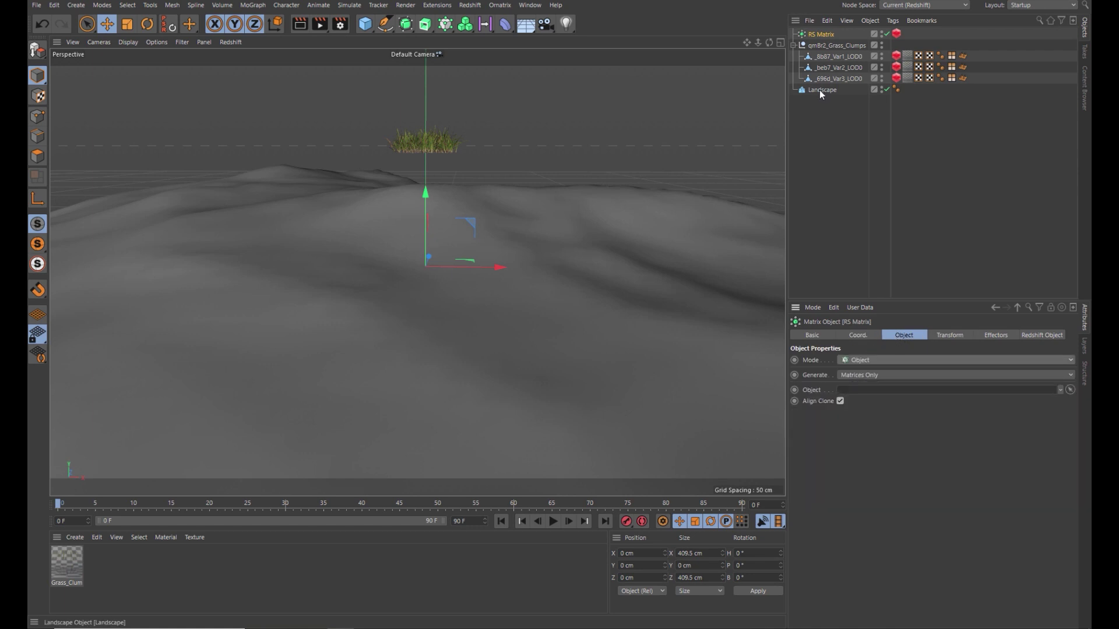
drag(820, 90, 874, 391)
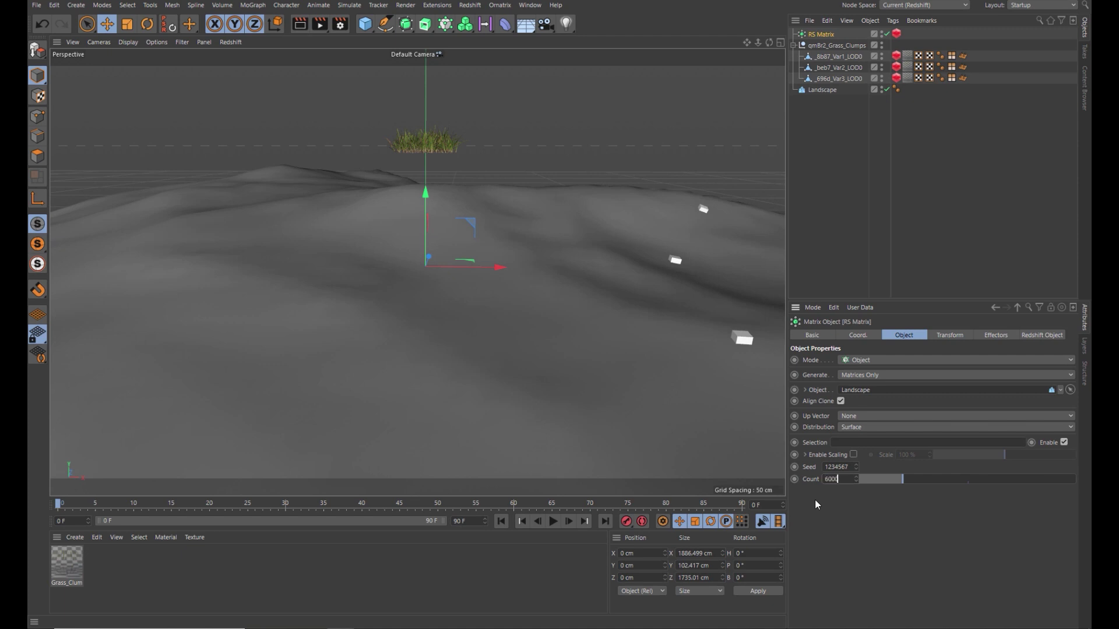
text(6000)
key(Return)
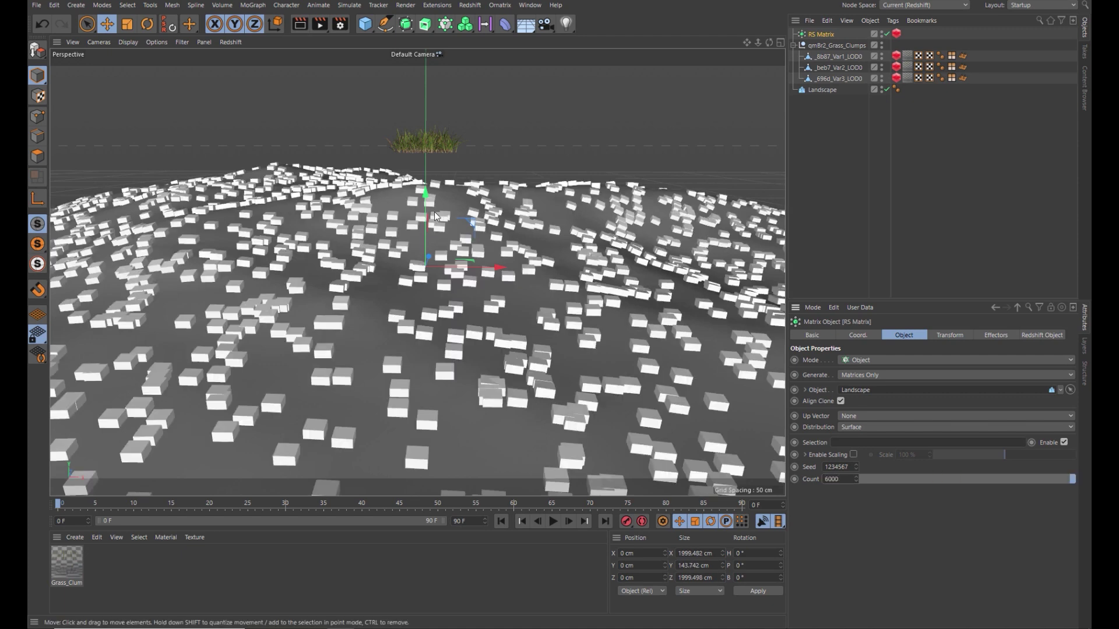
- Lower the grass clumps group beneath the landscape to a Y position of about -143 cm and deselect it
click(825, 47)
drag(426, 108, 426, 318)
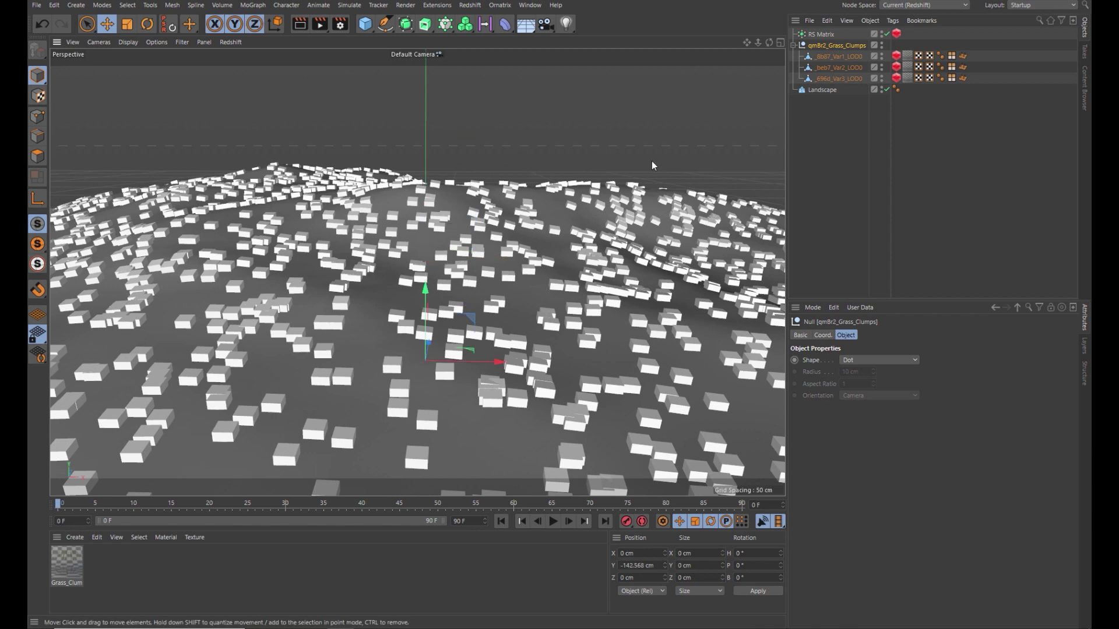
click(826, 144)
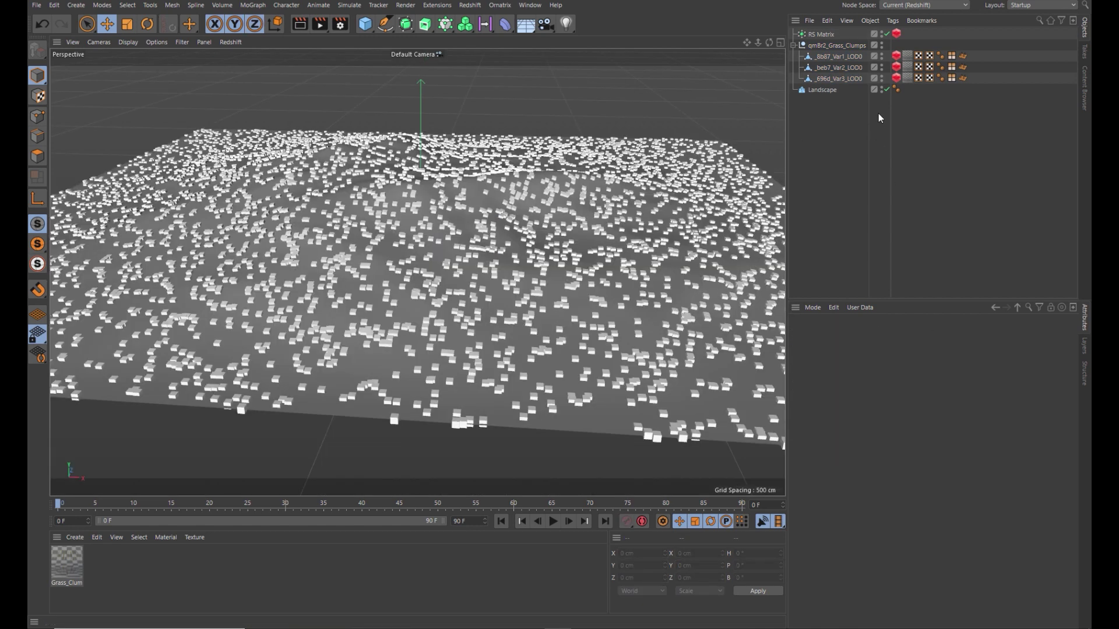
- Set the RS Matrix Redshift tag's particle mode to Custom Objects and add the three grass variants as its custom objects
click(896, 34)
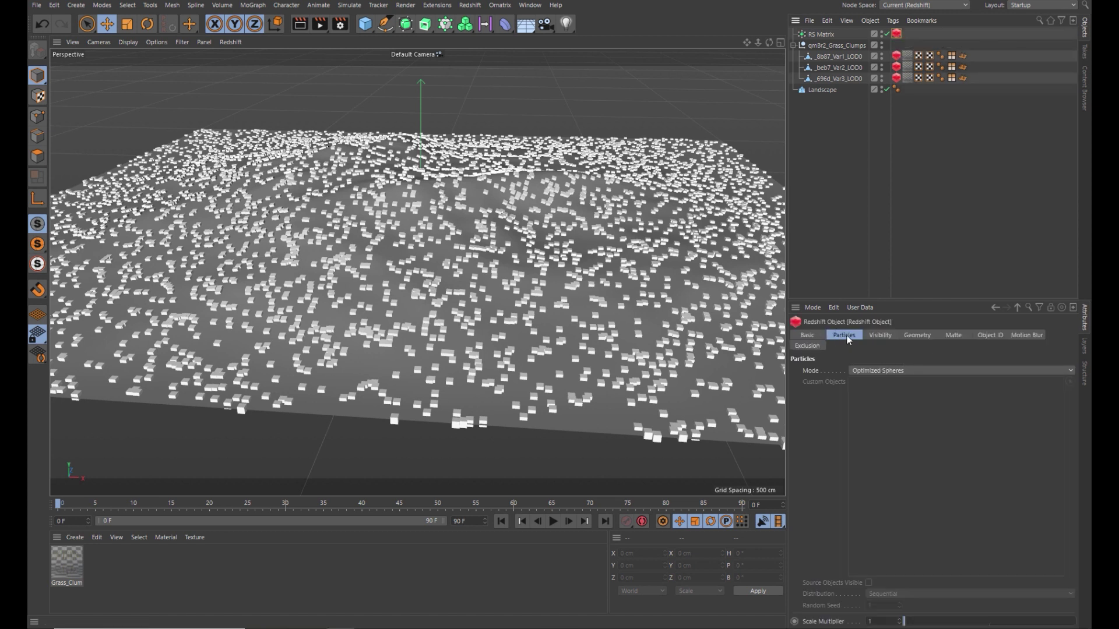
click(865, 373)
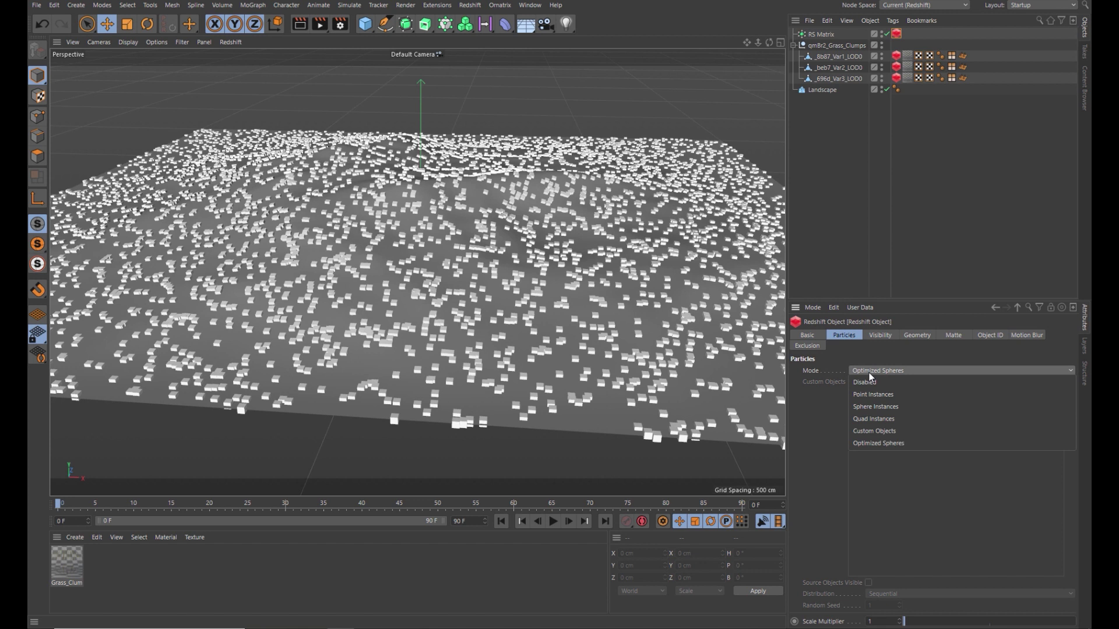
click(869, 431)
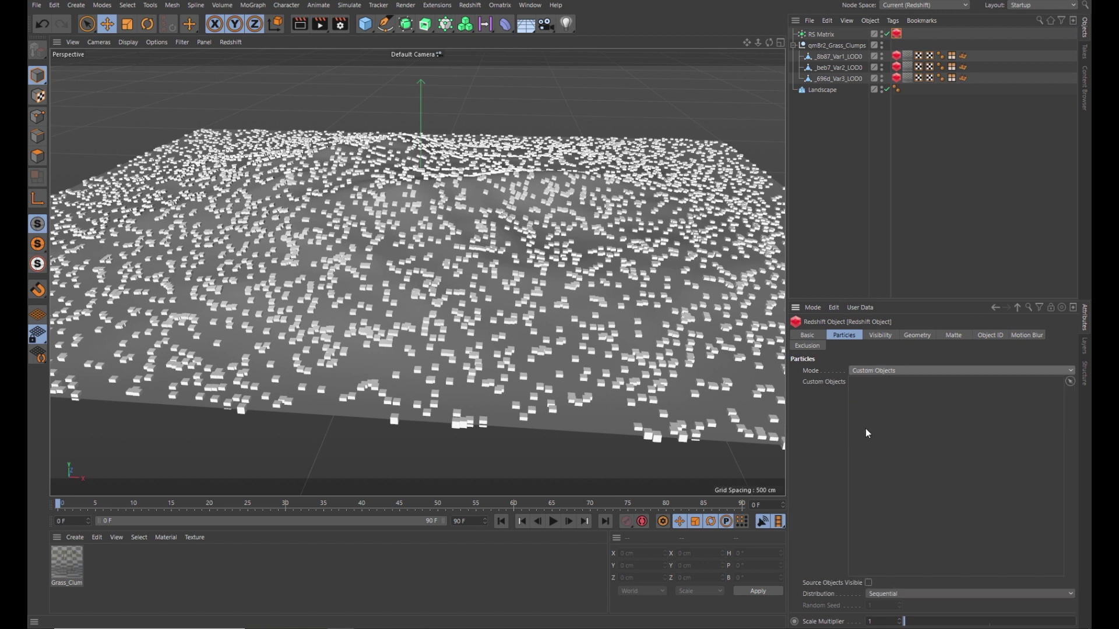
click(839, 56)
shift+click(833, 80)
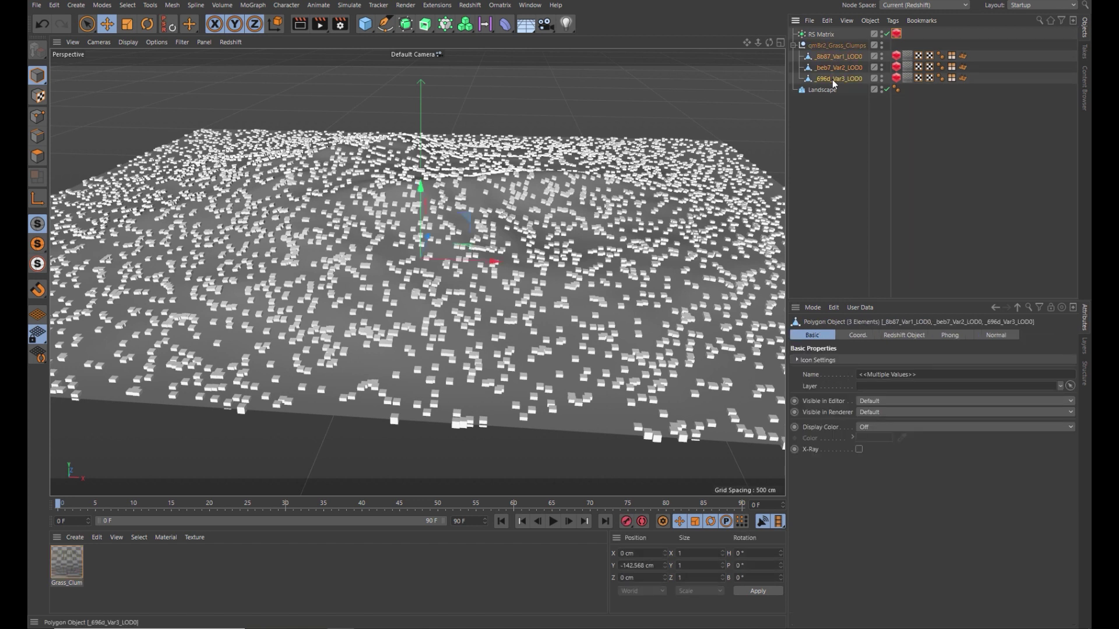
click(897, 35)
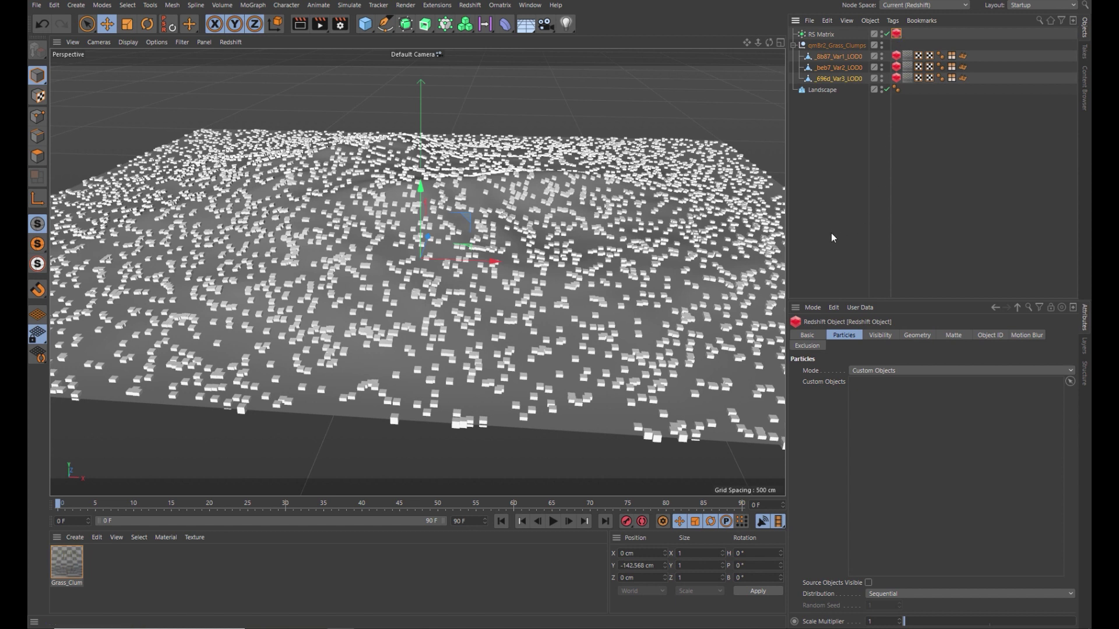
drag(827, 64, 896, 409)
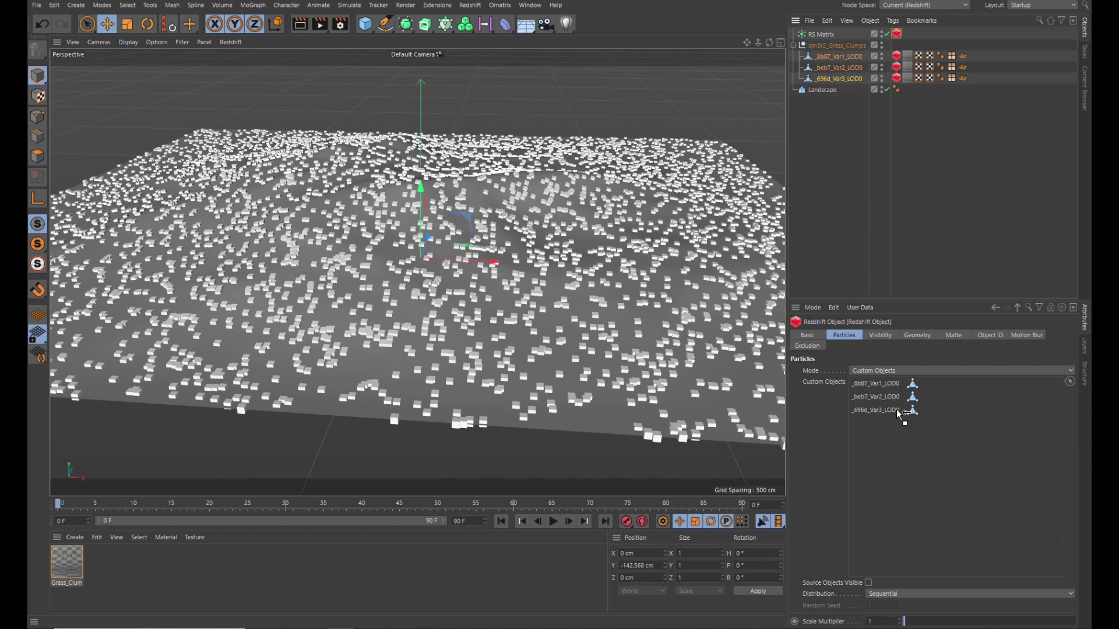
- Open the Redshift RenderView, dock it beside the viewport, and start the interactive render
click(469, 4)
click(484, 92)
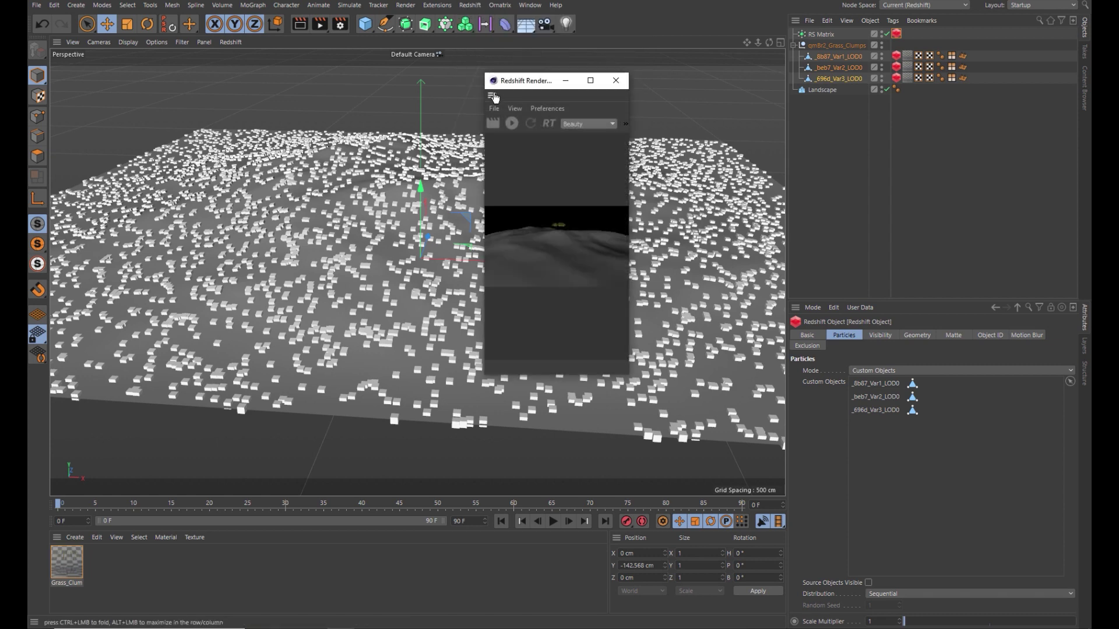
drag(739, 143, 740, 142)
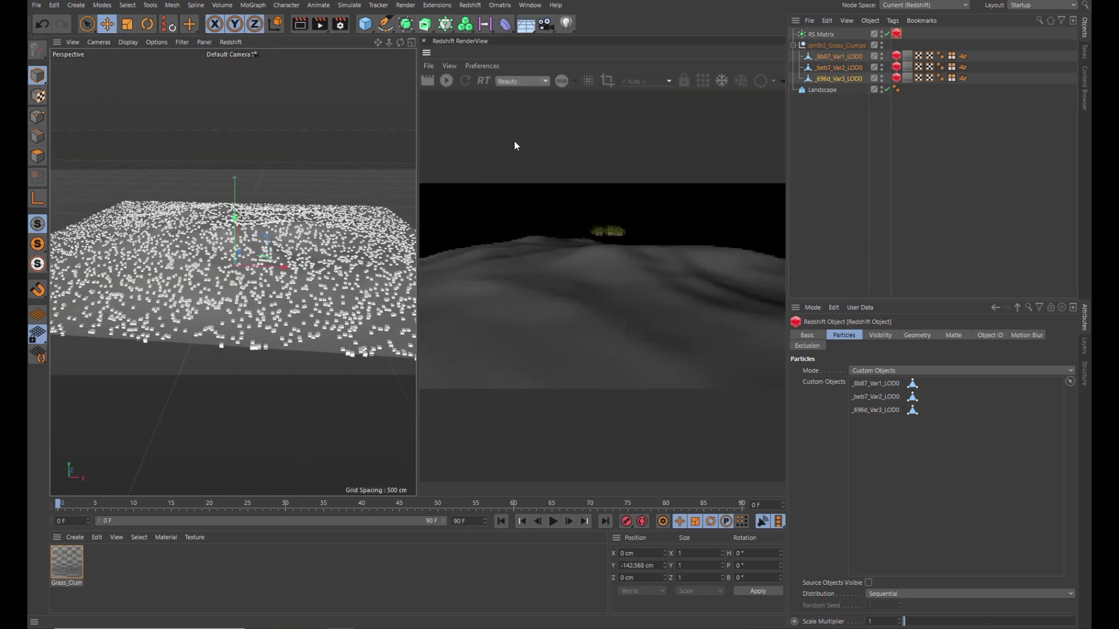
click(447, 81)
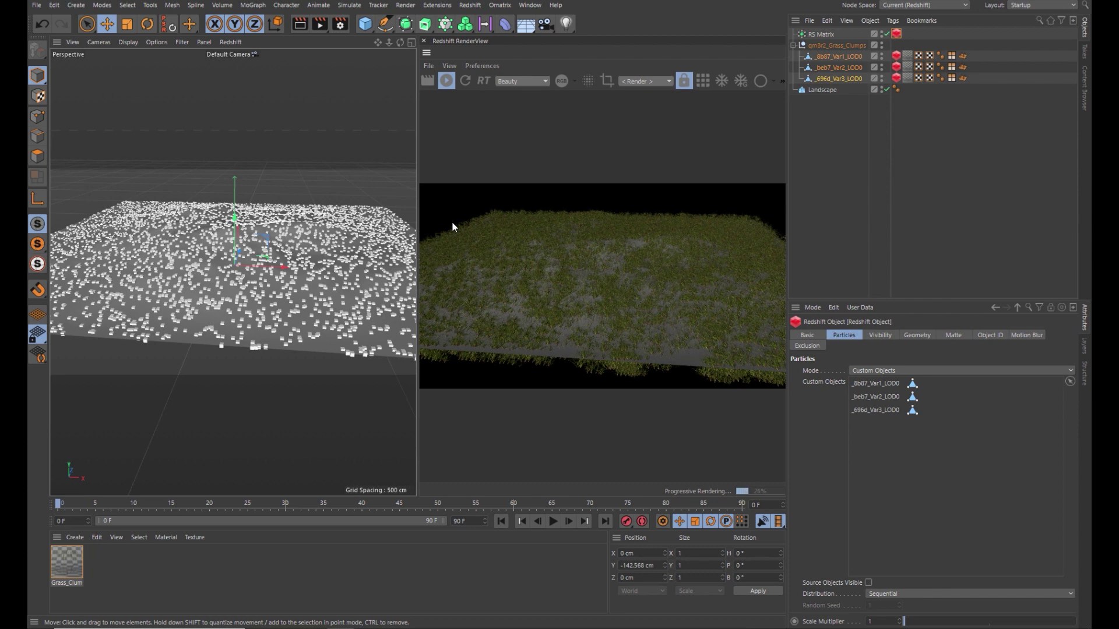
drag(264, 274, 267, 250)
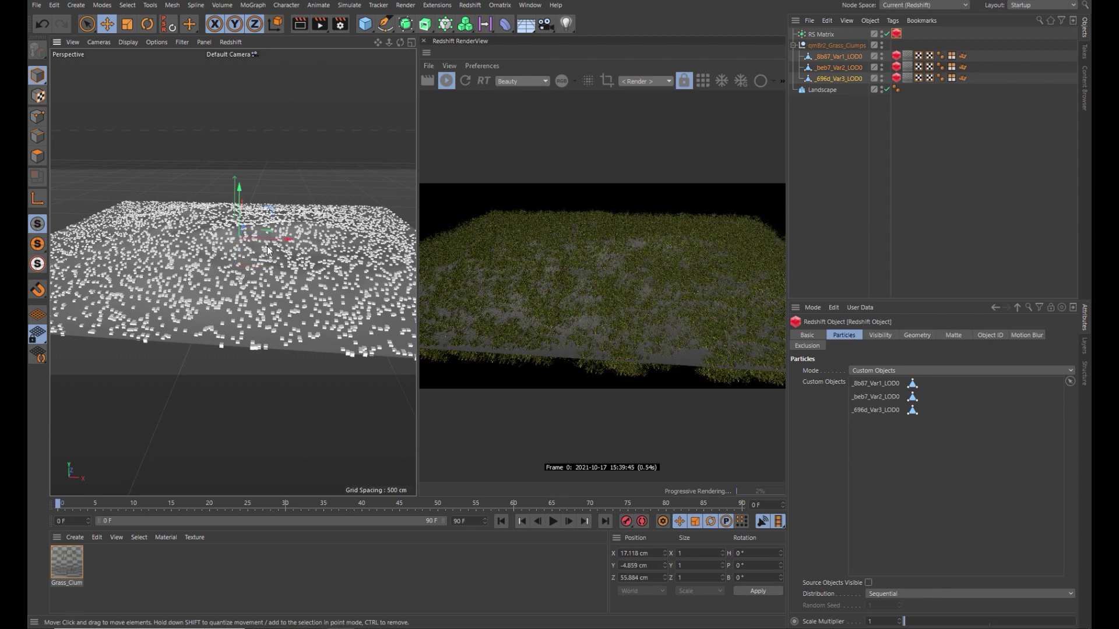
key(ctrl+z)
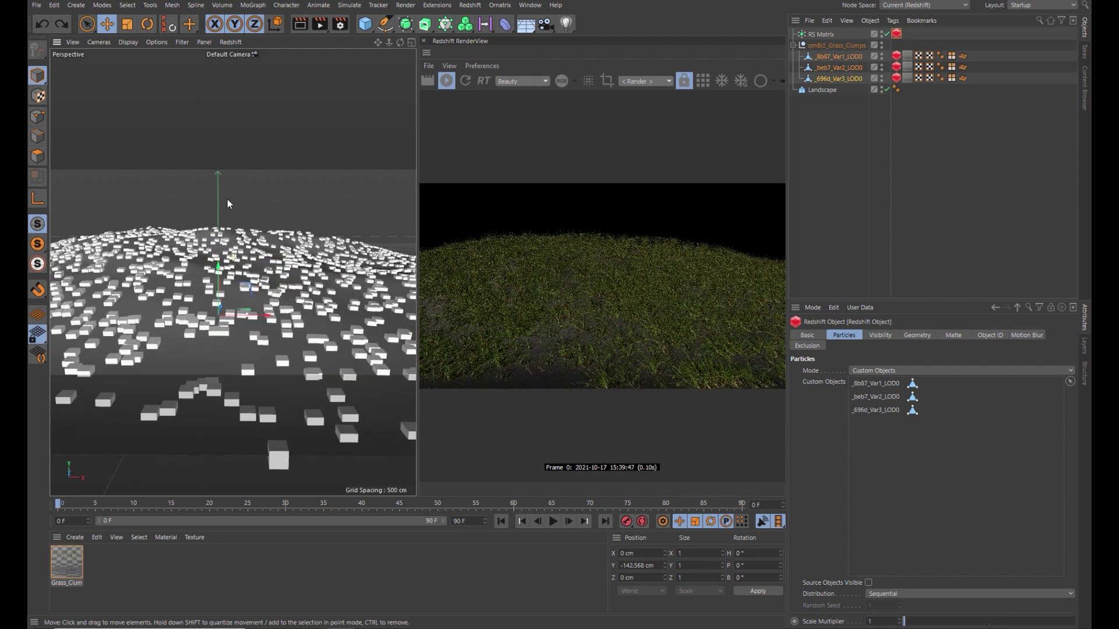
scroll(228, 203, up, 4)
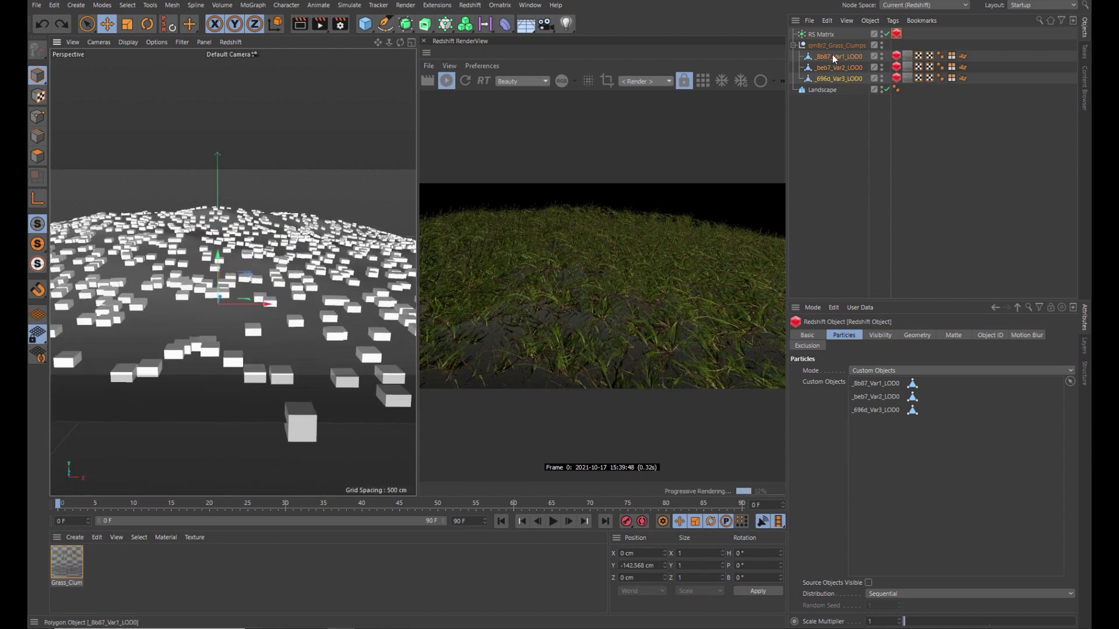
- Set the RS Matrix's up vector to Y+ and its transform pitch rotation (R.P) to -90°
click(820, 35)
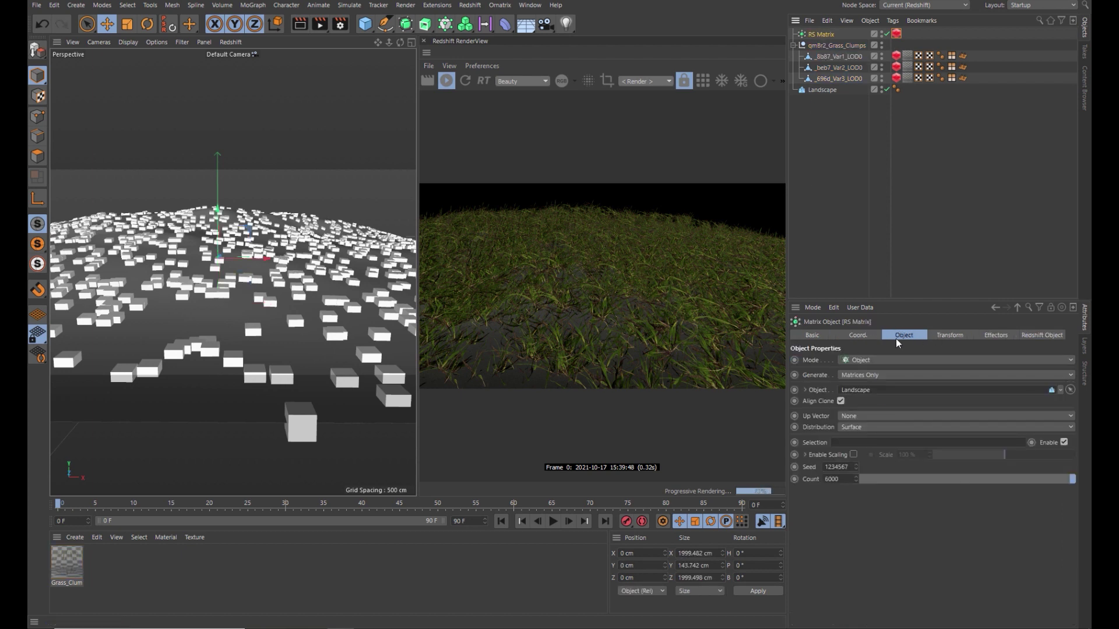
click(854, 418)
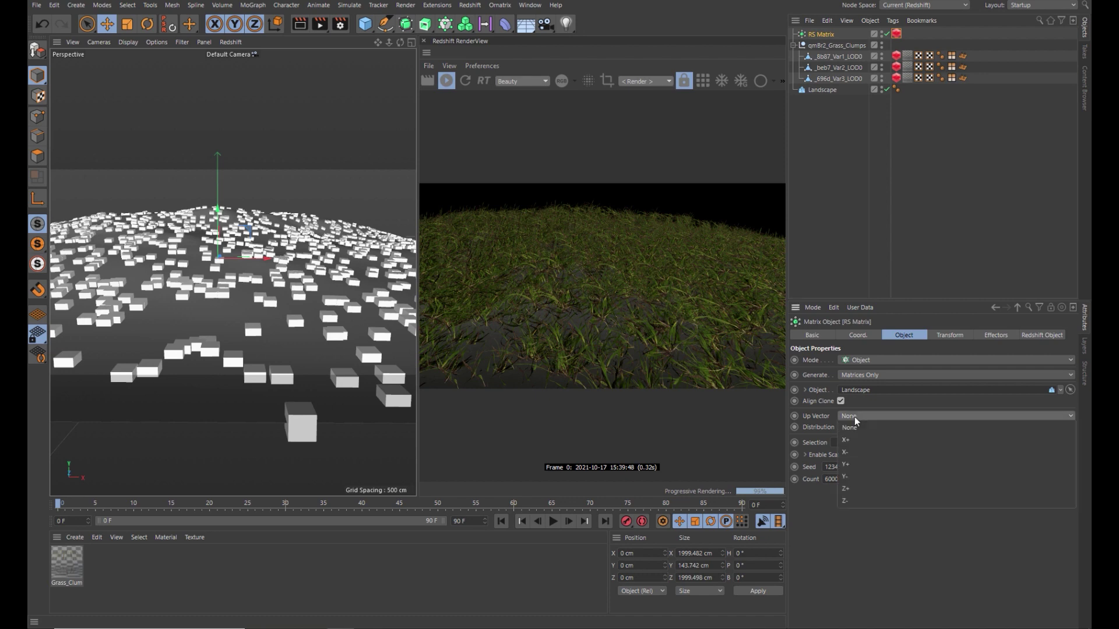
click(855, 464)
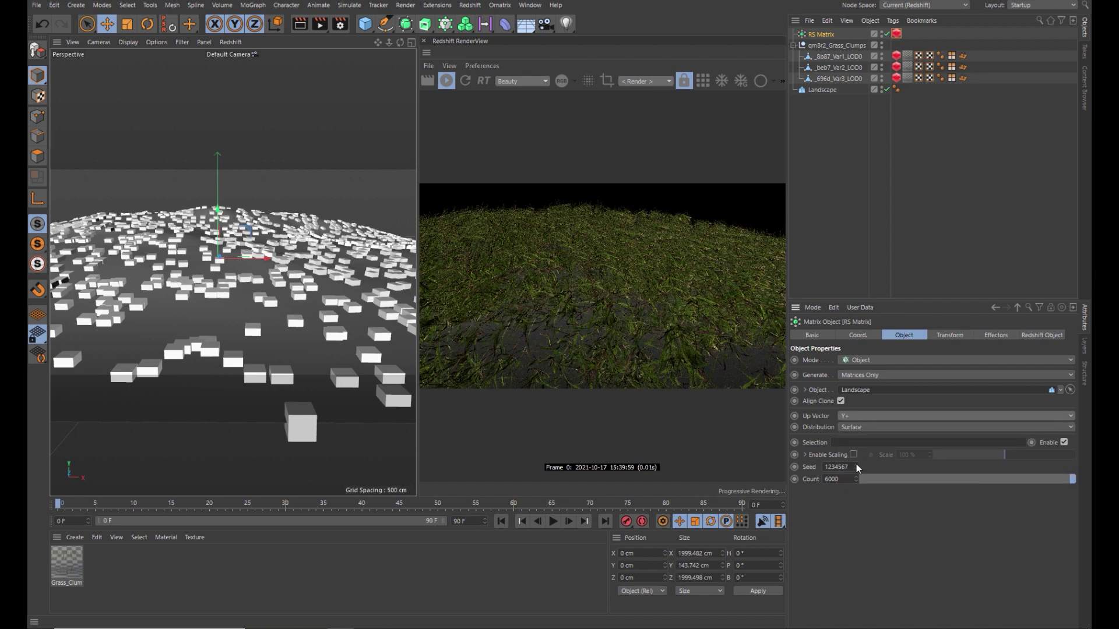
click(950, 338)
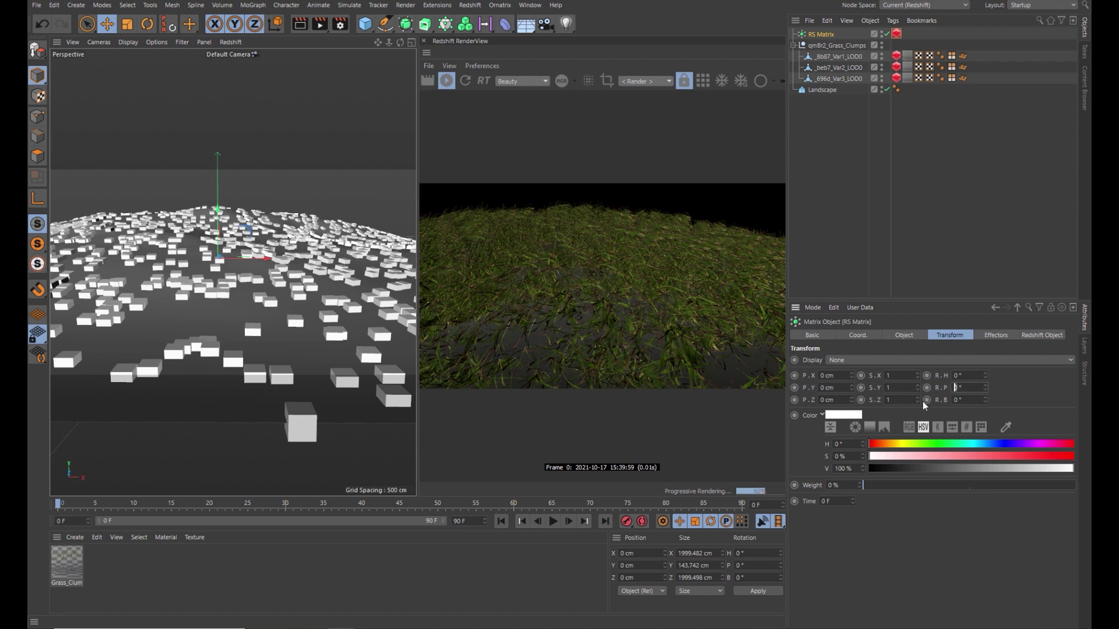
text(-90)
key(Return)
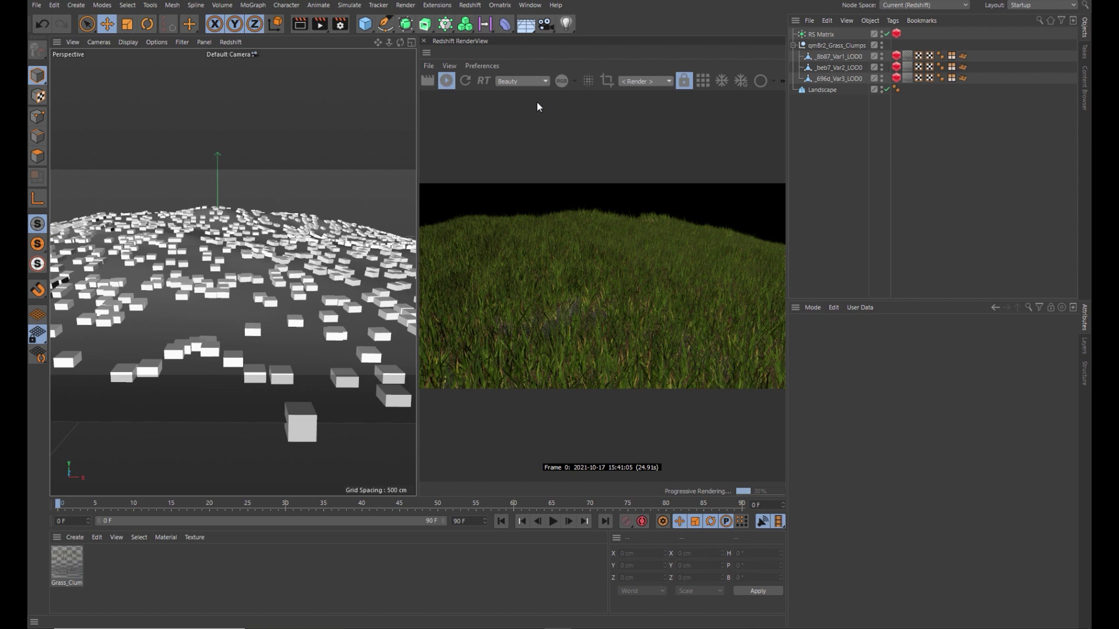
- Add a Redshift dome light and load the kiara_3_morning_8k HDR from the Color_Variation folder as its texture
click(474, 5)
mouse_move(558, 37)
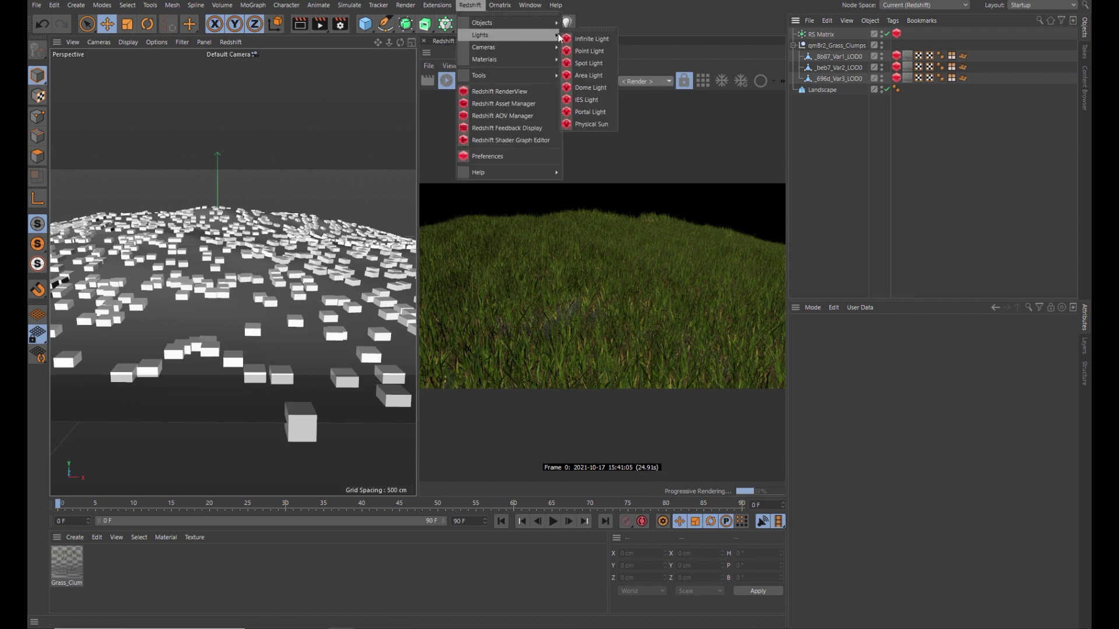
click(596, 87)
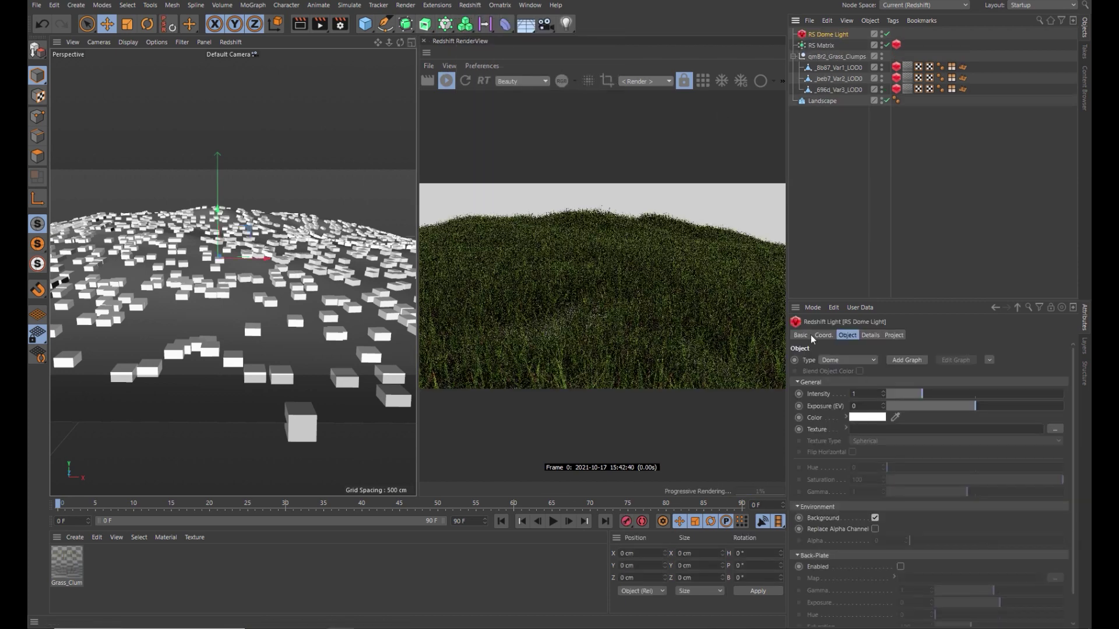
mouse_move(286, 628)
click(287, 603)
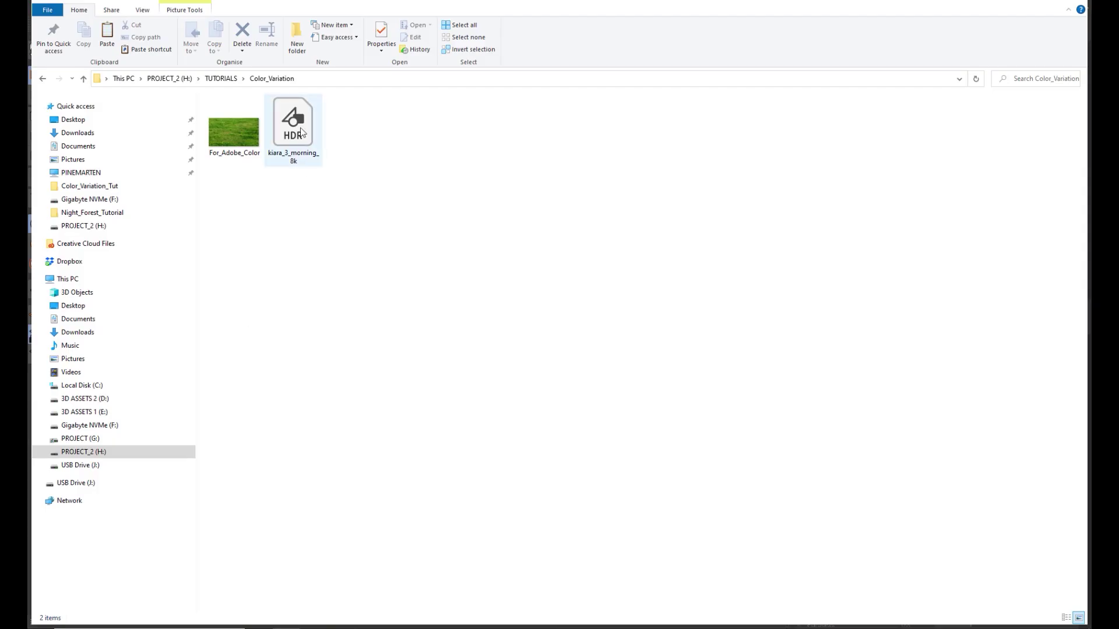
drag(302, 132, 907, 430)
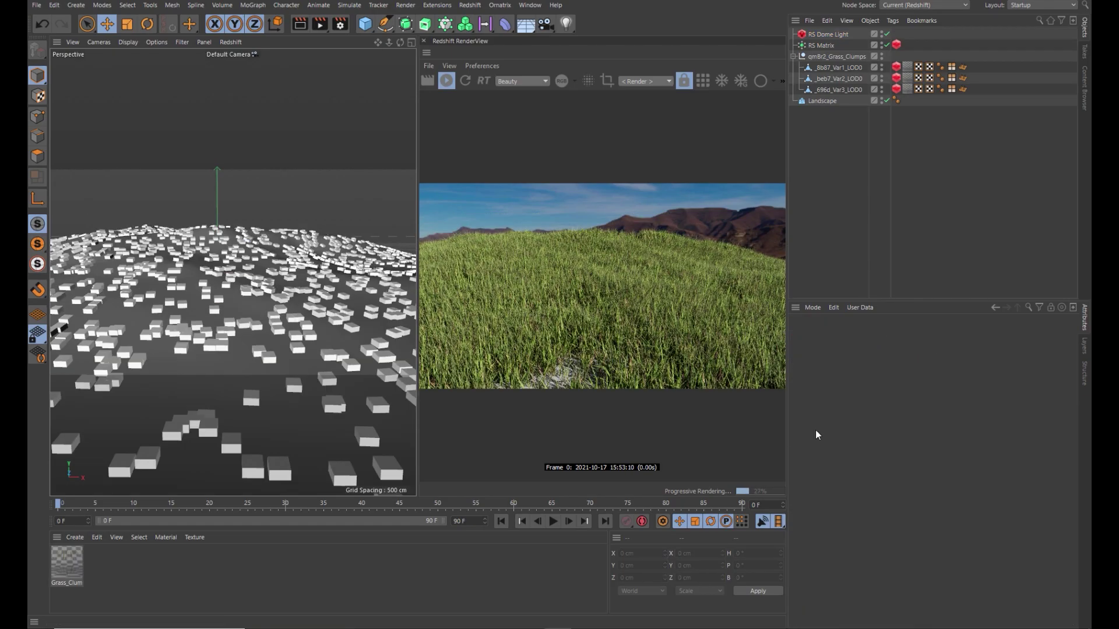
- Add a Redshift area light and a null object named LightTarget
click(470, 5)
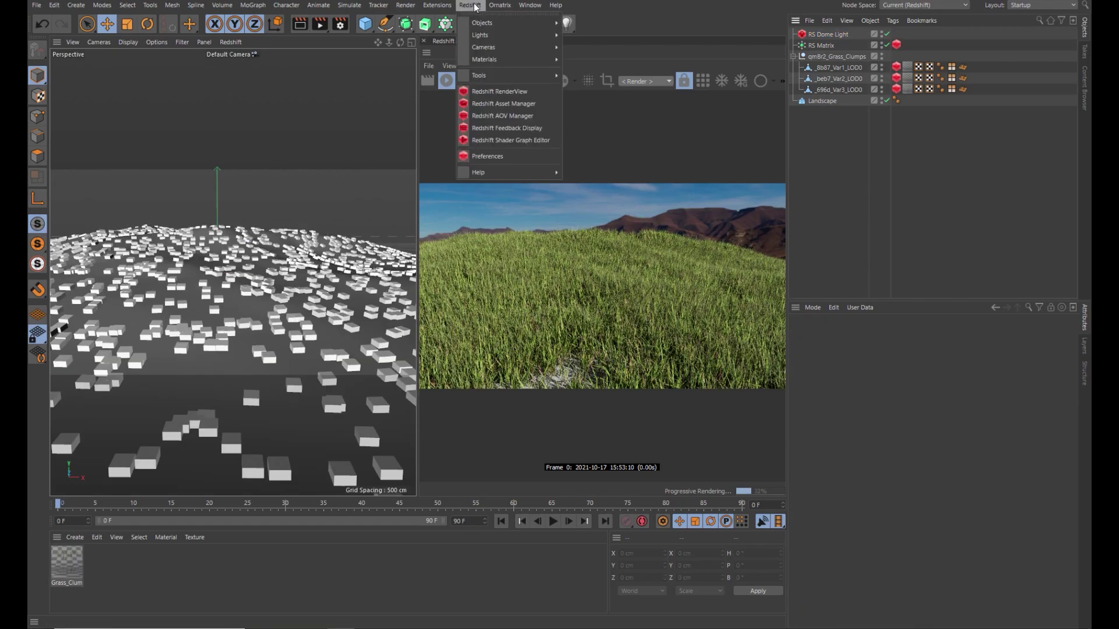
mouse_move(481, 35)
click(596, 77)
click(371, 29)
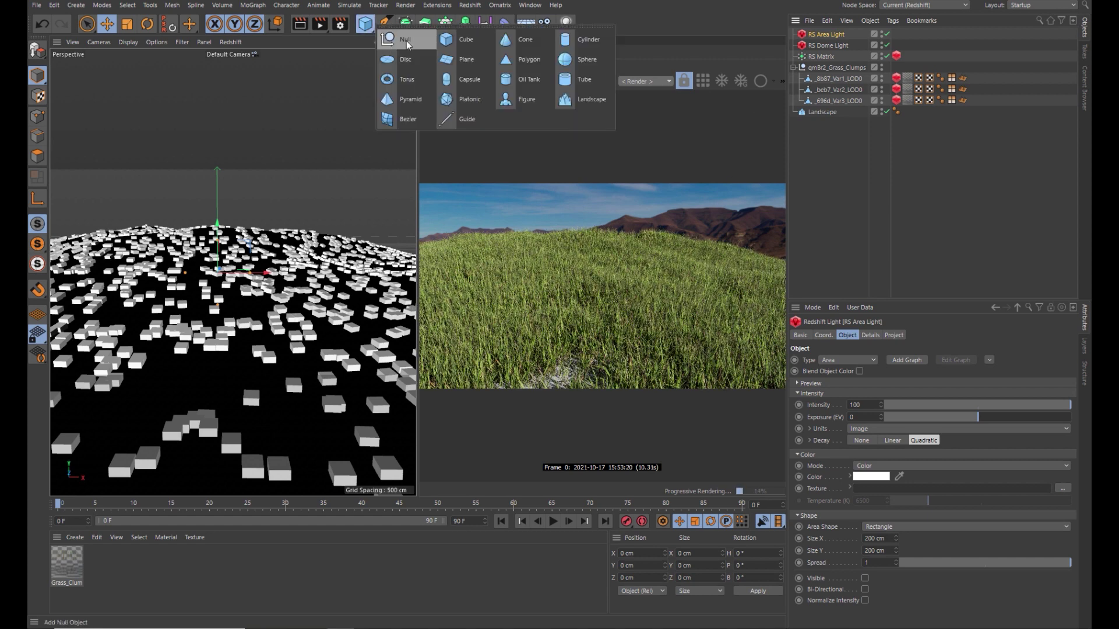
click(407, 40)
double_click(815, 34)
text(LightTarget)
key(Return)
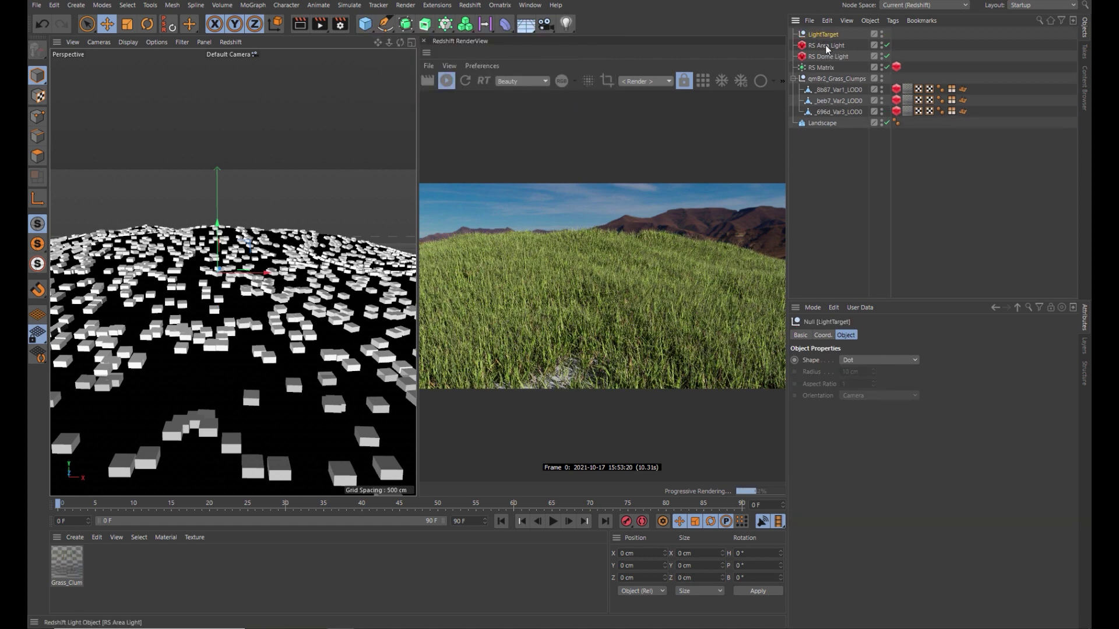
- Give the area light a Target tag and assign LightTarget as its target object
right_click(825, 45)
mouse_move(890, 51)
click(991, 90)
drag(823, 34, 863, 360)
- Move the area light up and off to one side of the landscape, at about X -805, Y 441, Z -275 cm
click(822, 46)
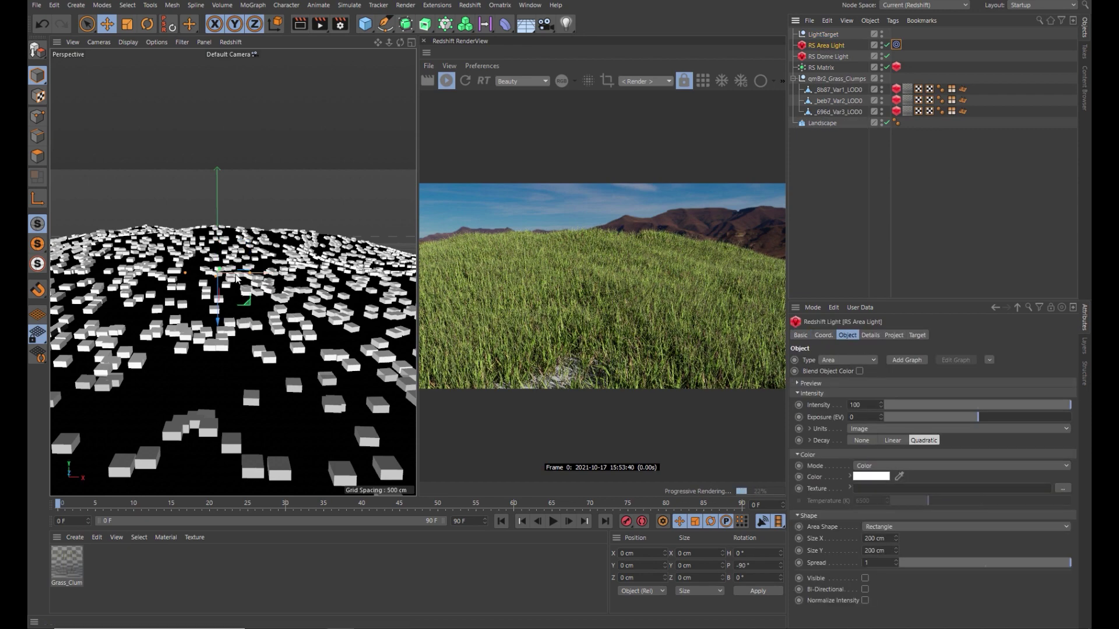
click(236, 278)
scroll(236, 278, down, 5)
alt+drag(236, 278, 238, 233)
click(831, 47)
drag(280, 187, 129, 188)
alt+drag(175, 201, 201, 224)
drag(138, 185, 303, 99)
- Scale the area light up to about 423 cm by 423 cm
key(t)
mouse_move(292, 283)
alt+mouse_down()
mouse_move(254, 303)
mouse_move(305, 269)
alt+mouse_up()
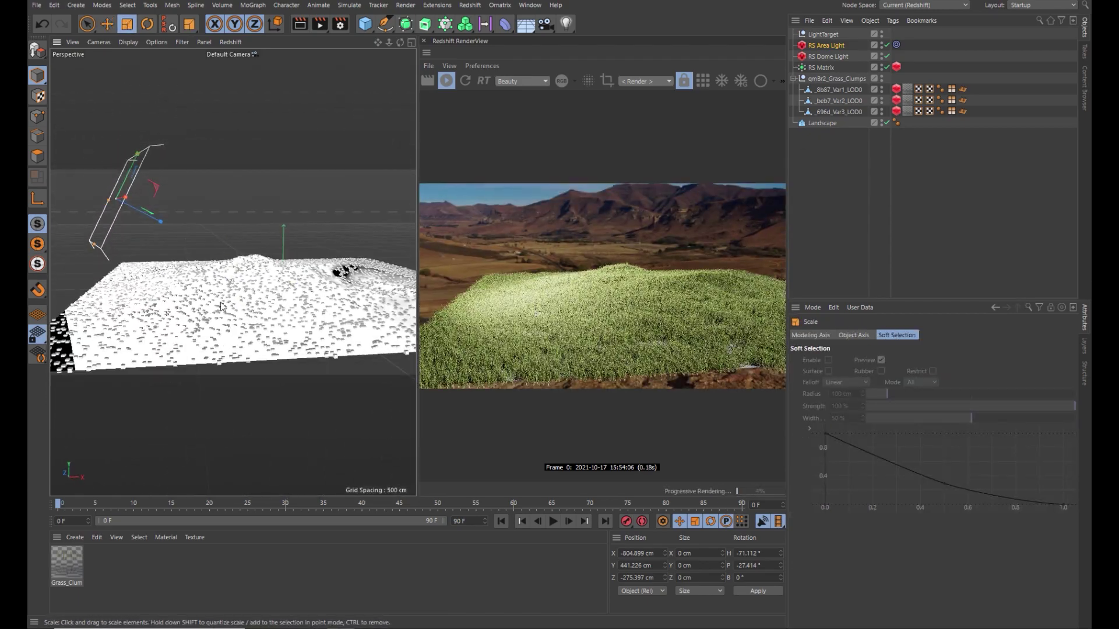
alt+right_drag(222, 307, 271, 305)
alt+drag(271, 306, 303, 293)
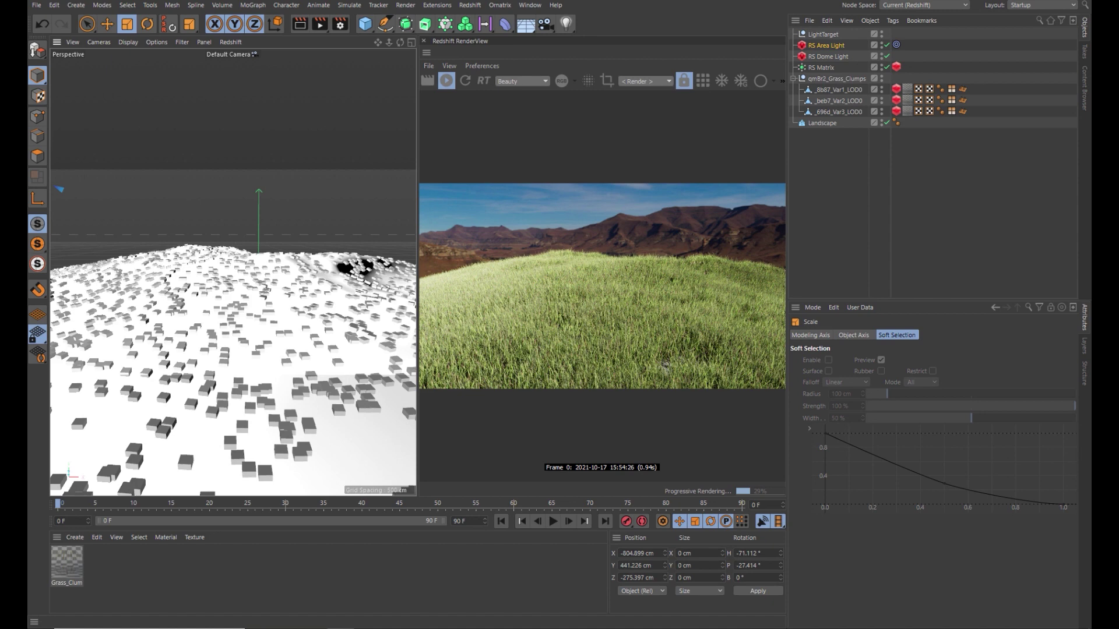
- Set the area light's intensity to 25
click(822, 46)
click(806, 410)
text(25)
key(Return)
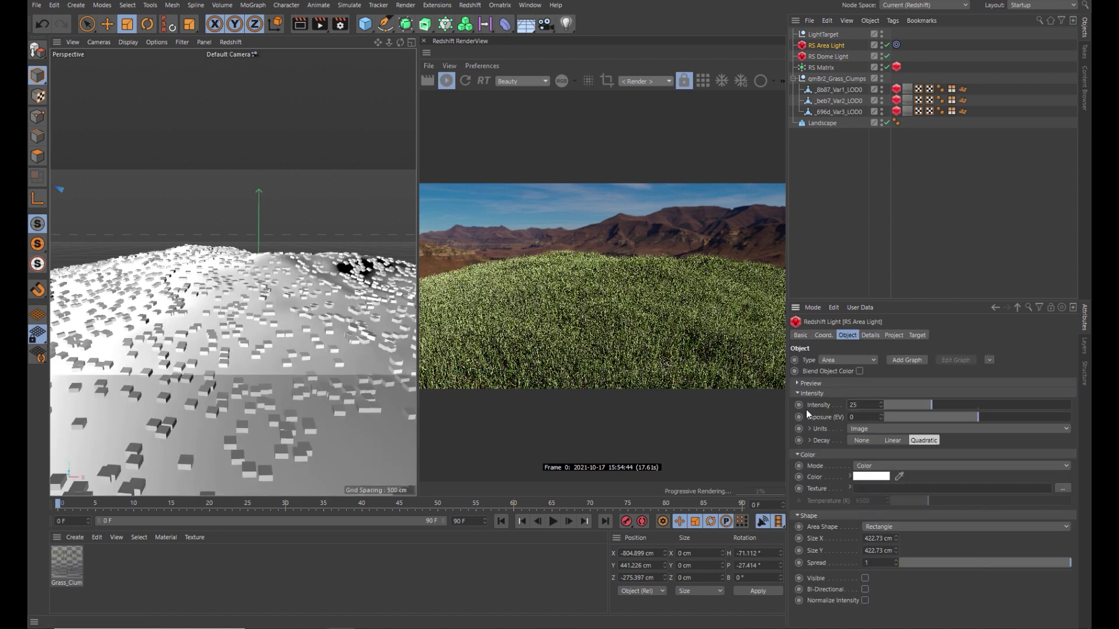
- Rotate the dome light to a pitch of about -10.8° so more sky shows behind the hill
click(834, 57)
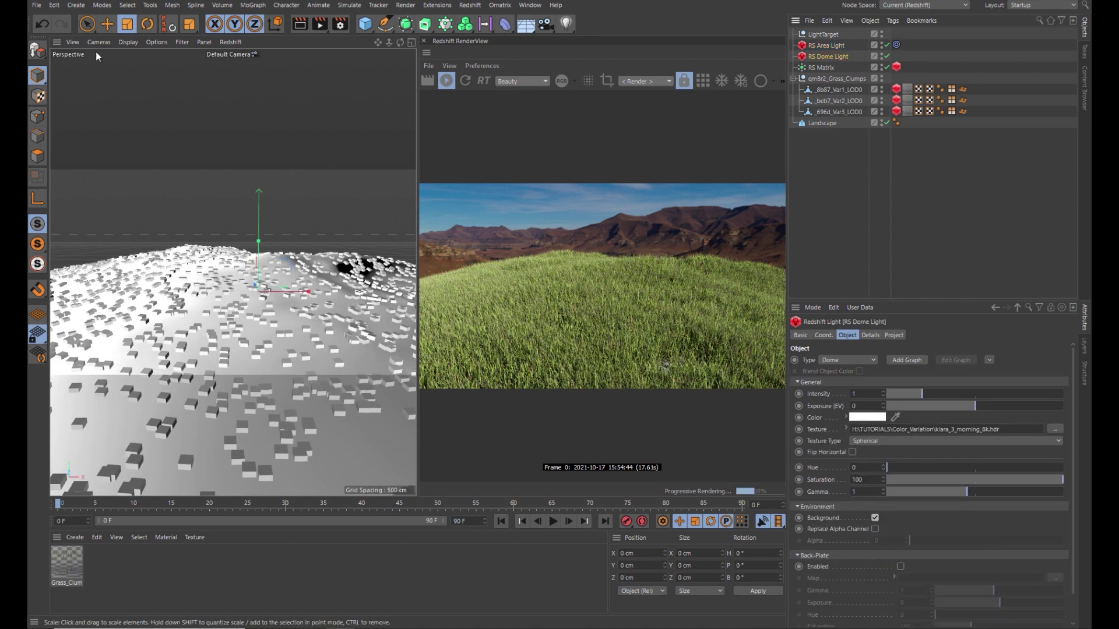
click(147, 24)
drag(261, 286, 260, 272)
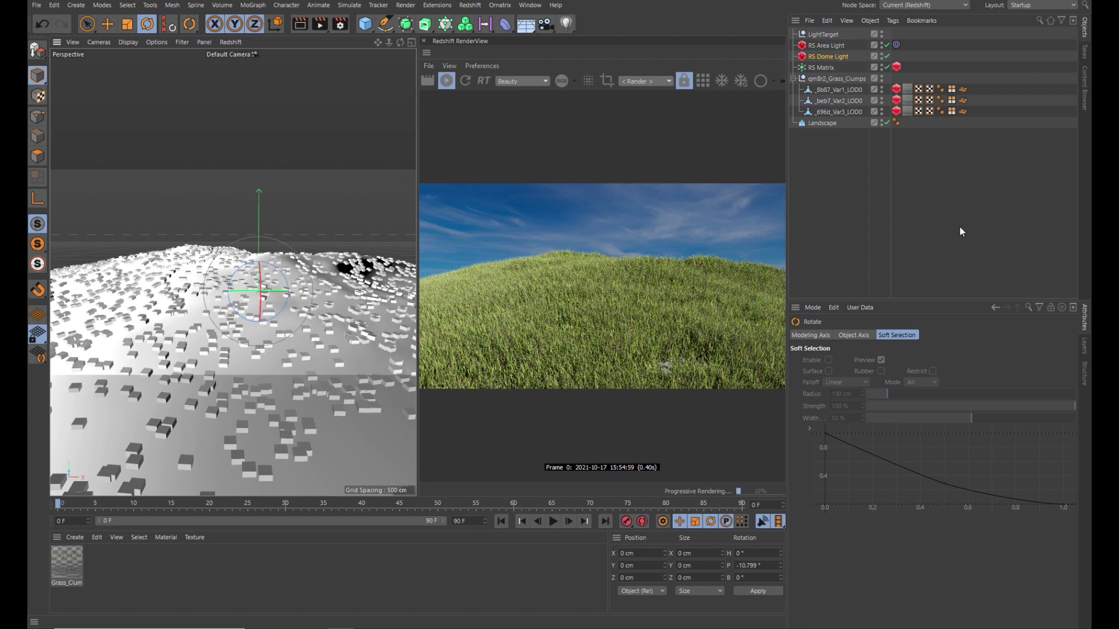
key(9)
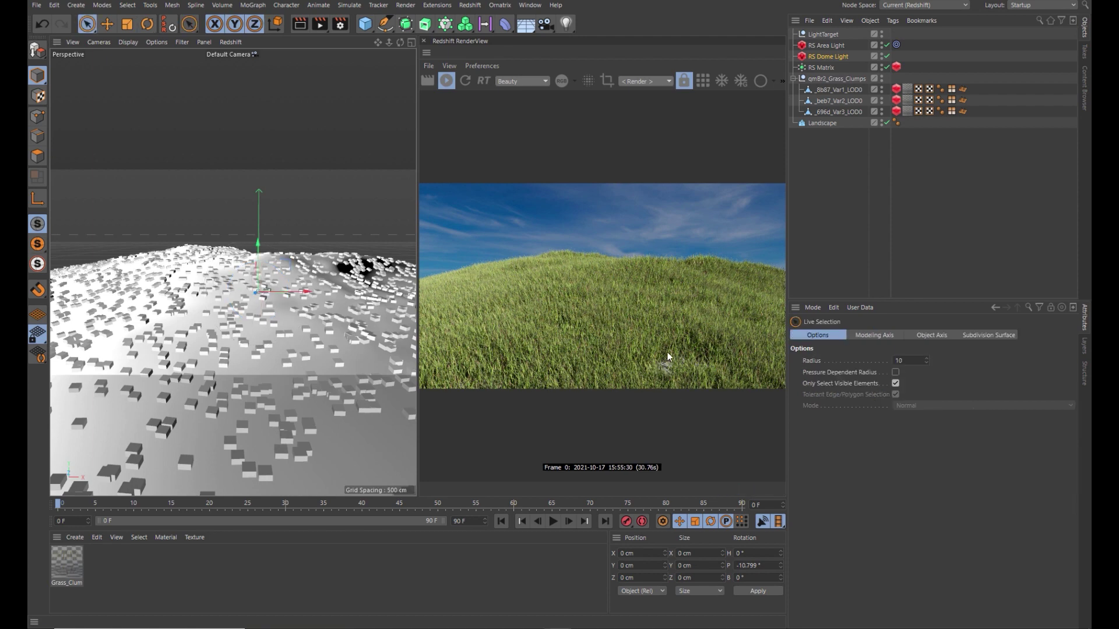
- Step the RS Matrix's seed up to 1234570 to redistribute the grass over the landscape
click(818, 69)
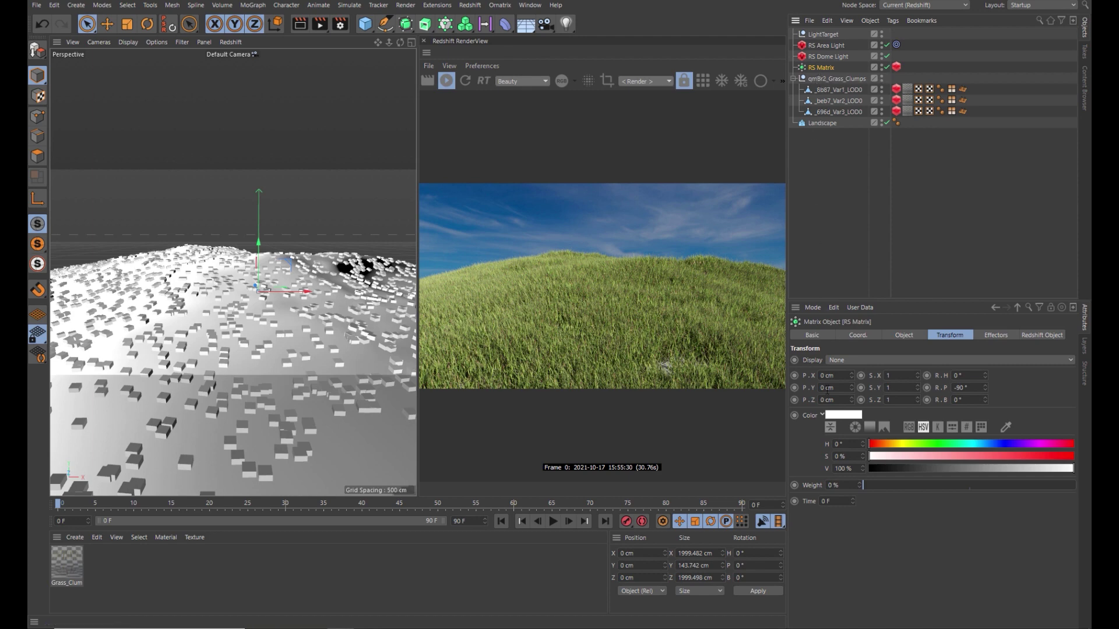
click(902, 336)
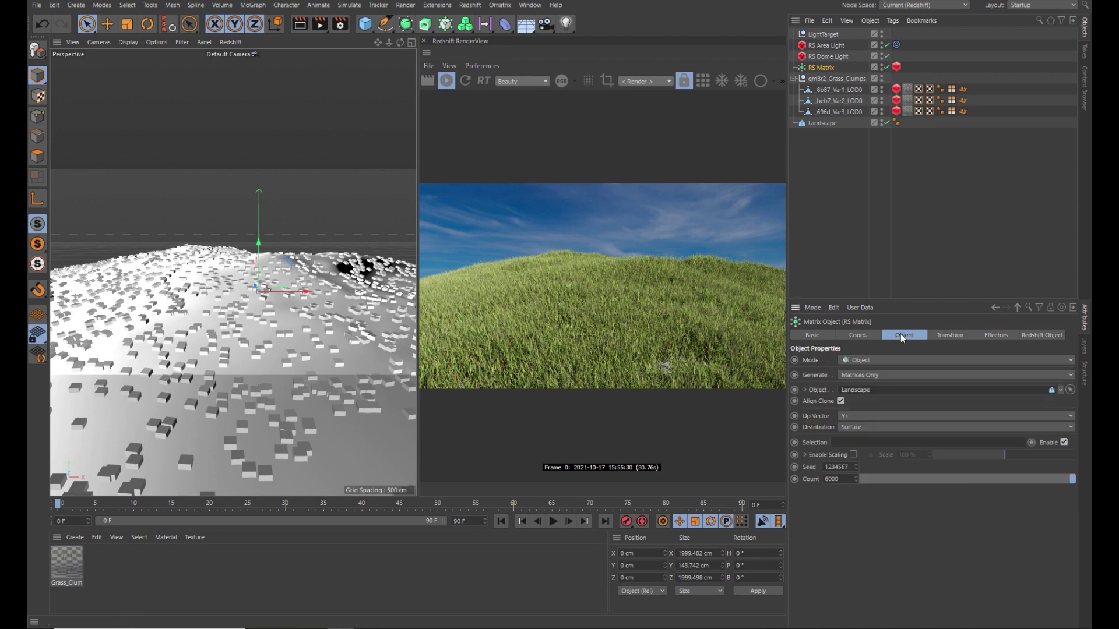
click(856, 465)
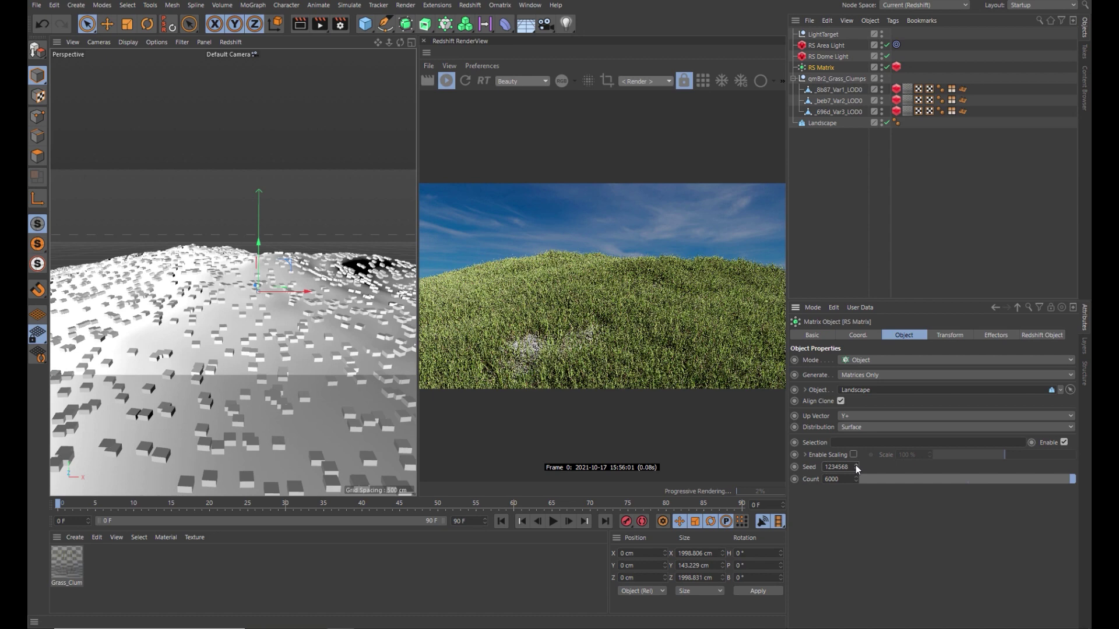
click(856, 465)
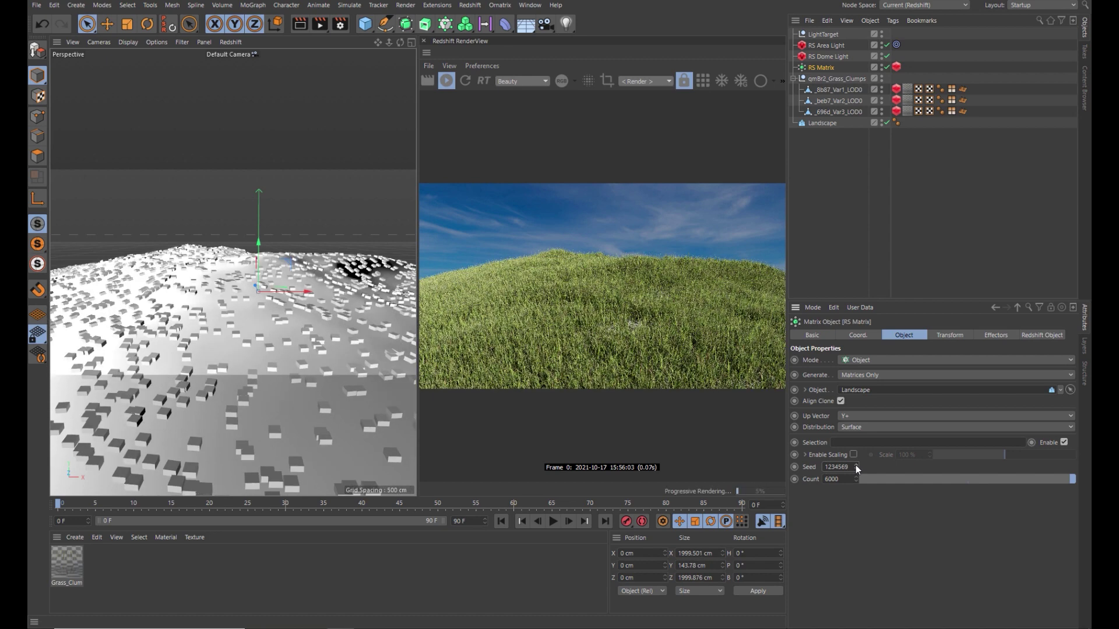
click(855, 465)
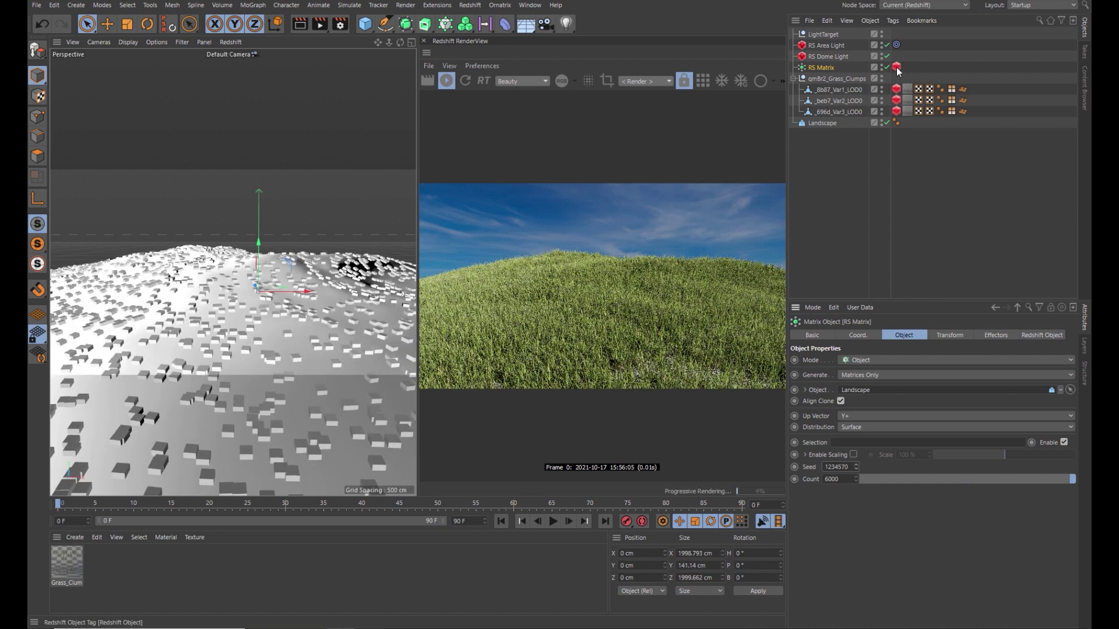
- Raise the RS Matrix's count to 7000
click(826, 479)
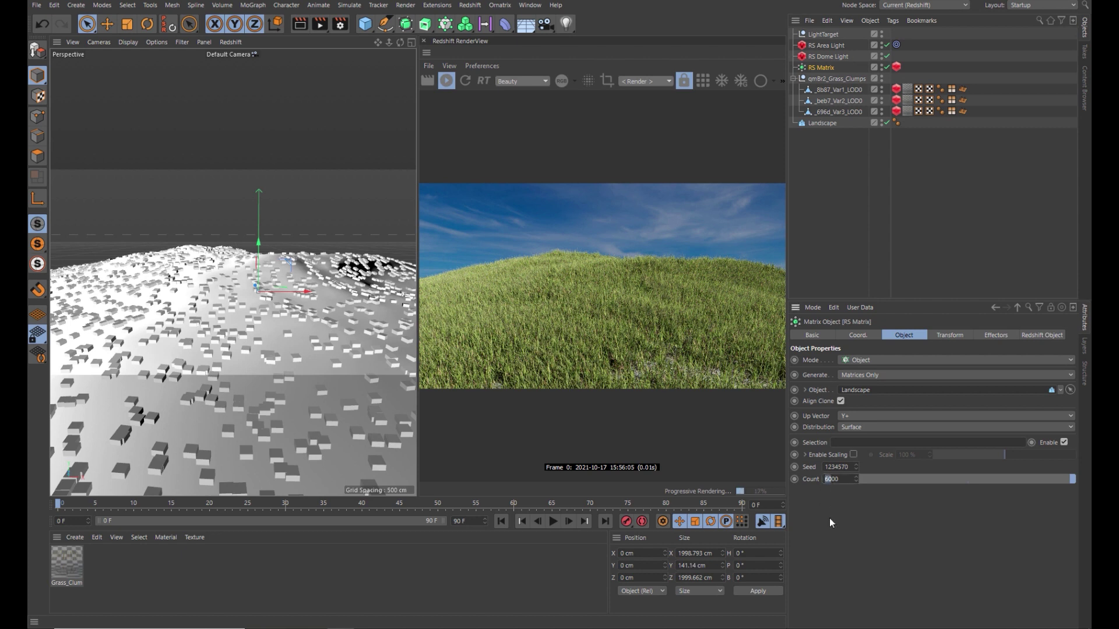
text(650)
key(Delete)
key(Delete)
key(Return)
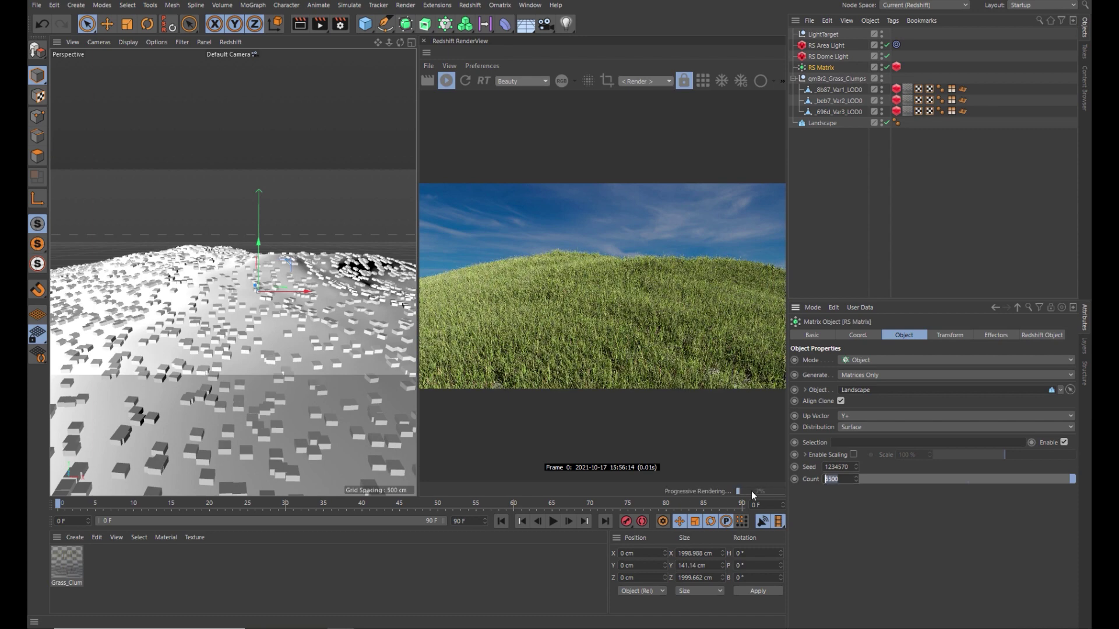
text(7000)
key(Return)
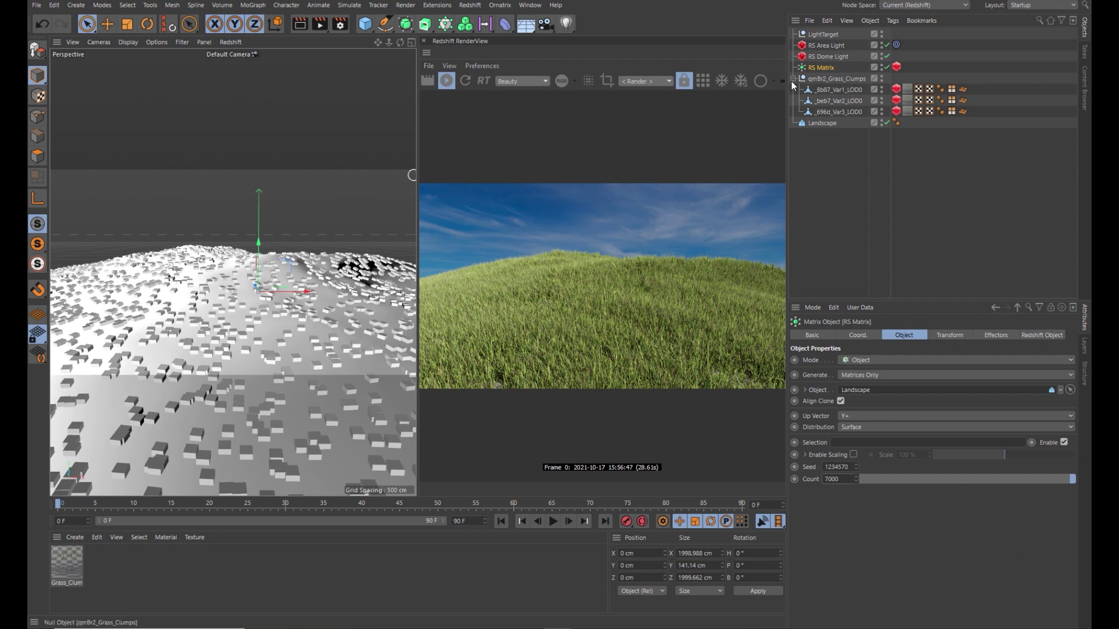
- Rename the grass clumps group to Grass and collapse its hierarchy
double_click(822, 79)
text(Grass)
key(Return)
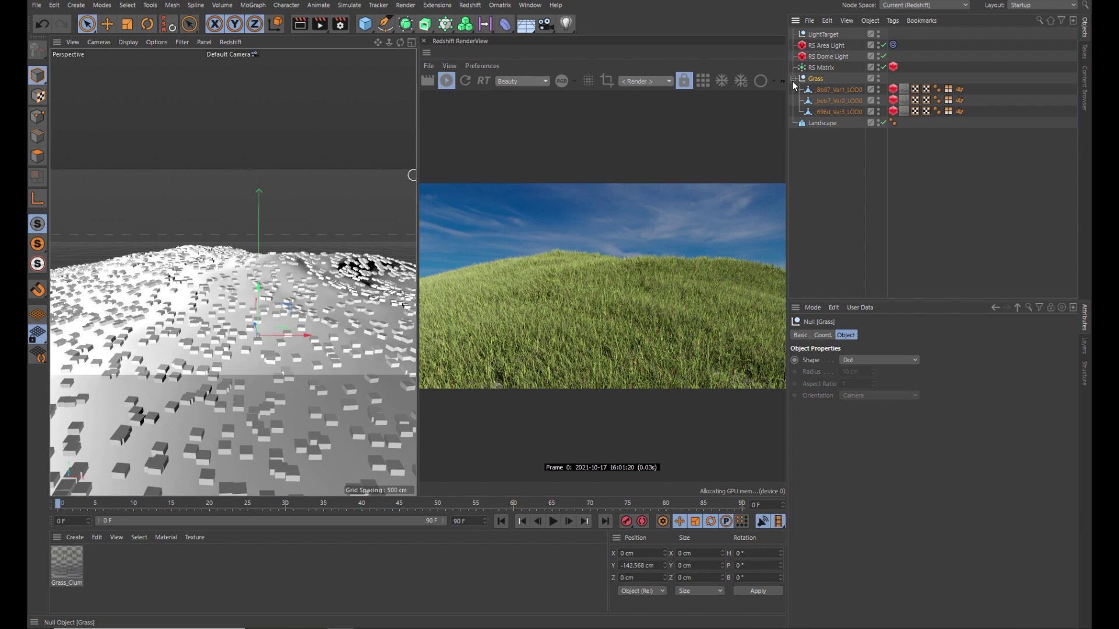
click(793, 79)
- Group the area light, dome light and LightTarget under a null named Lighting
click(827, 126)
click(821, 45)
click(822, 35)
shift+click(820, 57)
key(alt+g)
double_click(814, 34)
text(Lighting)
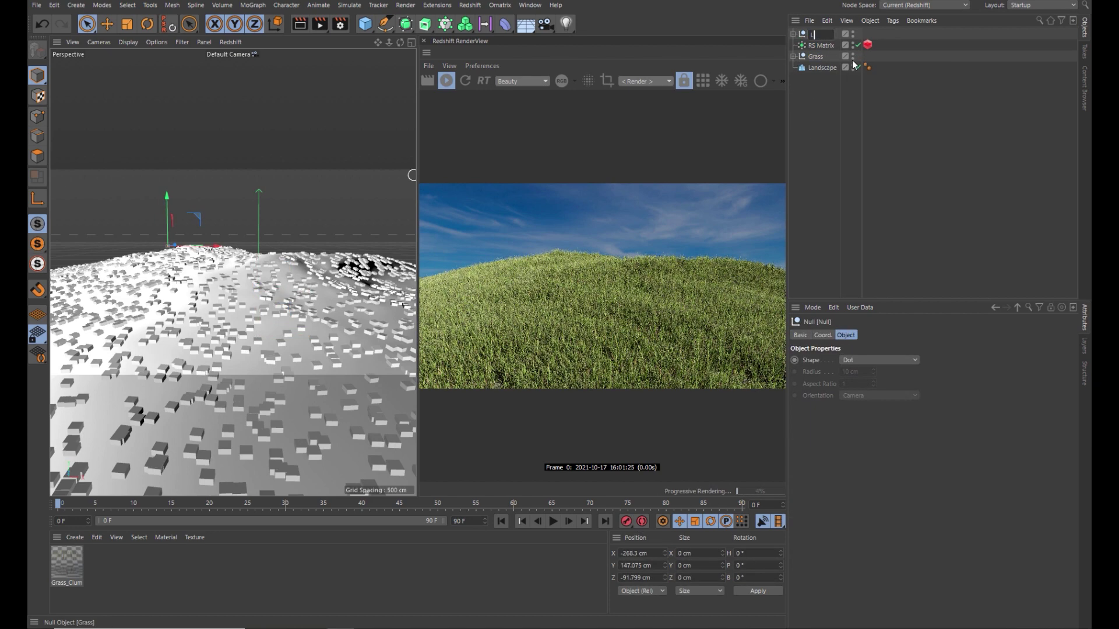
key(Return)
- Reorder the objects so Landscape is above Grass and Lighting comes last, and save the project
mouse_move(817, 35)
mouse_down()
mouse_move(819, 73)
mouse_move(820, 39)
mouse_up()
click(818, 80)
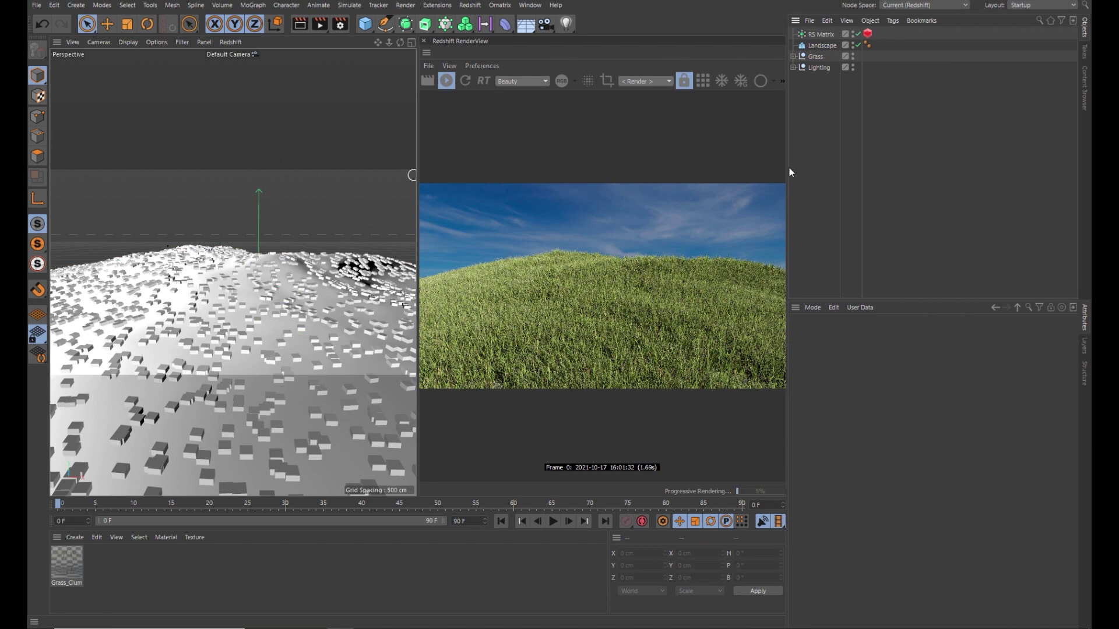
click(36, 4)
click(58, 104)
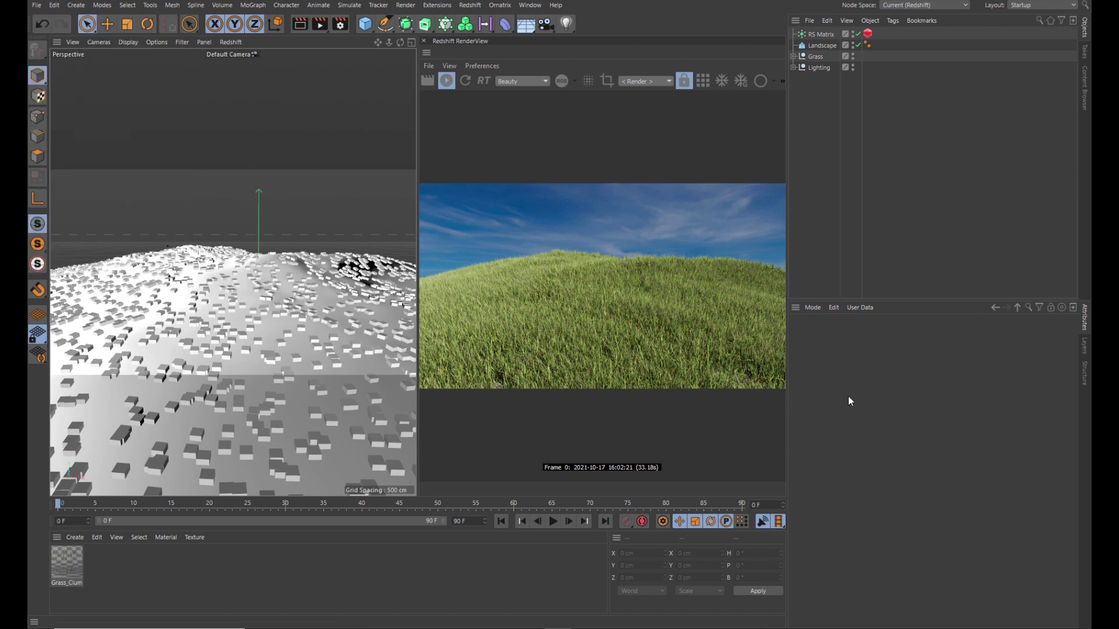
- Add a MoGraph Random effector to the scene
click(255, 6)
mouse_move(315, 23)
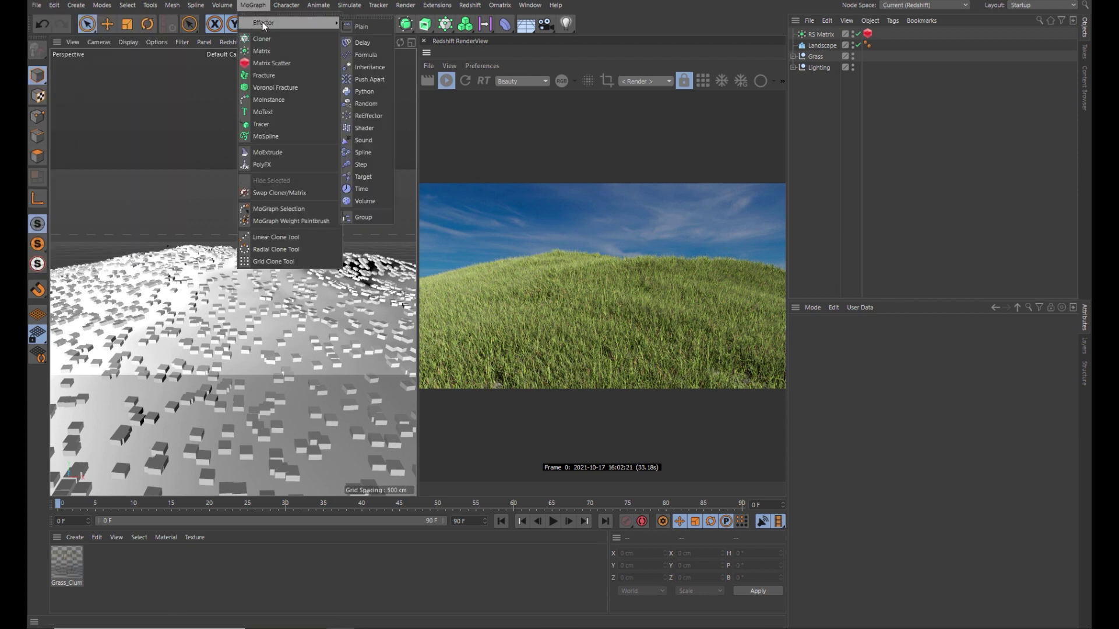
click(366, 104)
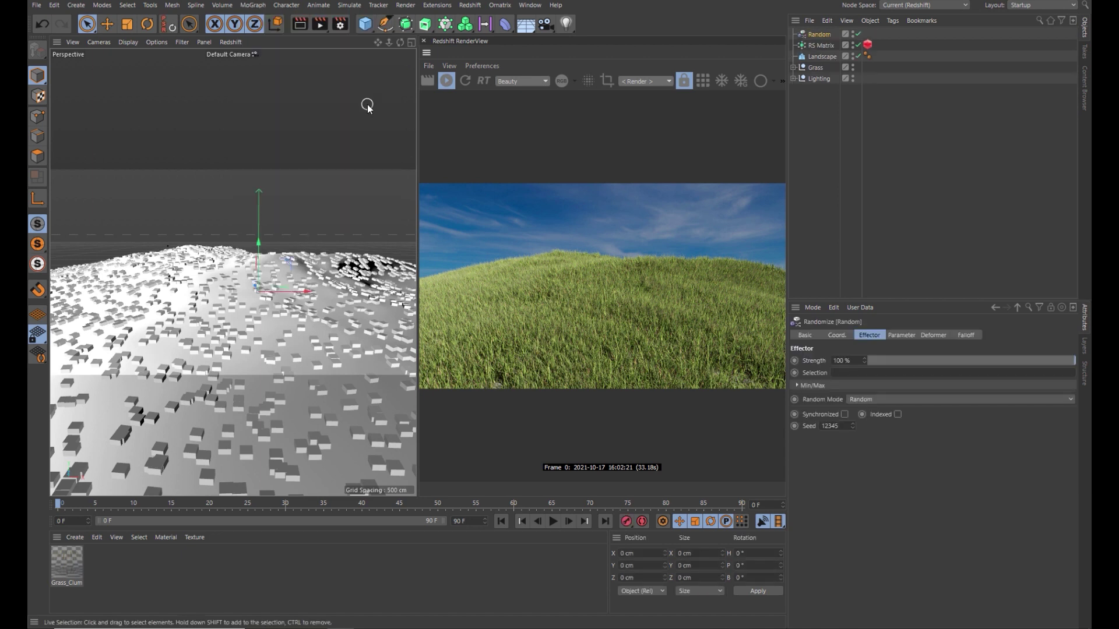
- Assign the Random effector to the RS Matrix object's Effectors list
click(793, 107)
click(815, 46)
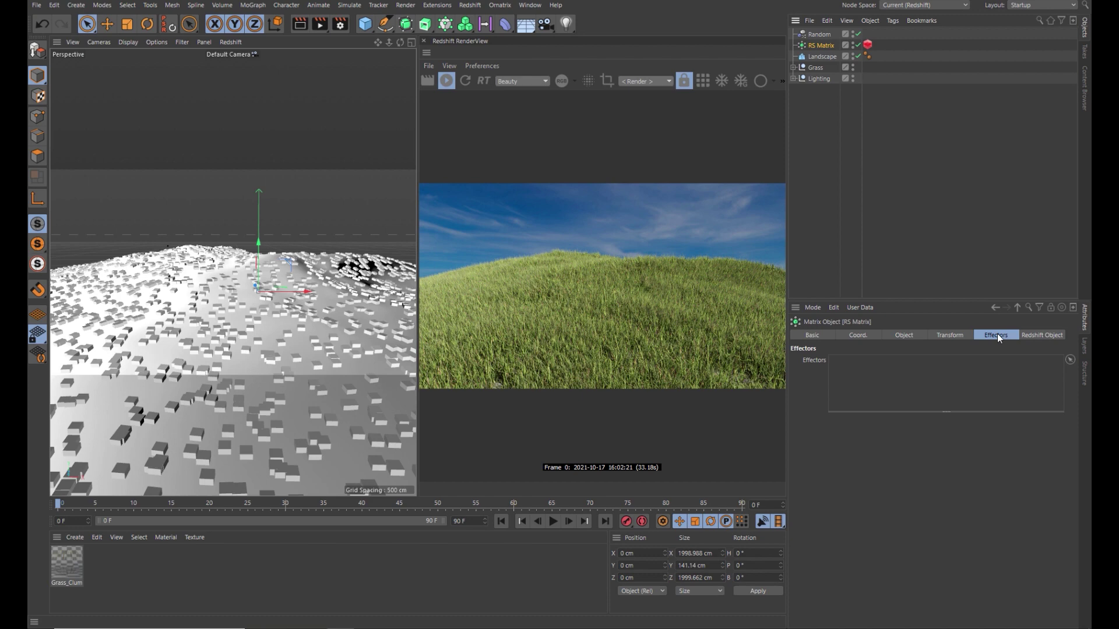
drag(819, 34, 869, 368)
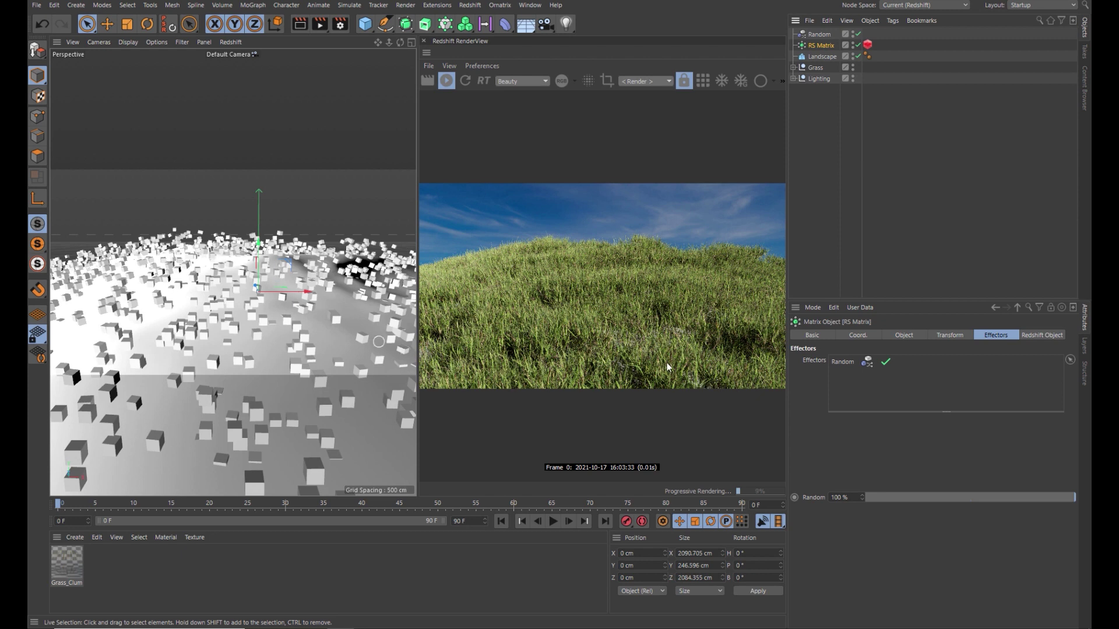
- In the Random effector, disable Position and enable Scale with Uniform Scale set to 0.3
click(820, 36)
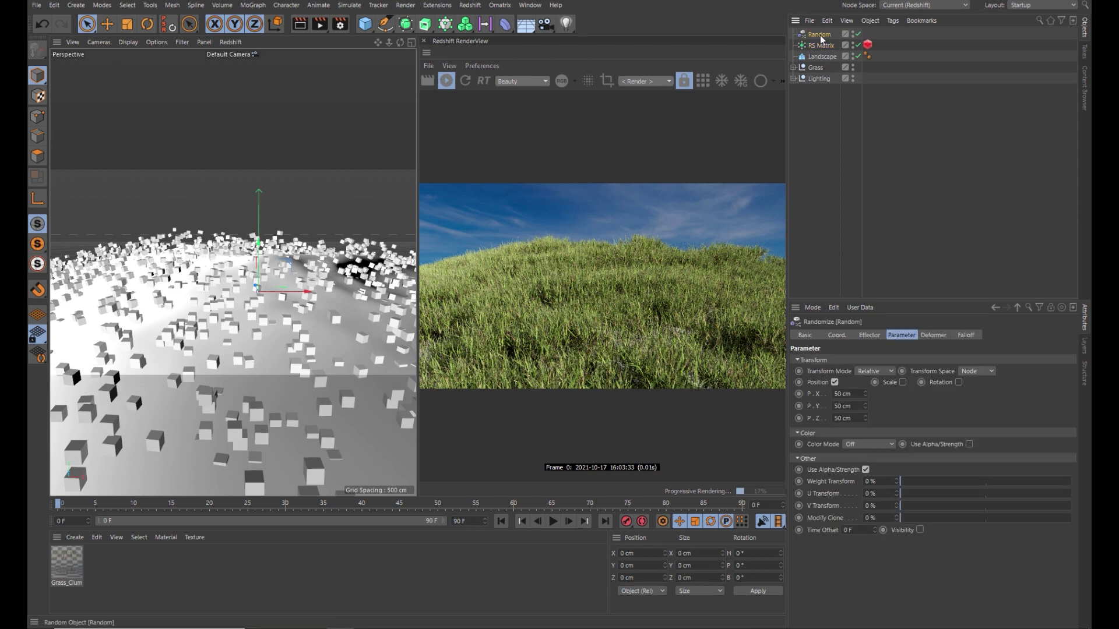
click(834, 382)
click(881, 384)
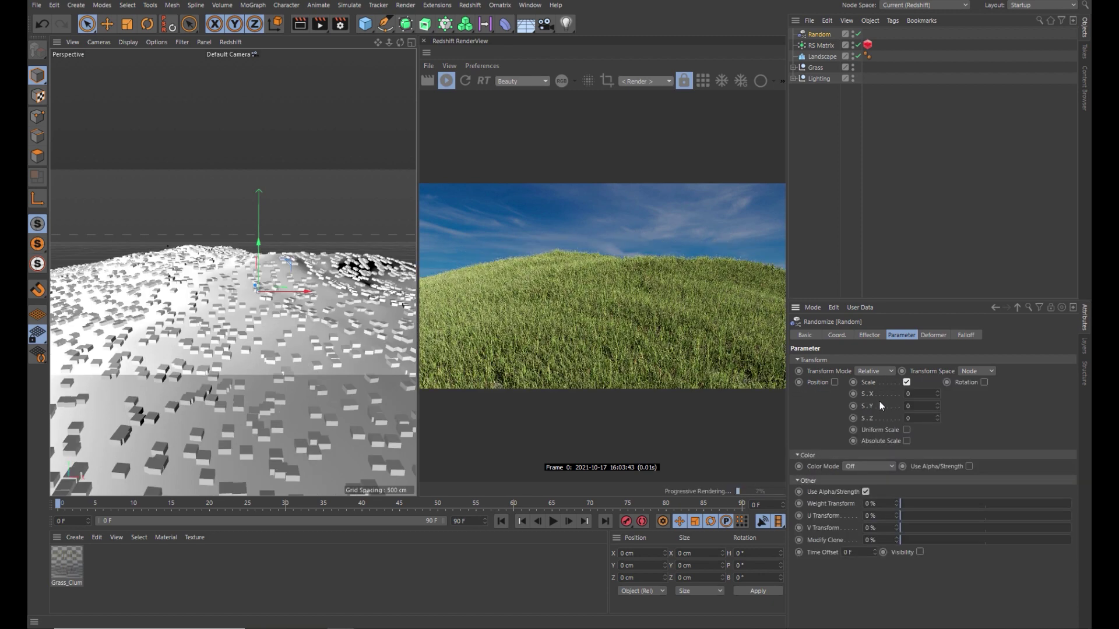
click(906, 429)
click(920, 394)
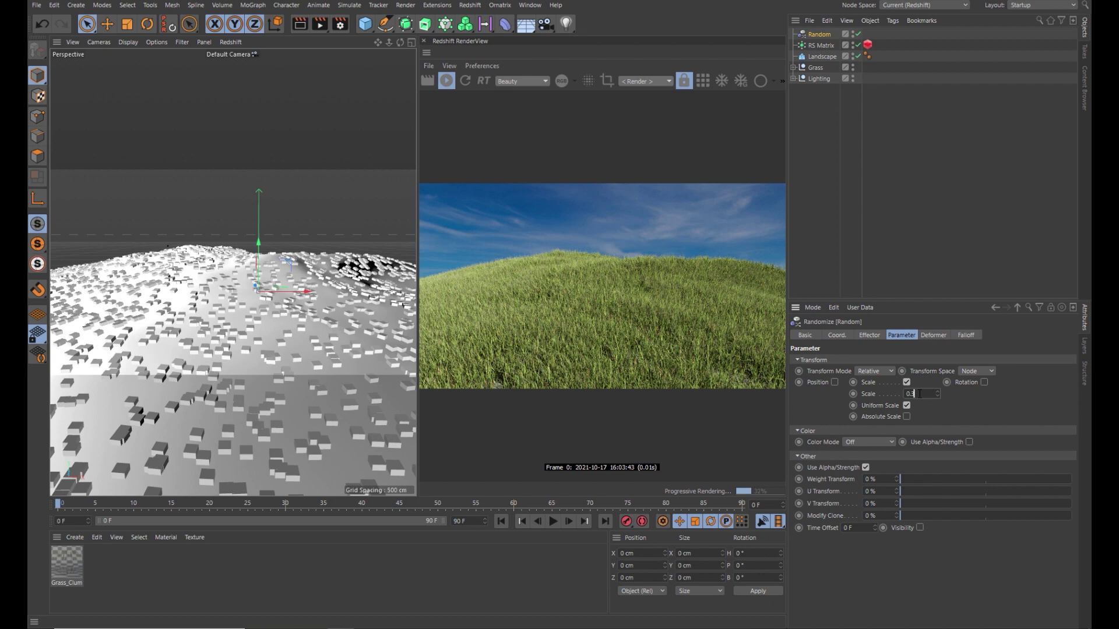
text(0.3)
key(Return)
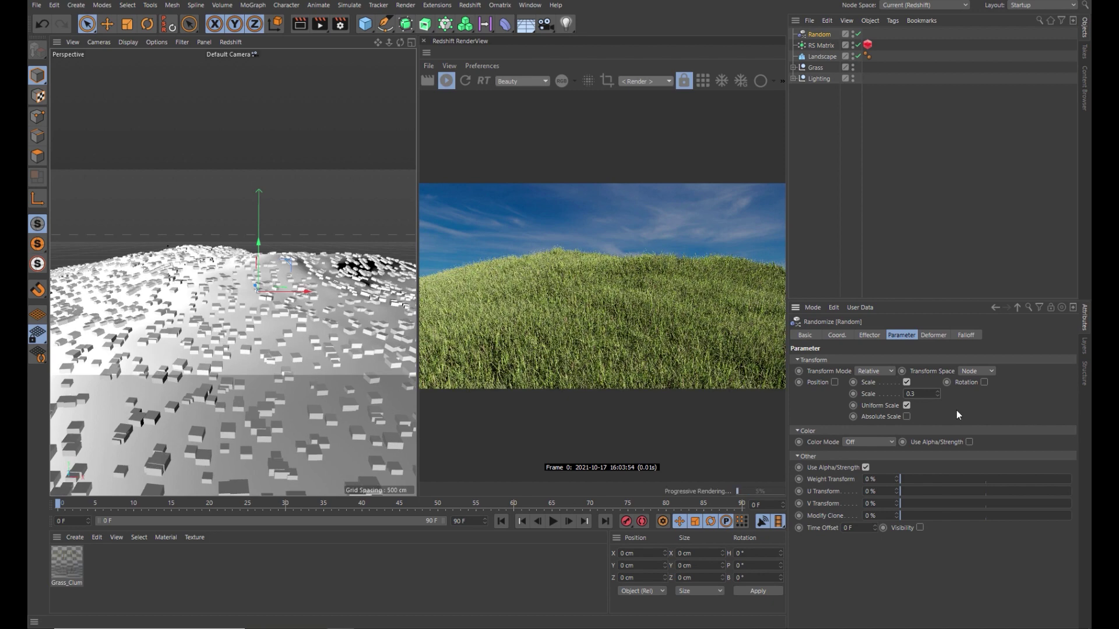
- Enable Rotation on the Random effector with H 360°, P 10° and B 10°, and set its Color Mode to Effector Color
click(984, 383)
click(985, 394)
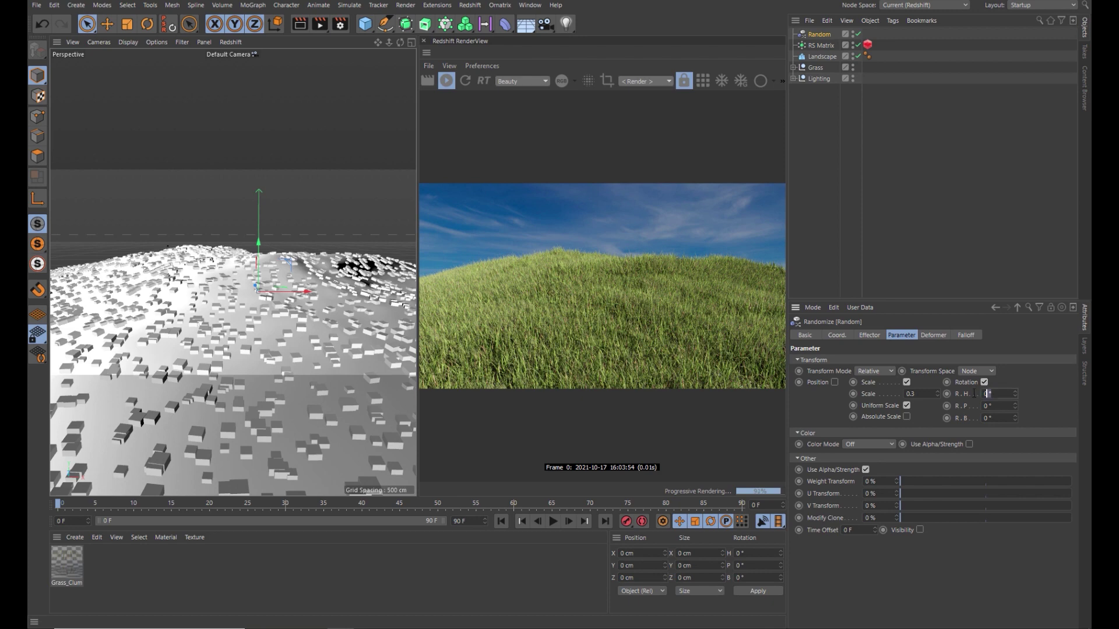
text(36)
key(Return)
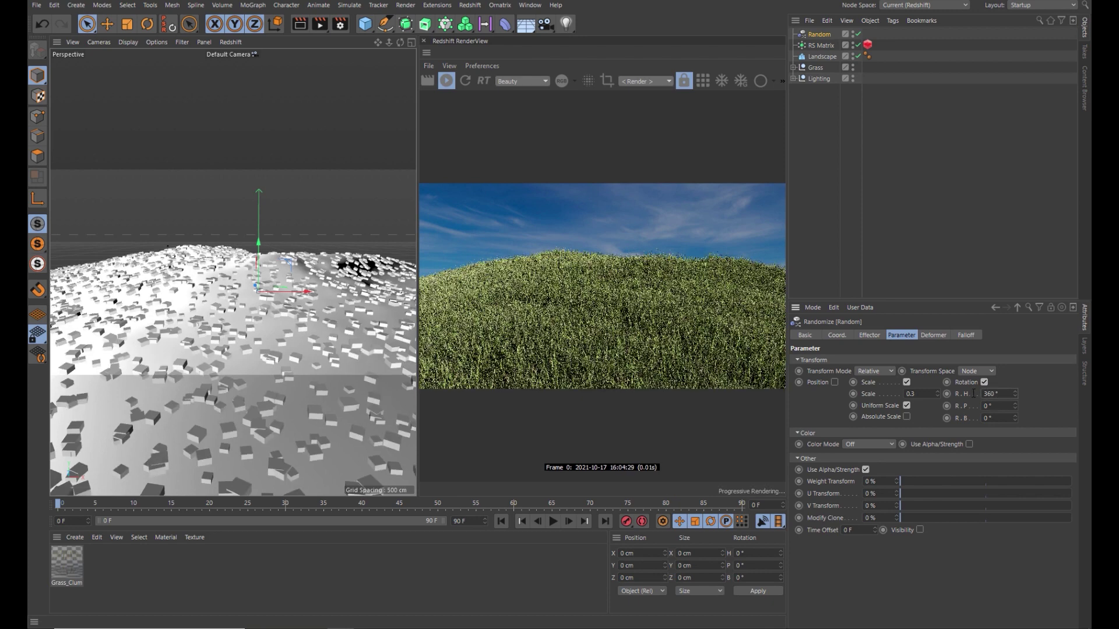
double_click(1003, 406)
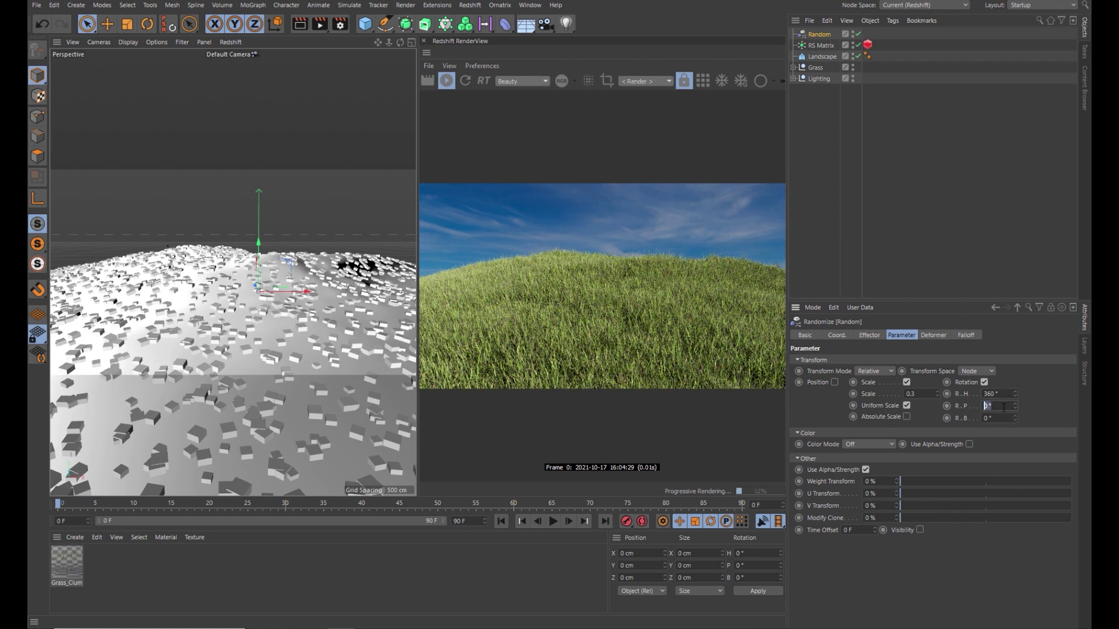
text(10)
key(Tab)
text(10)
key(Return)
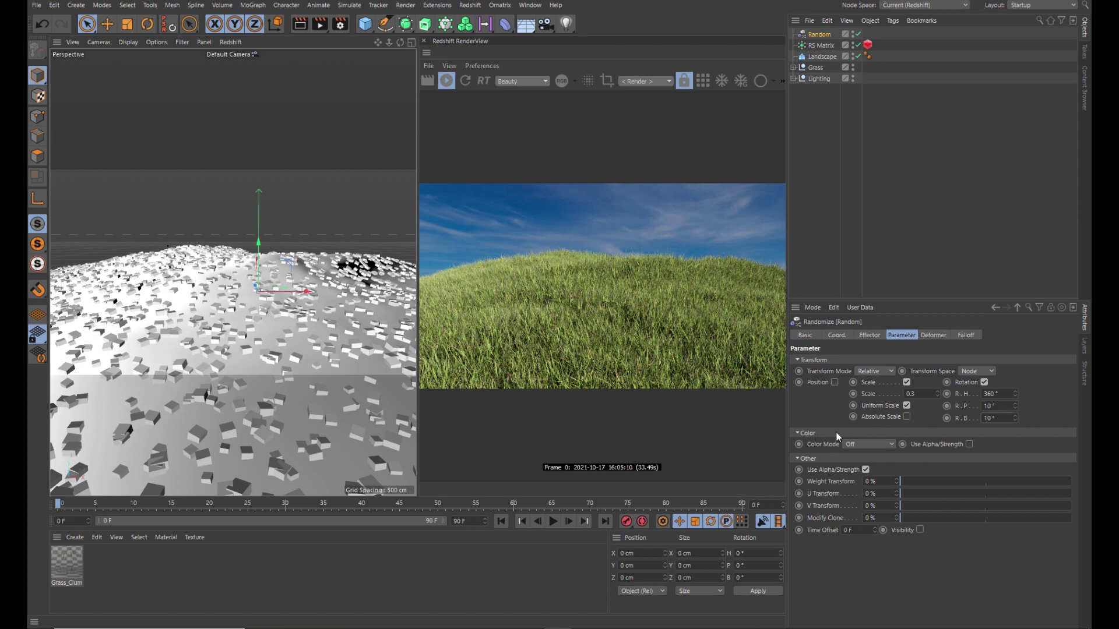
click(882, 448)
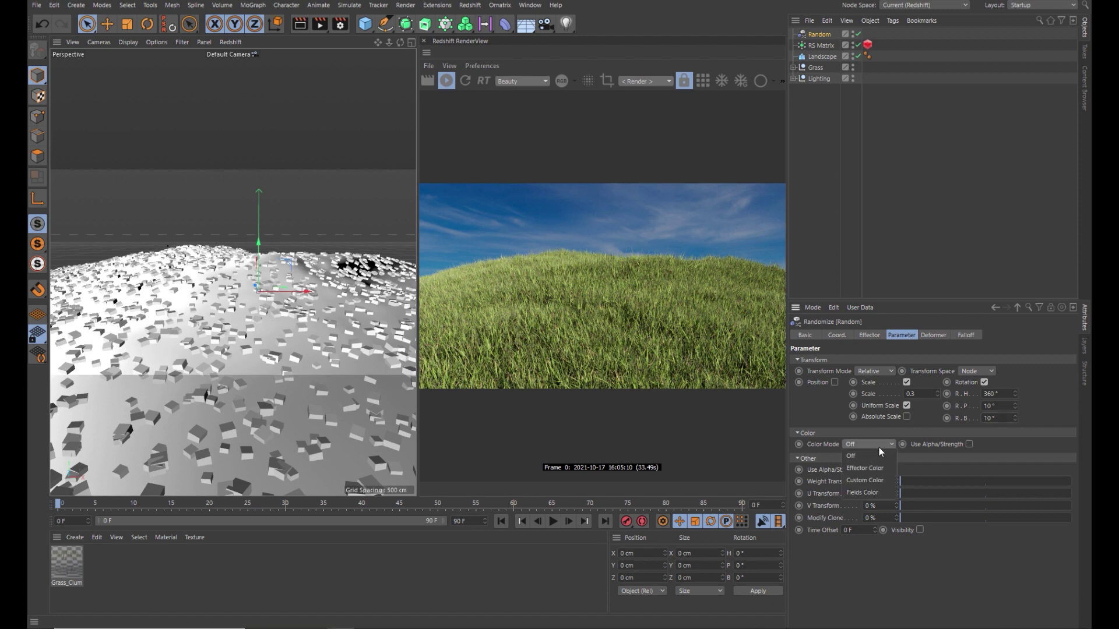
click(874, 467)
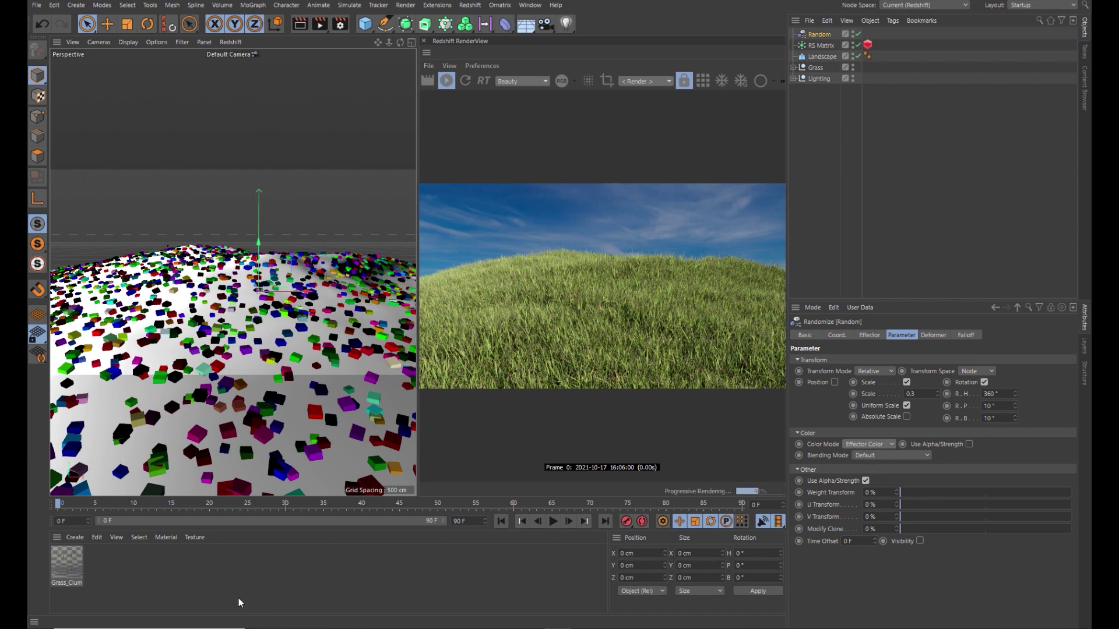
- Open the grass clumps material's shader graph, stop the live render, and dock the graph between the viewport and the render view
double_click(70, 565)
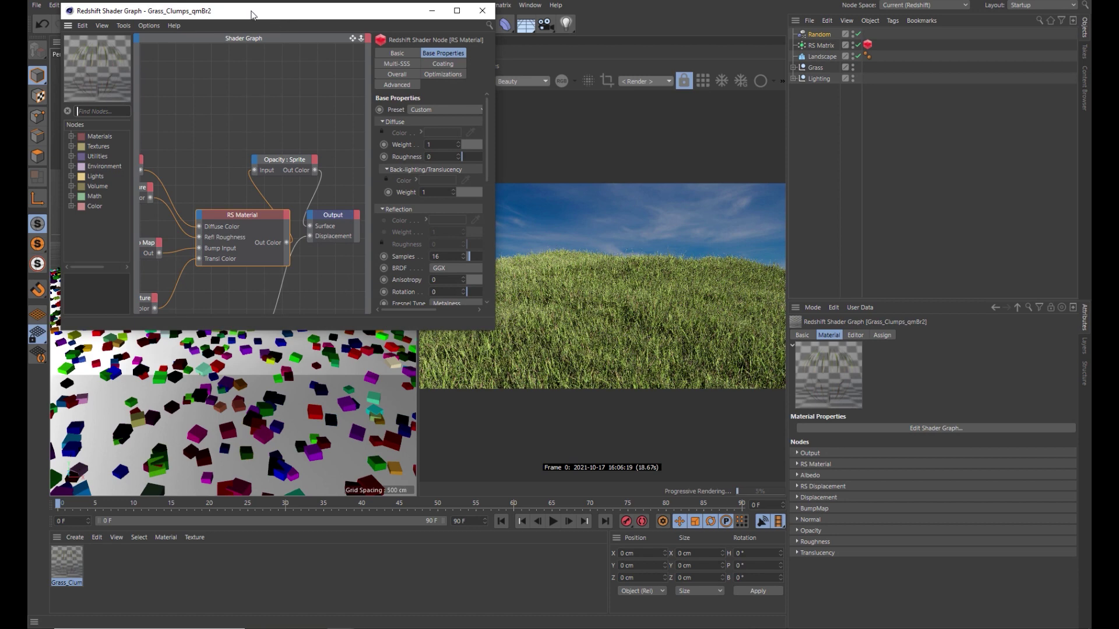
drag(262, 19, 764, 152)
click(447, 82)
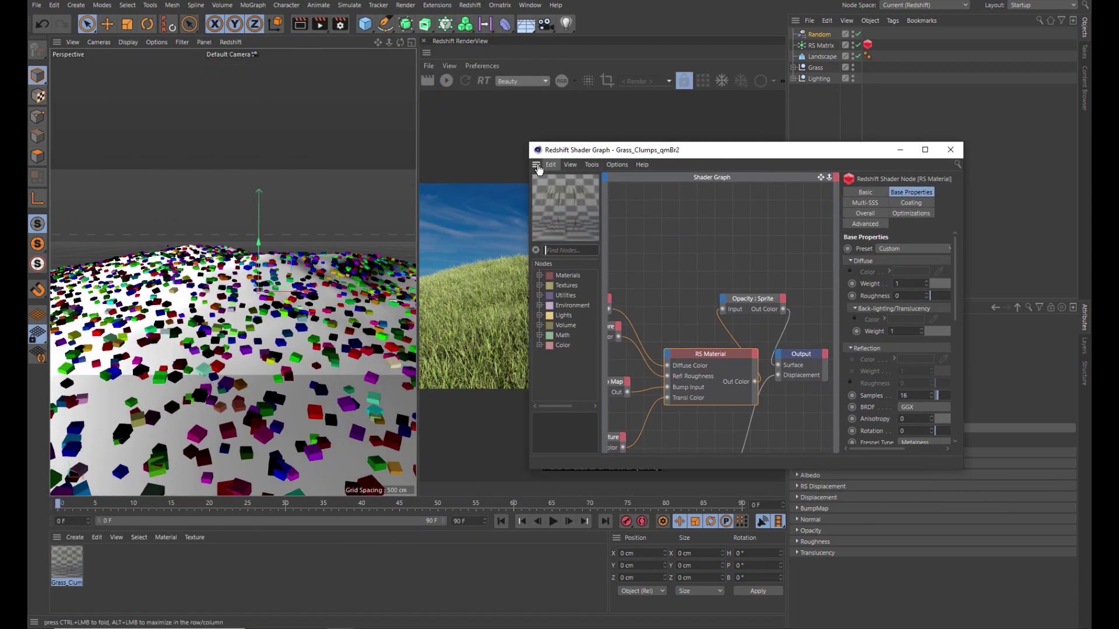
drag(535, 164, 418, 185)
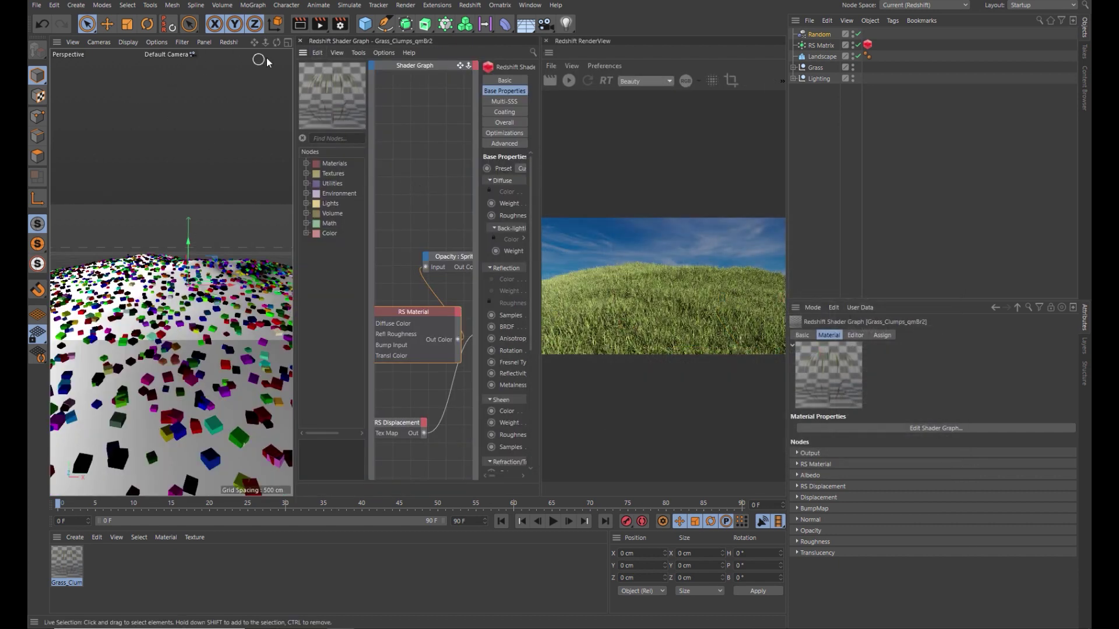
- Undock the perspective viewport and minimize it, and widen the shader graph into the render view's space
click(56, 43)
click(78, 55)
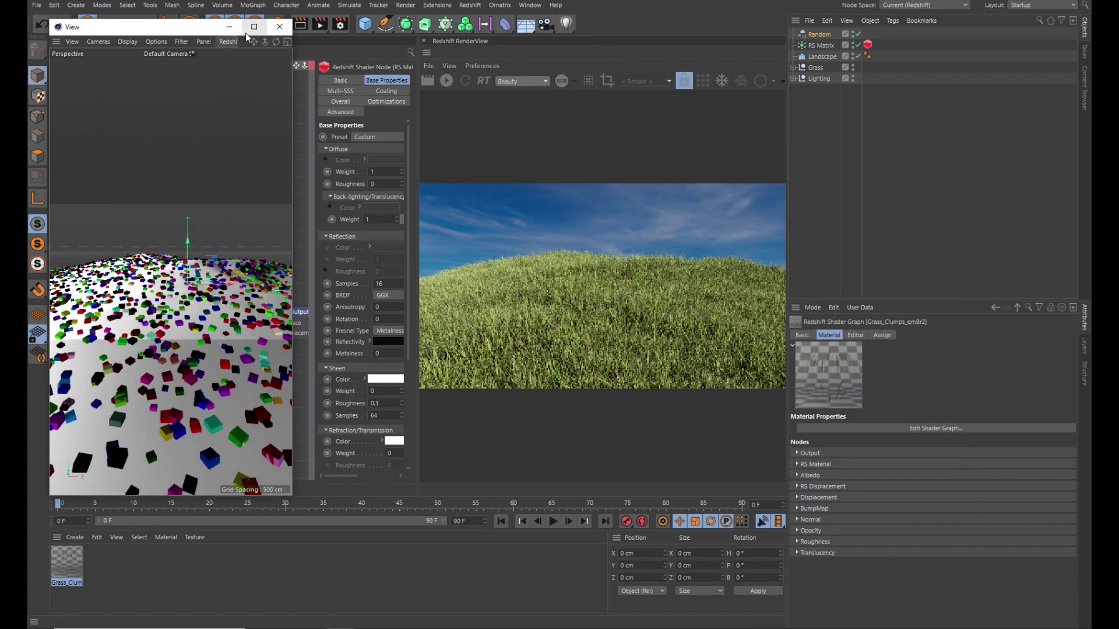
click(230, 29)
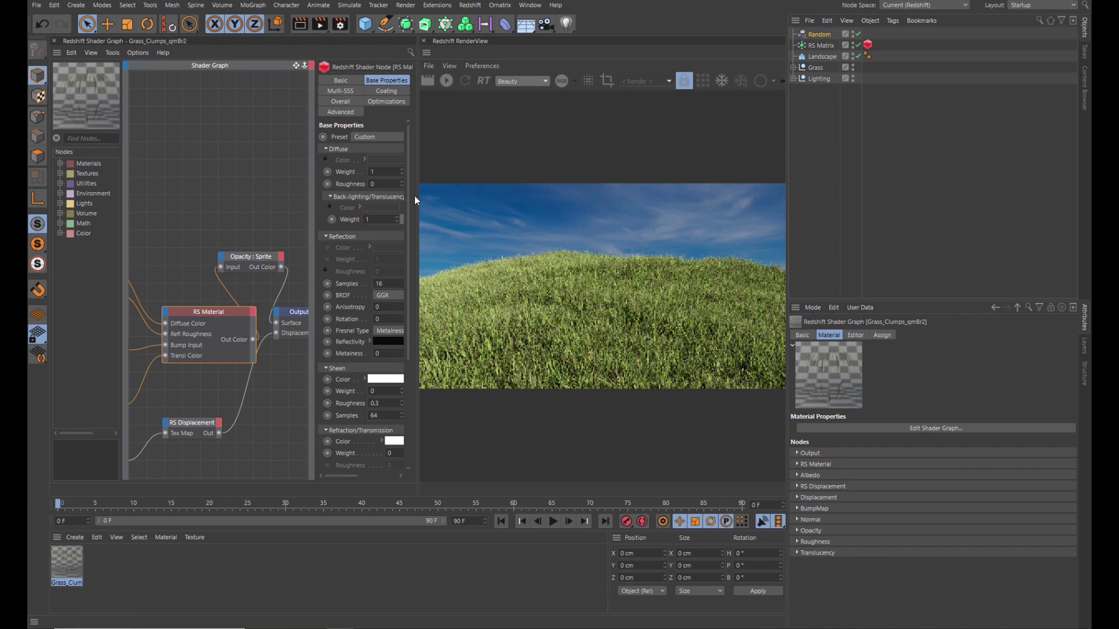
drag(418, 196, 612, 195)
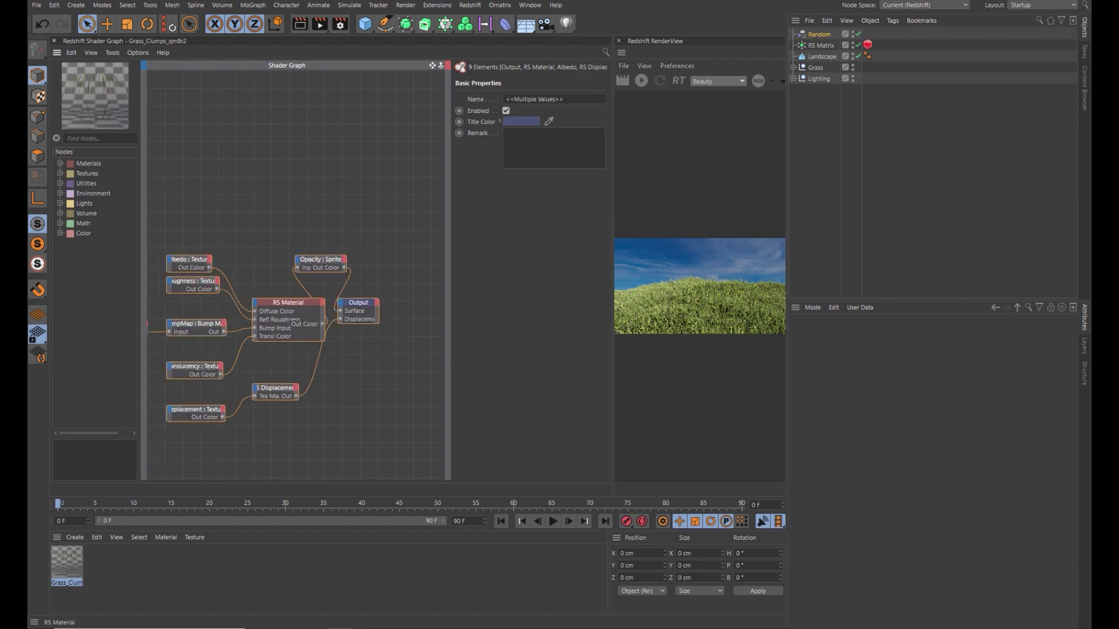
- Reposition the shader nodes, separating the Albedo and Roughness textures to make room above RS Material
scroll(299, 302, down, 1)
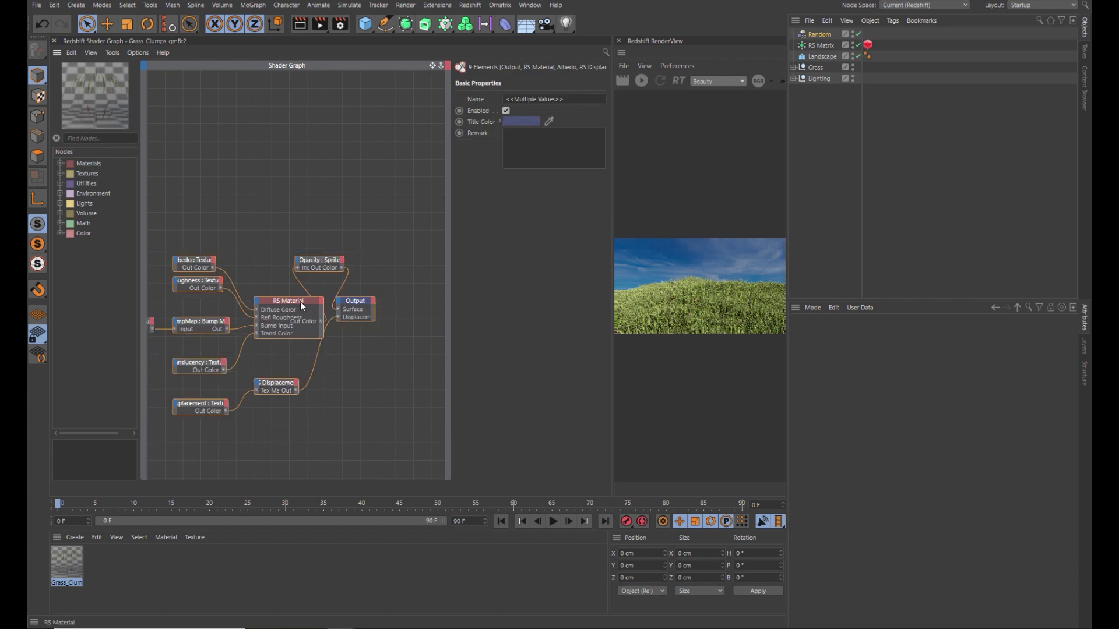
middle_drag(300, 301, 353, 283)
click(242, 240)
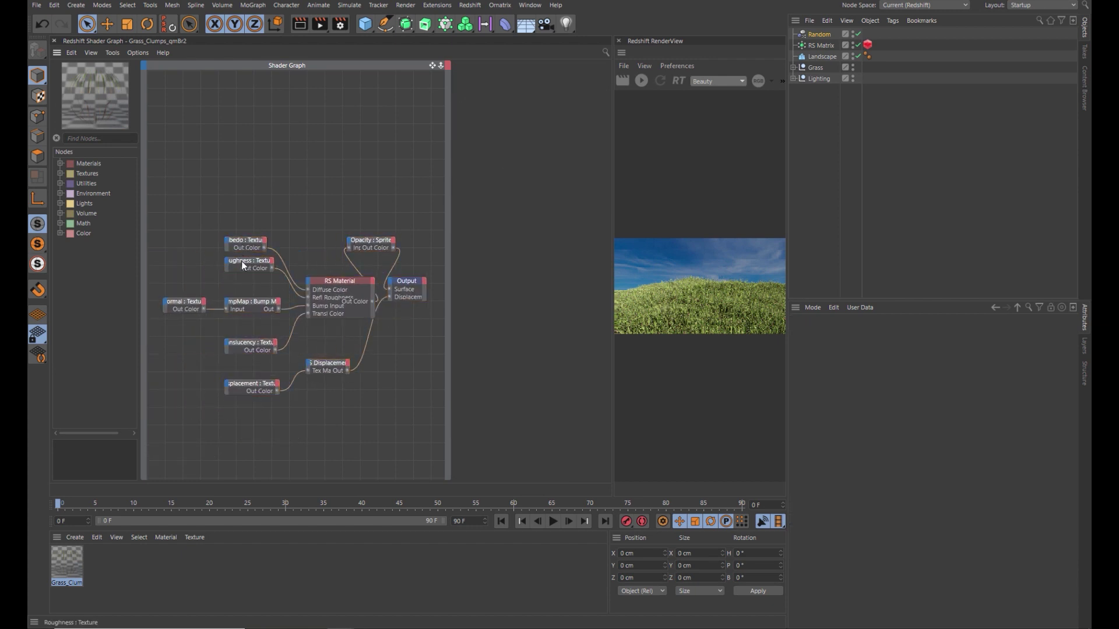
drag(241, 261, 229, 273)
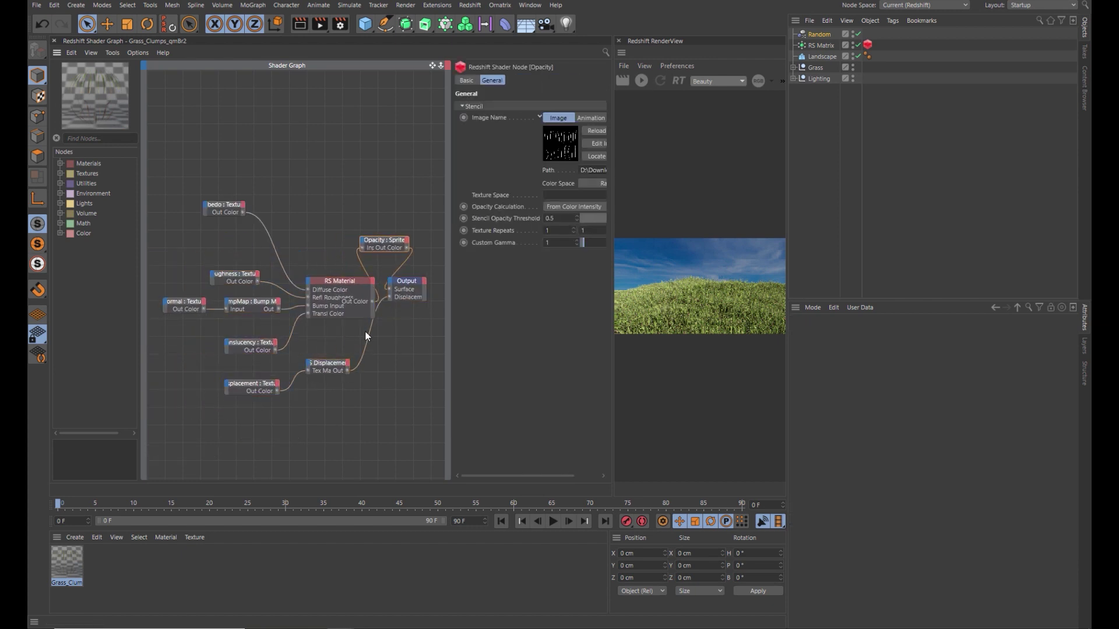
- Find the Color Layer node and add it to the shader graph above RS Material
click(82, 138)
text(color)
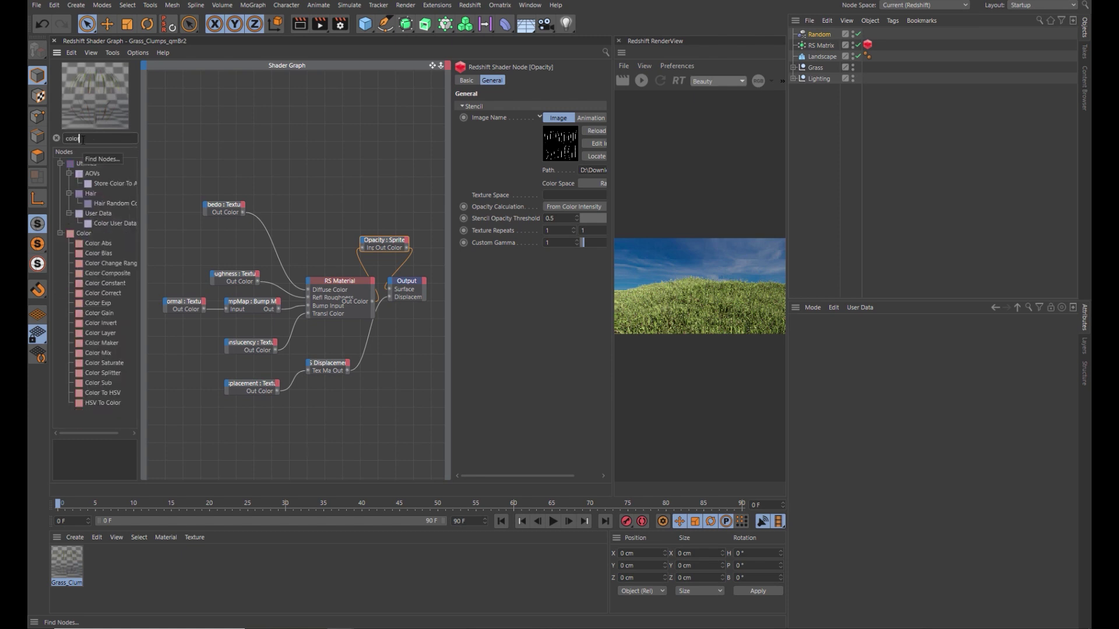
text( layer)
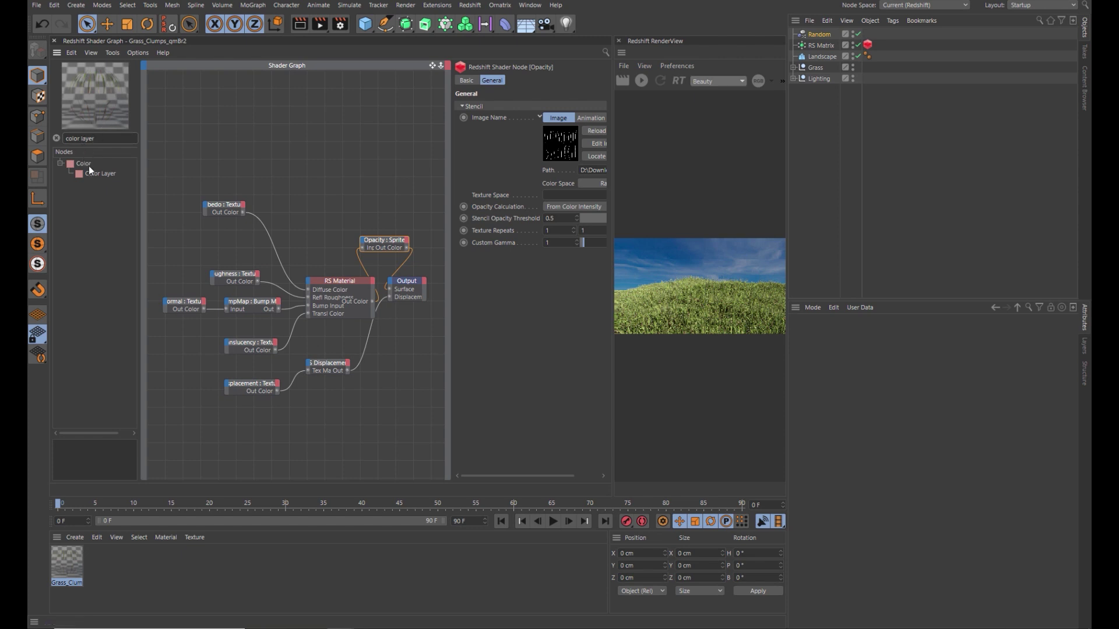
drag(90, 172, 319, 163)
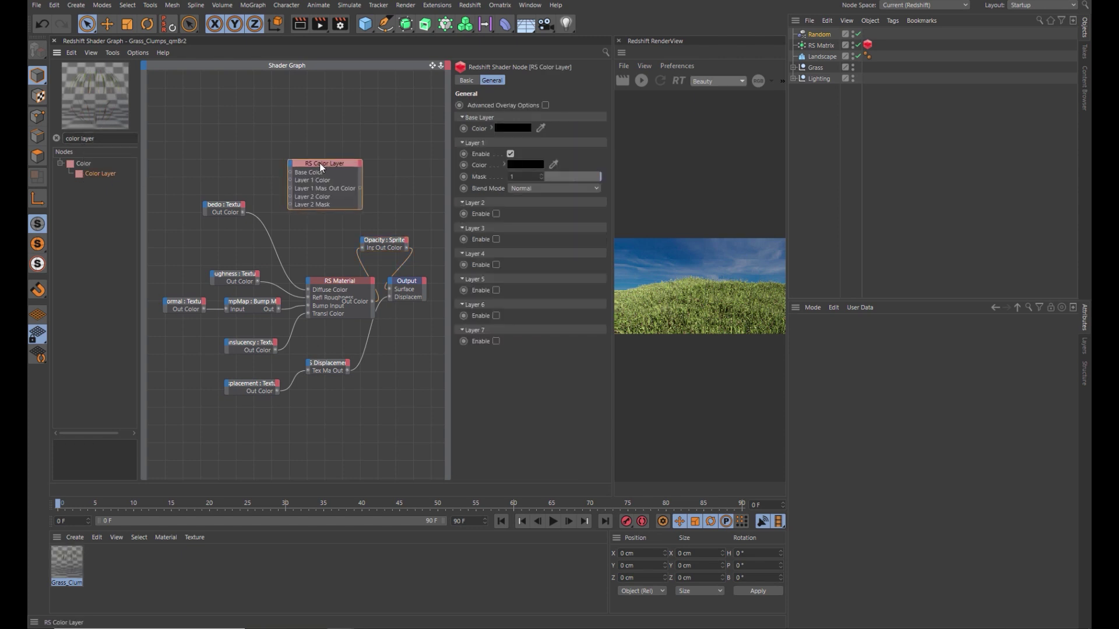
- Route the Albedo texture into the Color Layer's Base Color and its output into RS Material's Diffuse Color, tidying the node layout
click(207, 210)
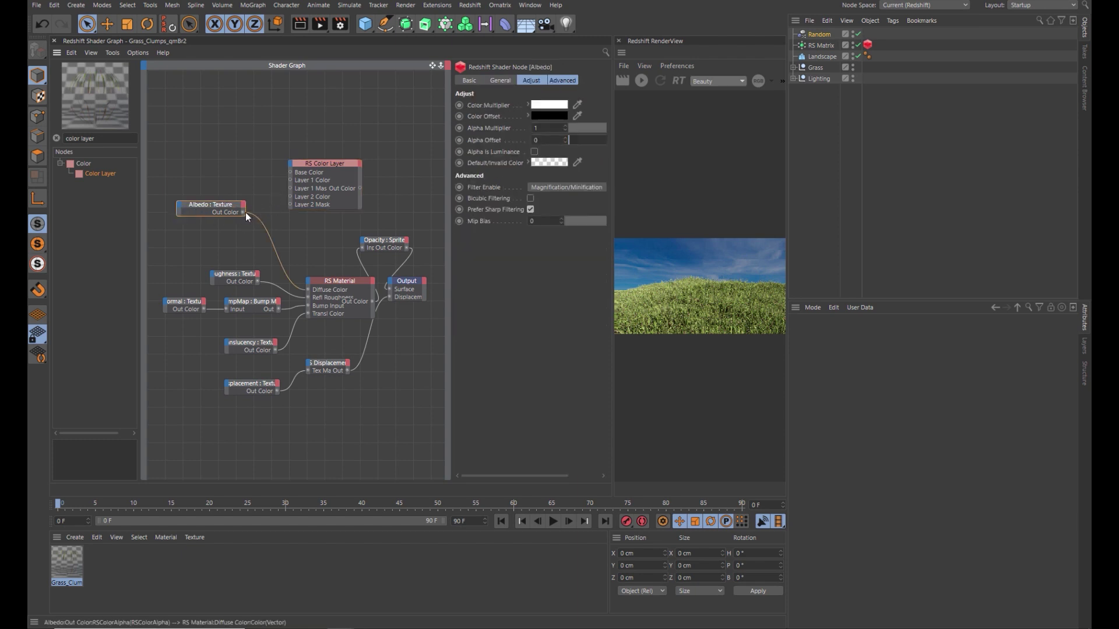
drag(245, 212, 291, 172)
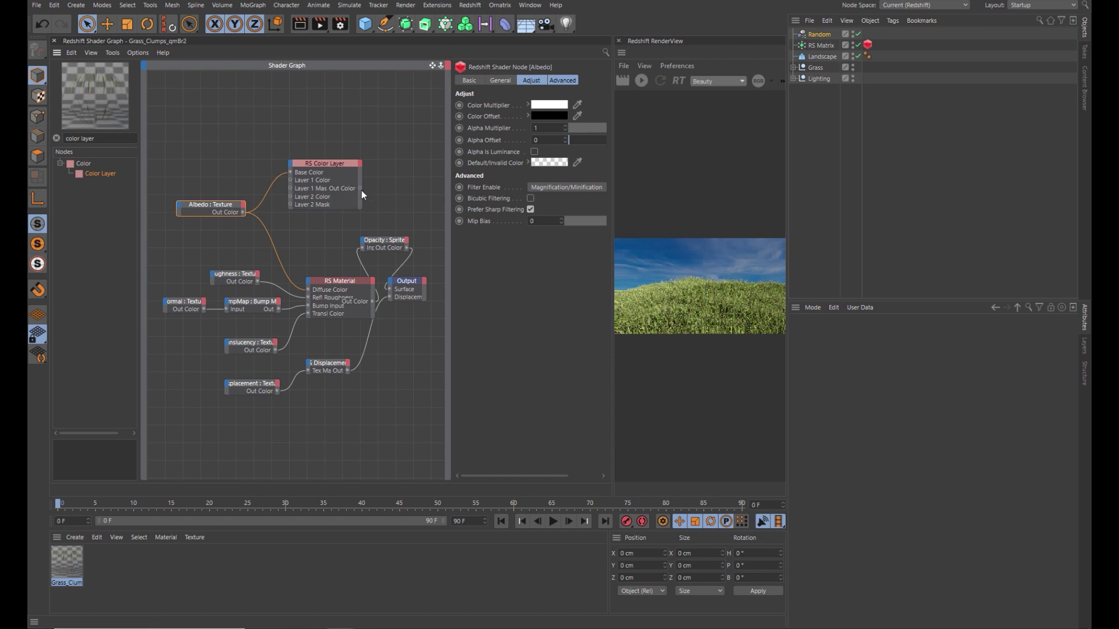
drag(359, 188, 308, 289)
drag(310, 200, 295, 207)
drag(215, 203, 252, 103)
middle_drag(247, 125, 275, 152)
- Find the Color User Data node and add it to the shader graph near the Albedo texture
drag(102, 139, 29, 151)
key(BackSpace)
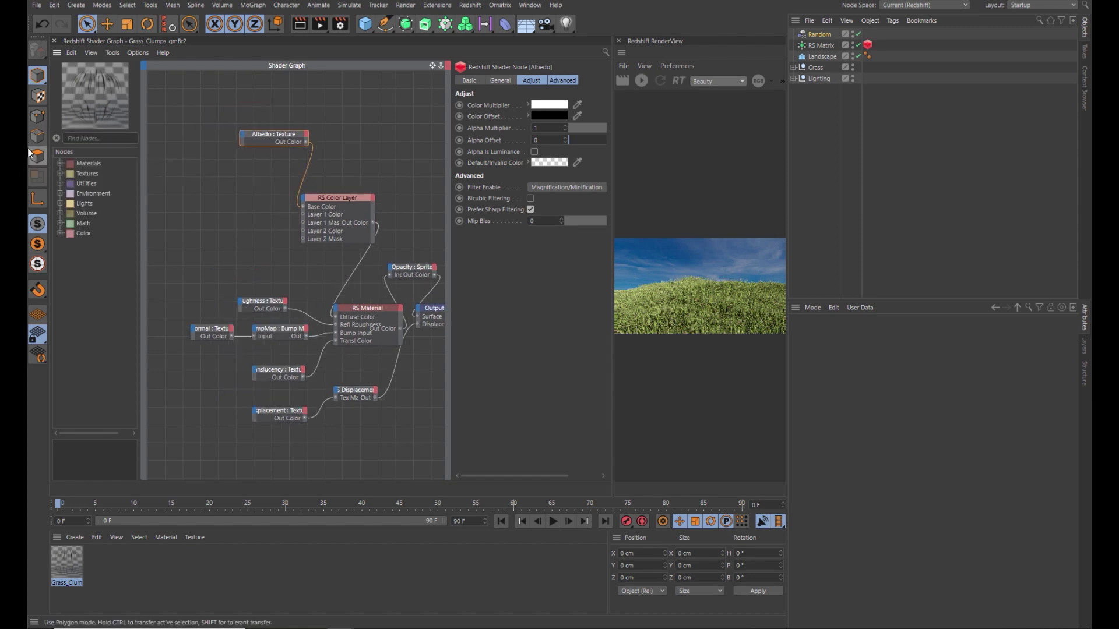
text(co)
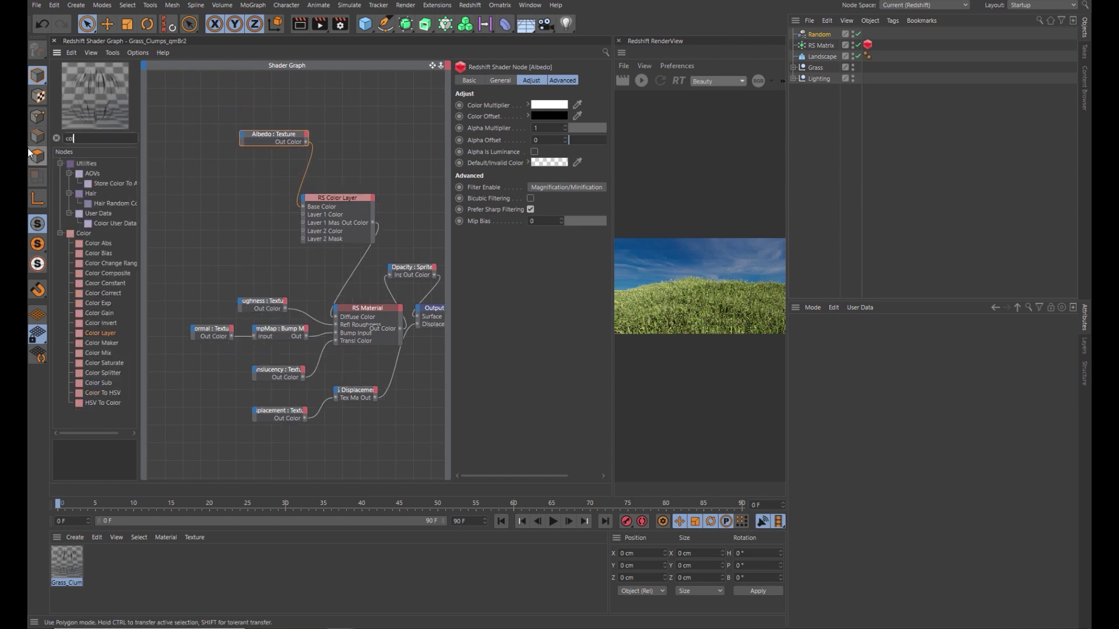
text(lor user)
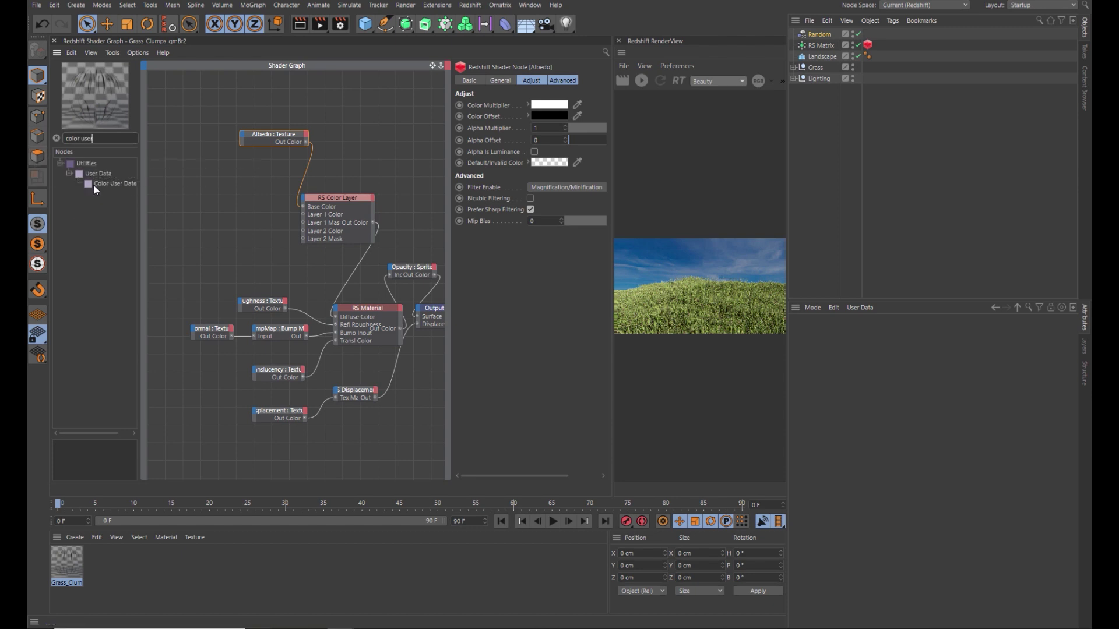
click(96, 184)
drag(150, 193, 191, 169)
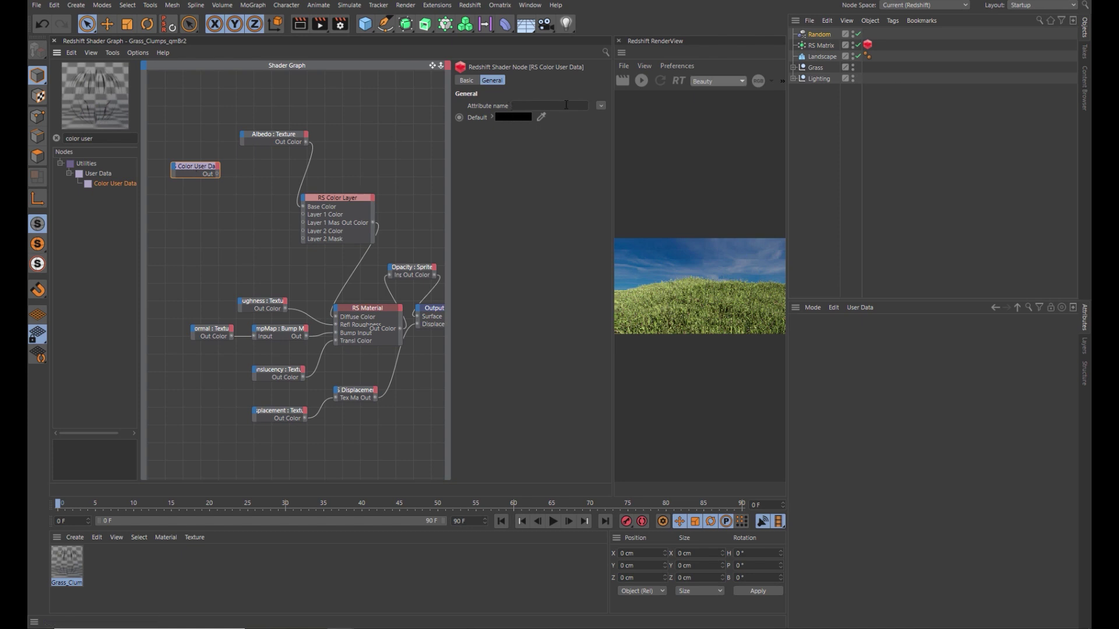
- Set the Color User Data node's attribute to MoGraph Color and align the node beside the Albedo texture
click(601, 106)
mouse_move(605, 114)
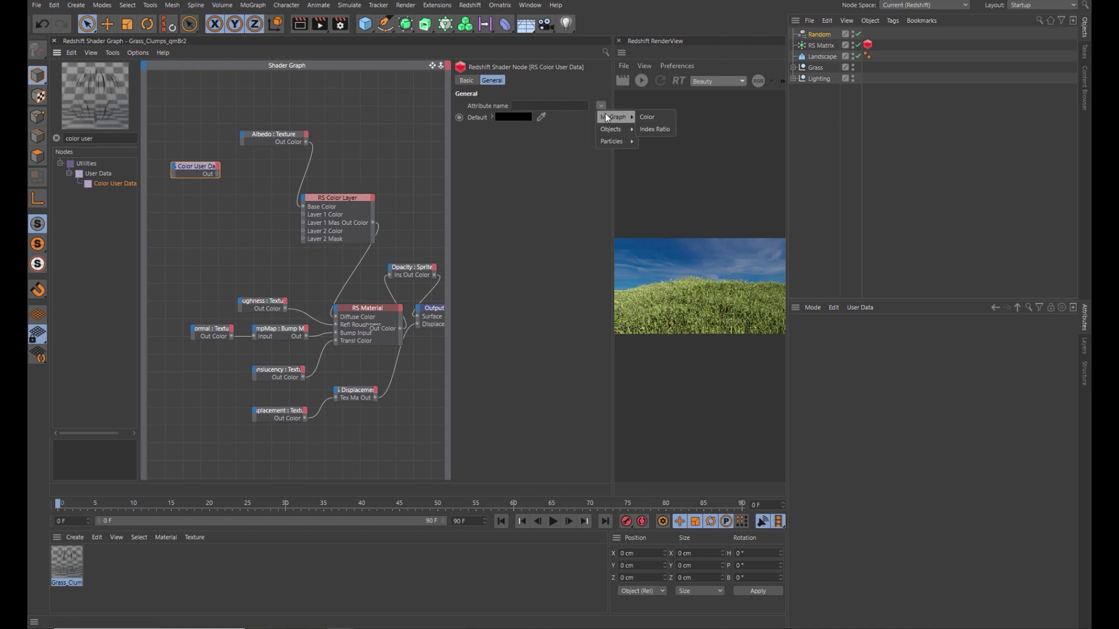
click(649, 114)
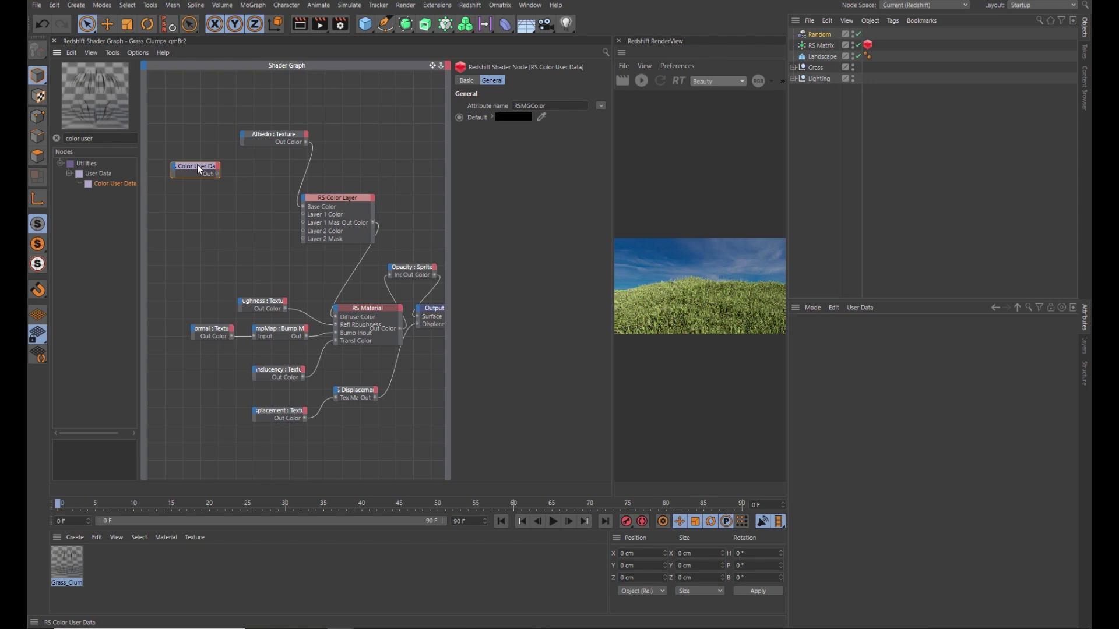
drag(197, 164, 183, 137)
- Find the Color To HSV node and add it below the Color User Data node
click(57, 138)
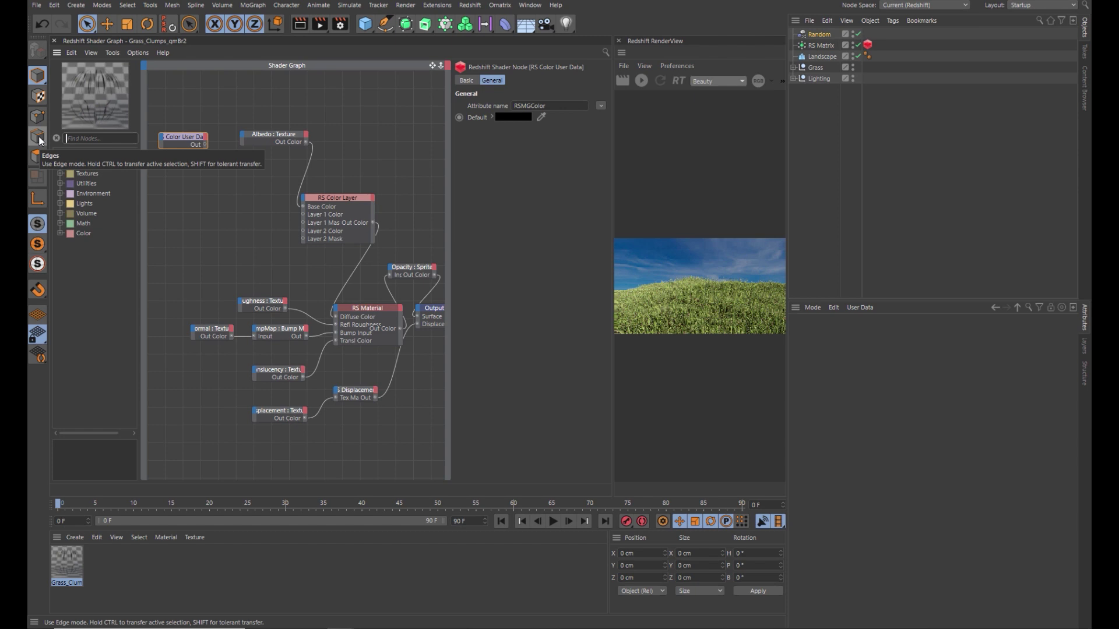
text(color to)
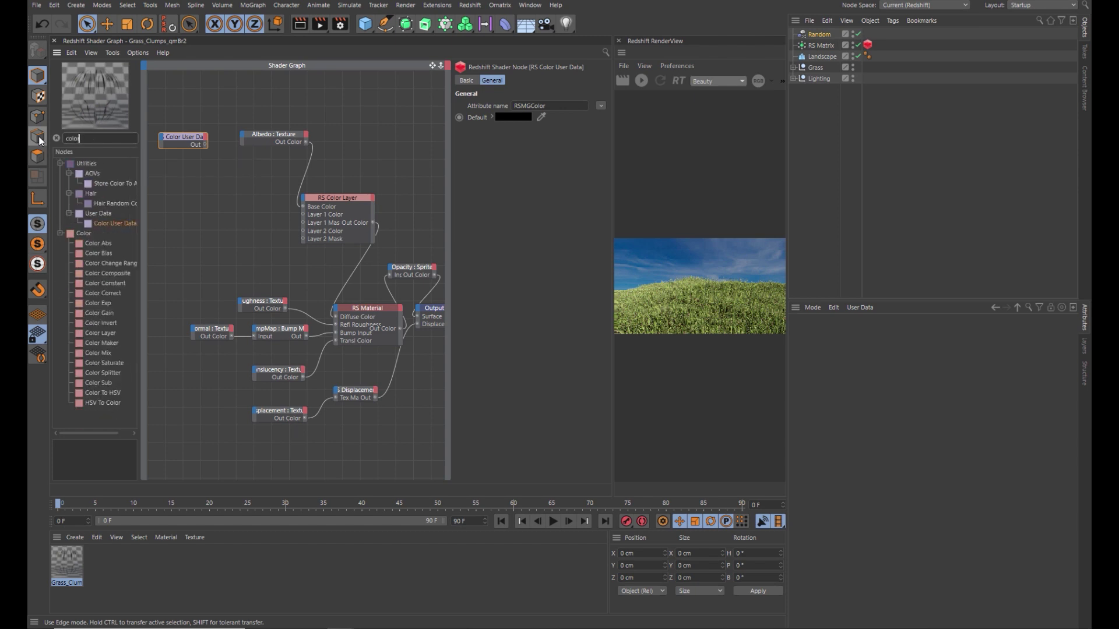
text( hsv)
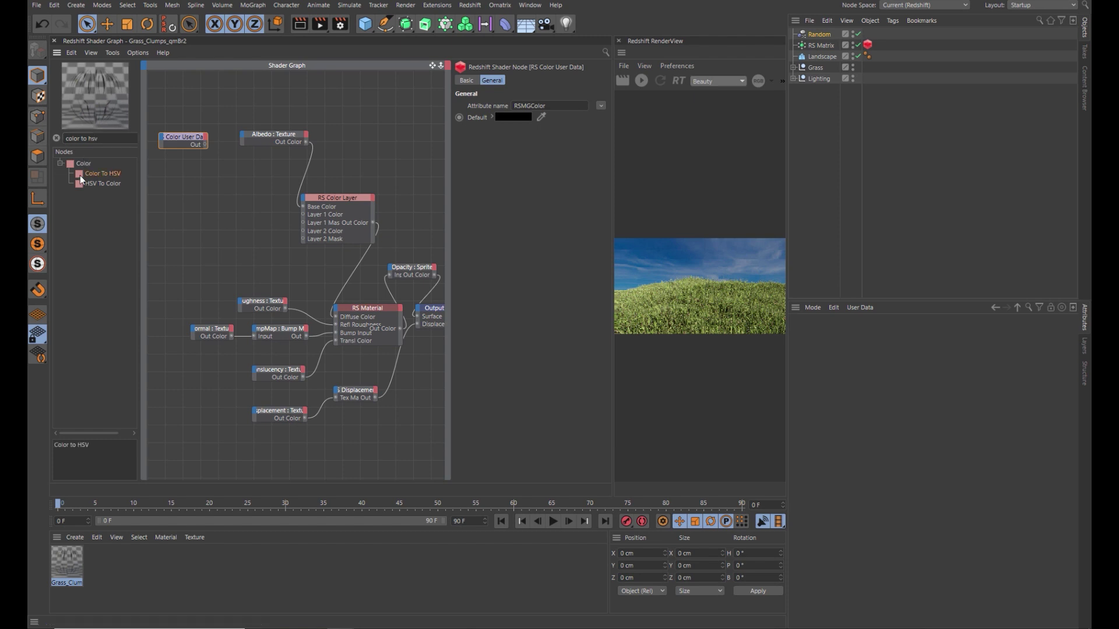
drag(80, 174, 185, 188)
- Connect the Color User Data node's Out to the Color To HSV node's Input
alt+middle_drag(225, 184, 282, 240)
alt+right_drag(225, 184, 283, 183)
alt+middle_drag(225, 183, 278, 190)
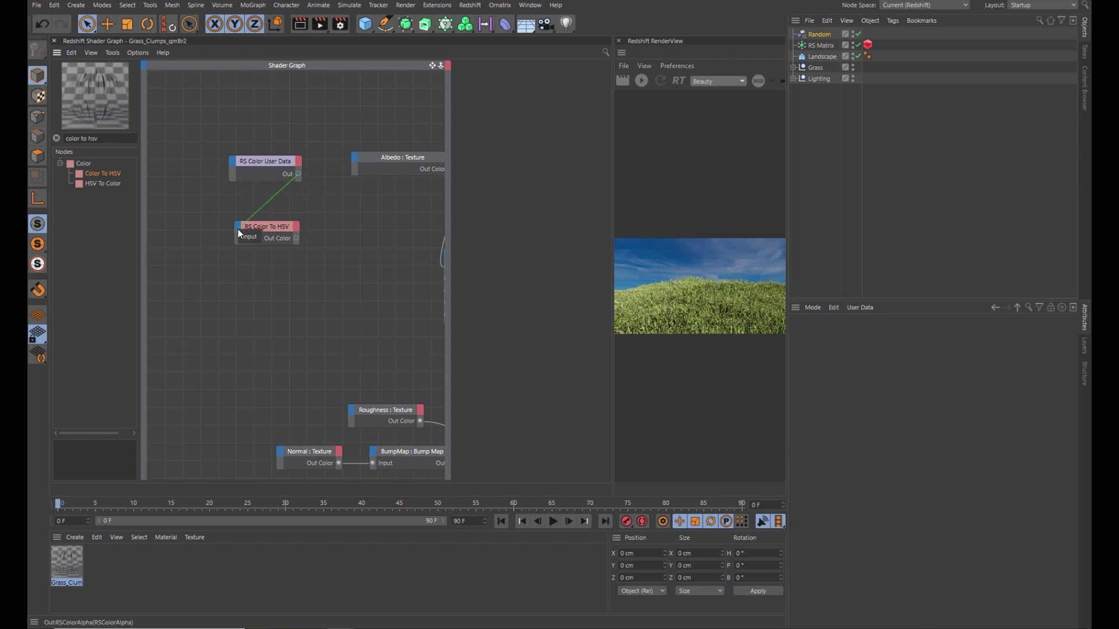
drag(250, 237, 248, 240)
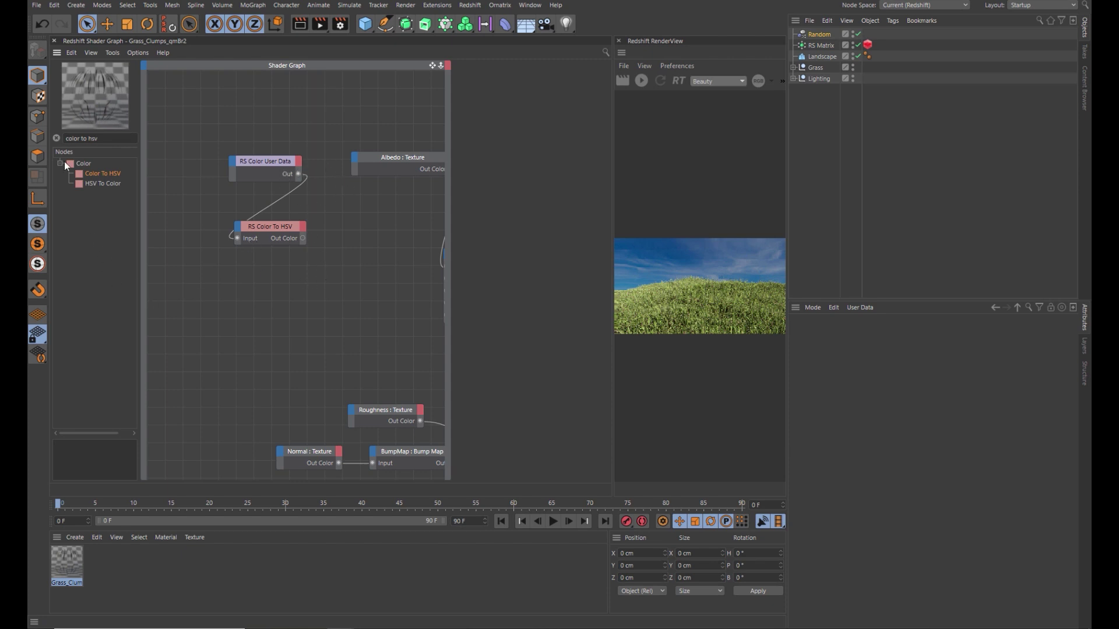
- Add a Vector To Scalars node below the Color To HSV node and connect Color To HSV's Out Color to its Input
double_click(85, 139)
text(v)
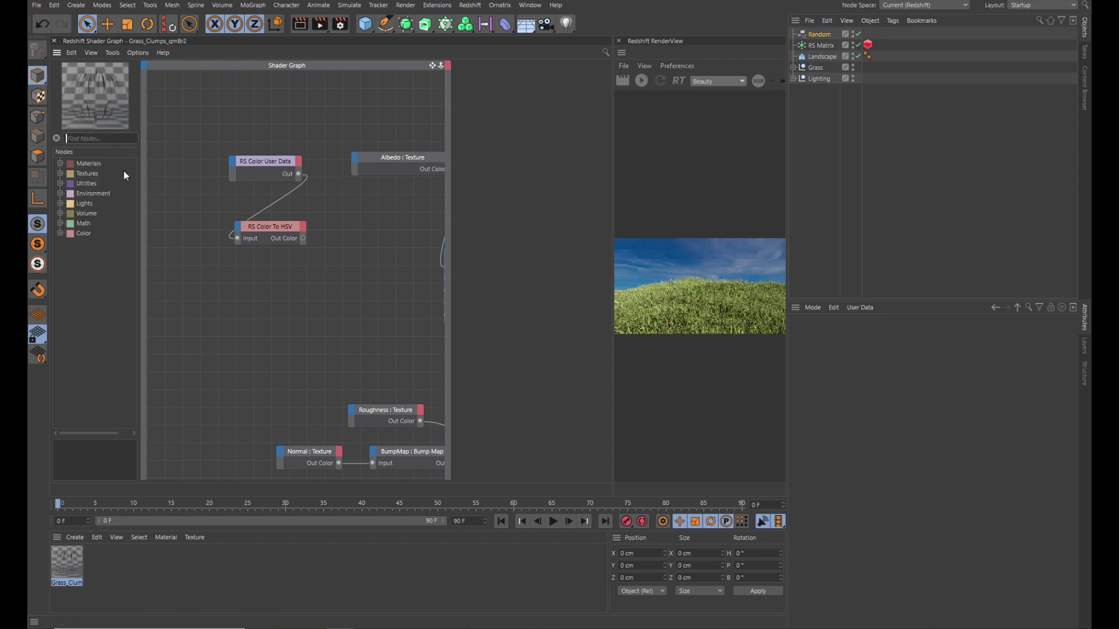
text(ector to)
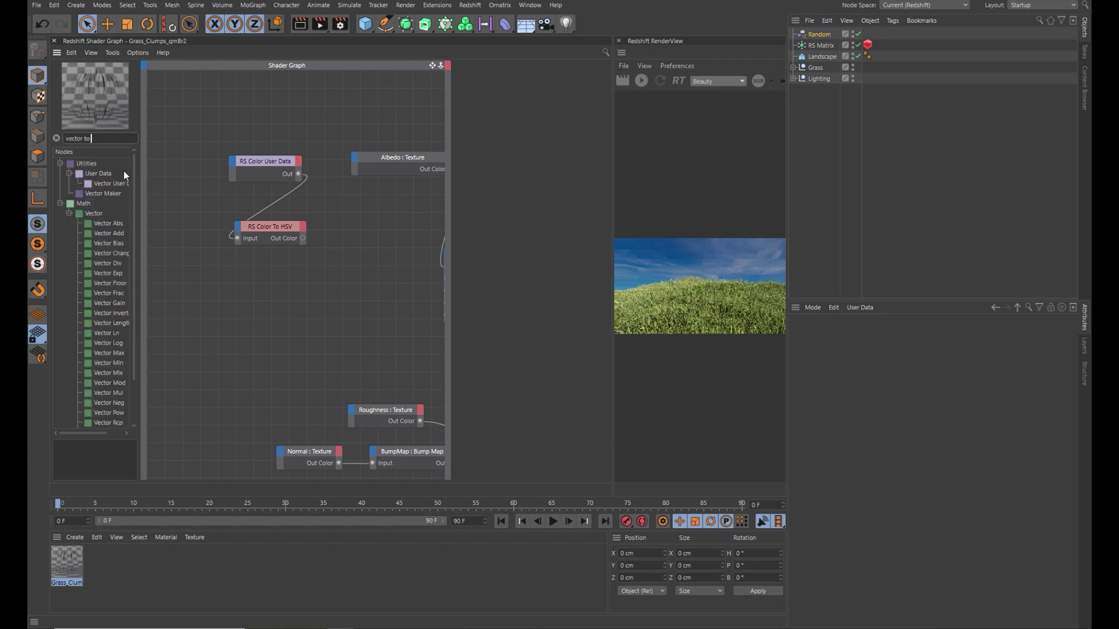
text( scala)
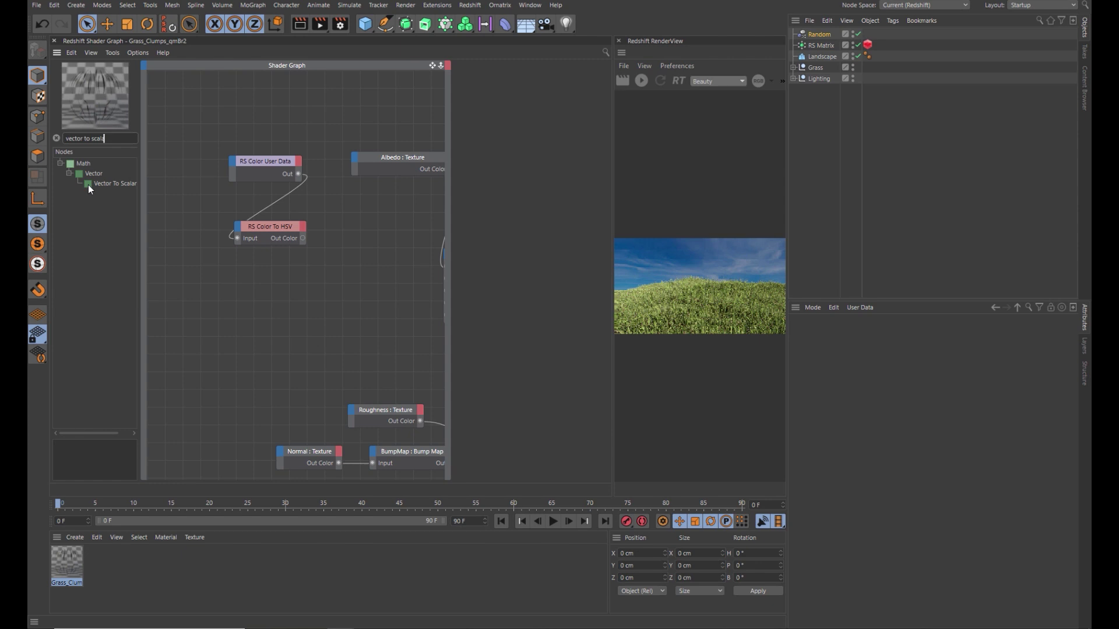
drag(89, 186, 283, 295)
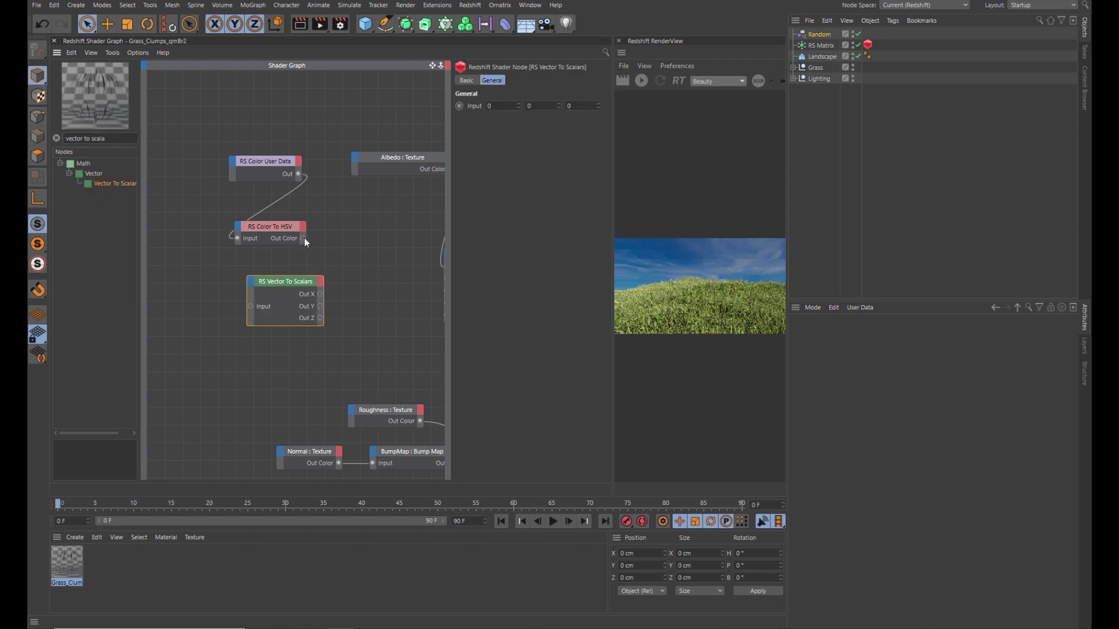
drag(302, 238, 250, 308)
- Add a Ramp node below the Vector To Scalars node and connect Out X to the Ramp's Input
text(ramp)
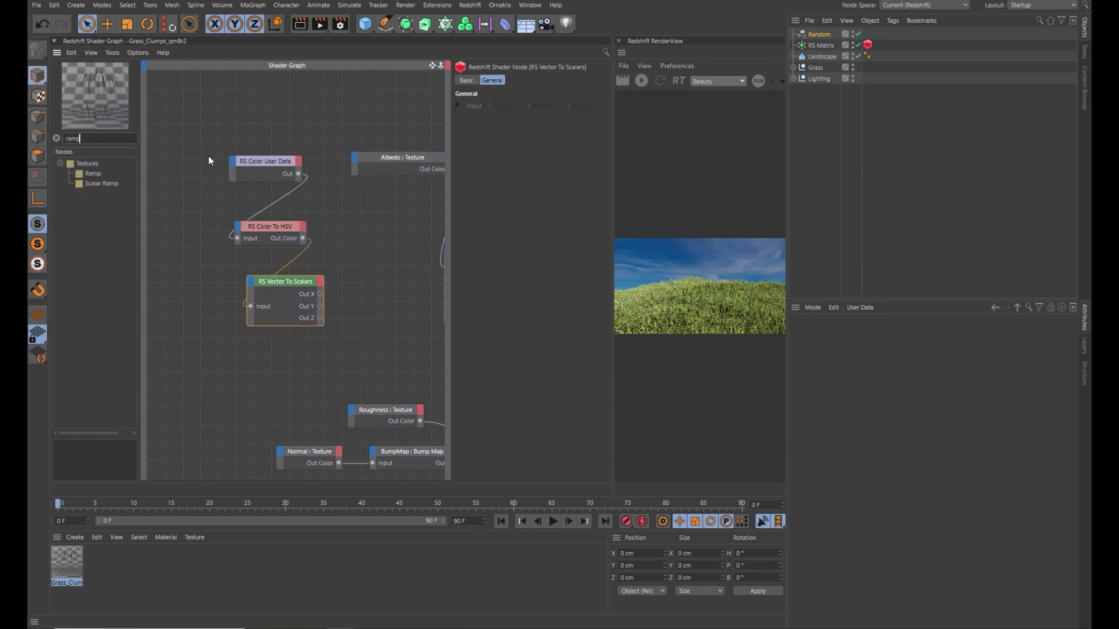
drag(82, 174, 285, 360)
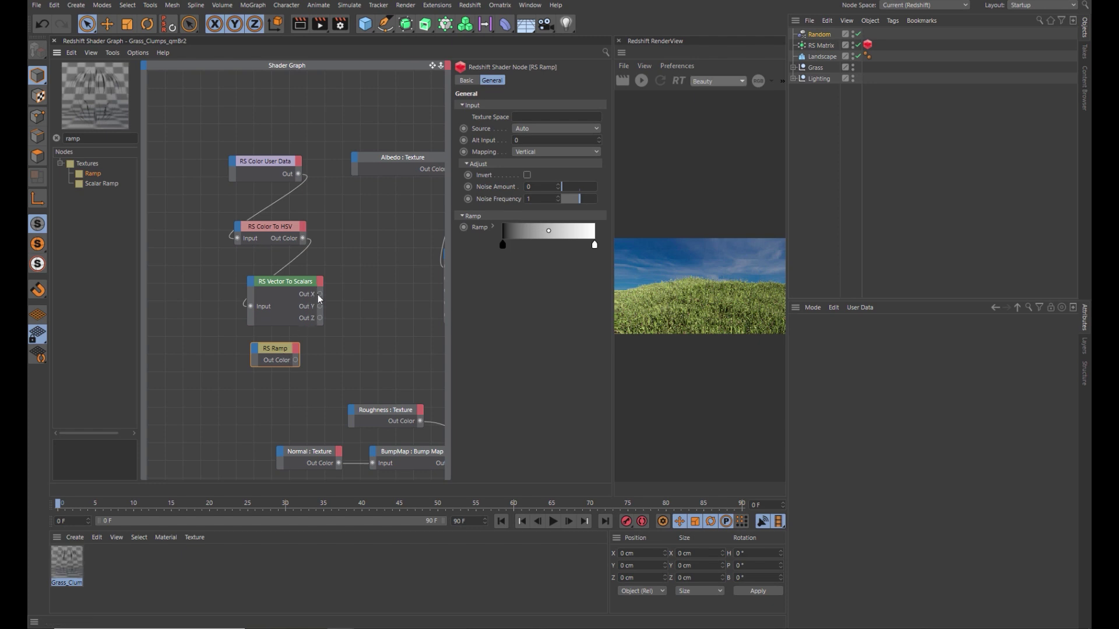
drag(320, 294, 316, 356)
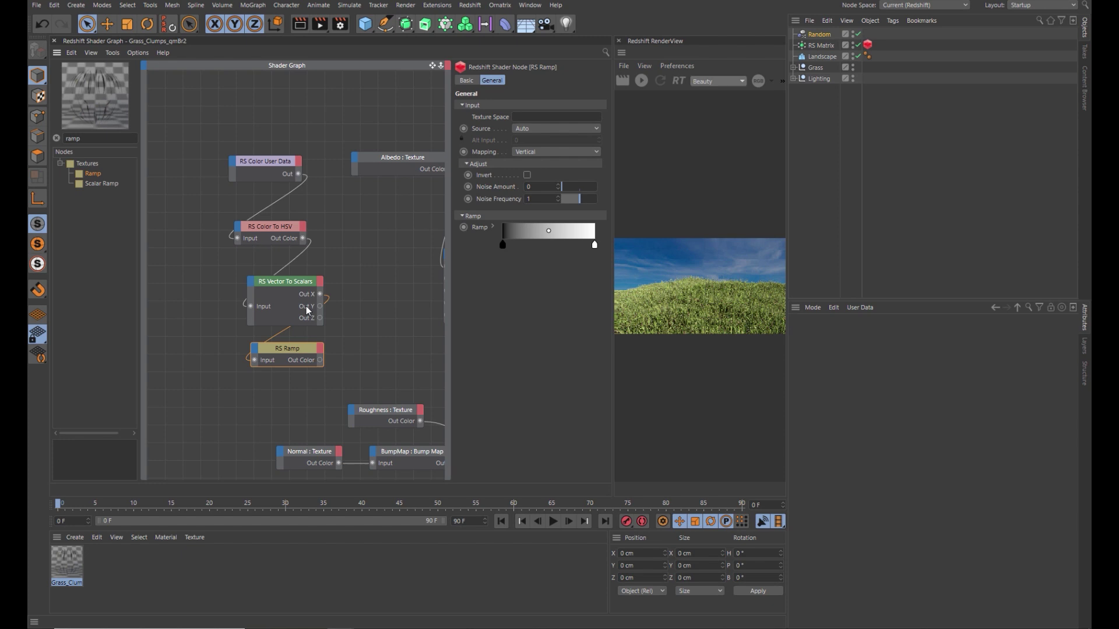
- Connect the Ramp's Out Color to the Color Layer's Layer 1 Color and place the Ramp between Vector To Scalars and Color Layer
middle_drag(424, 184, 336, 191)
drag(232, 367, 359, 286)
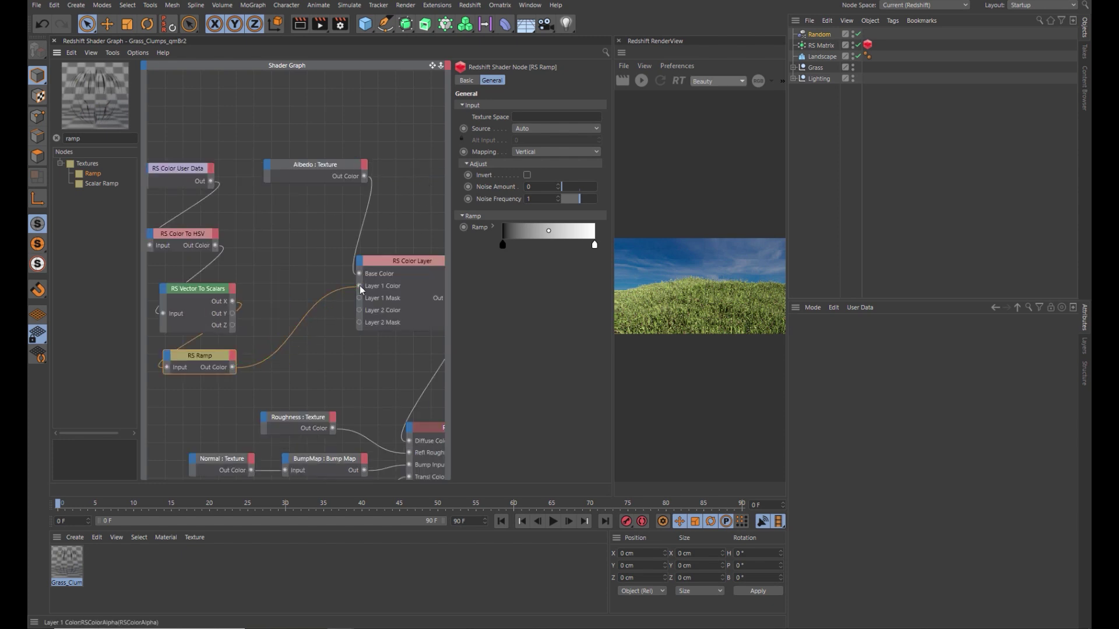
drag(194, 354, 299, 361)
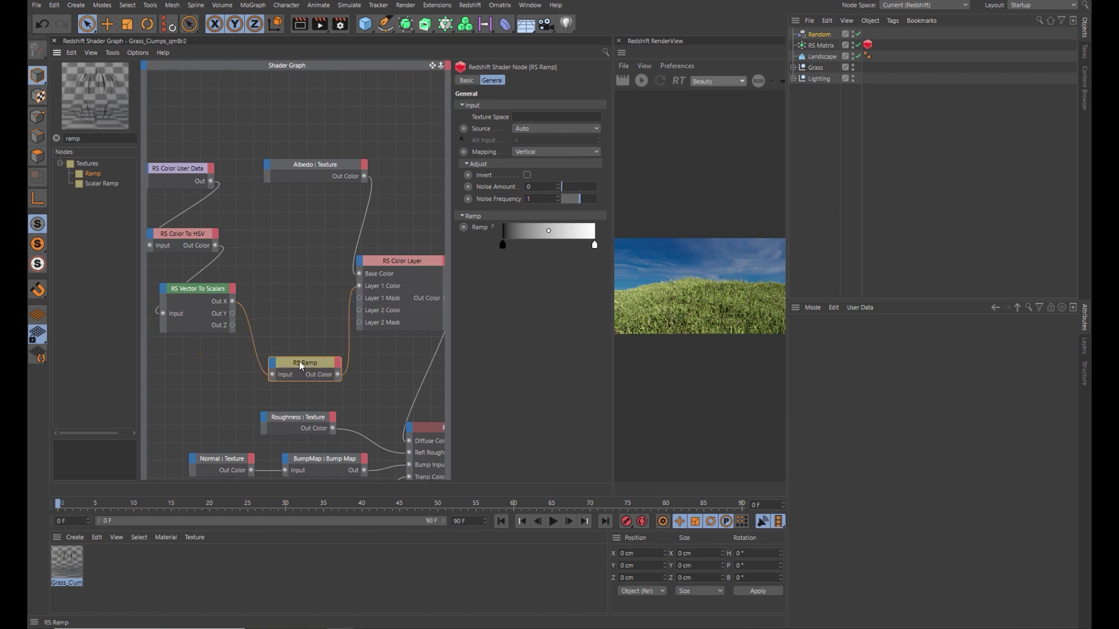
middle_drag(324, 354, 225, 297)
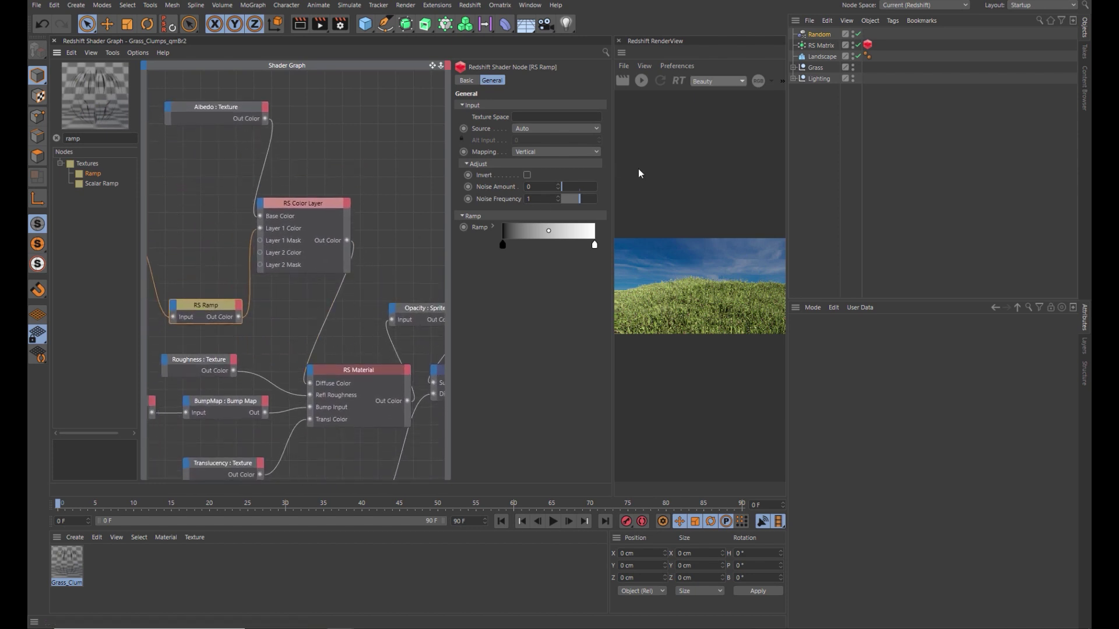
- Enlarge the Redshift RenderView beside the shader graph and start the interactive render
drag(612, 165, 438, 167)
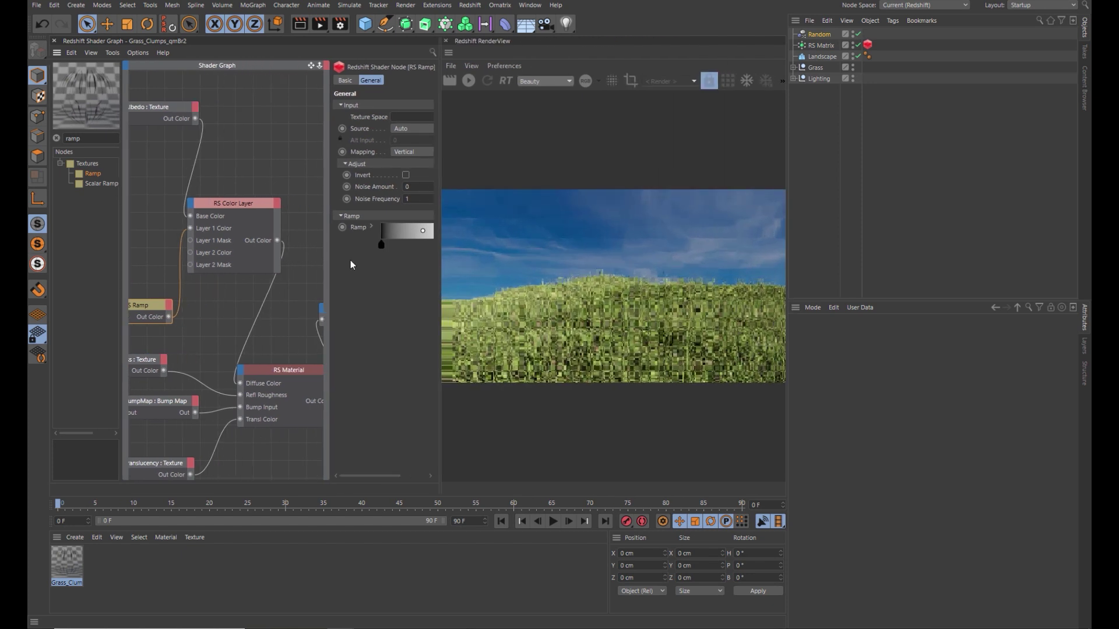
drag(787, 229, 935, 229)
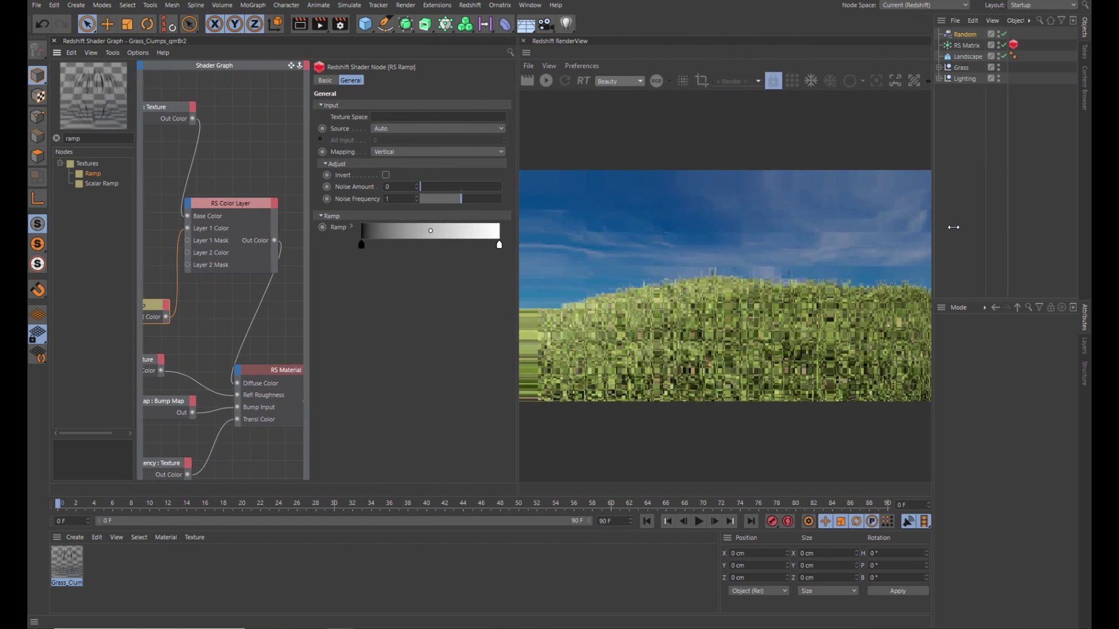
drag(518, 245, 611, 237)
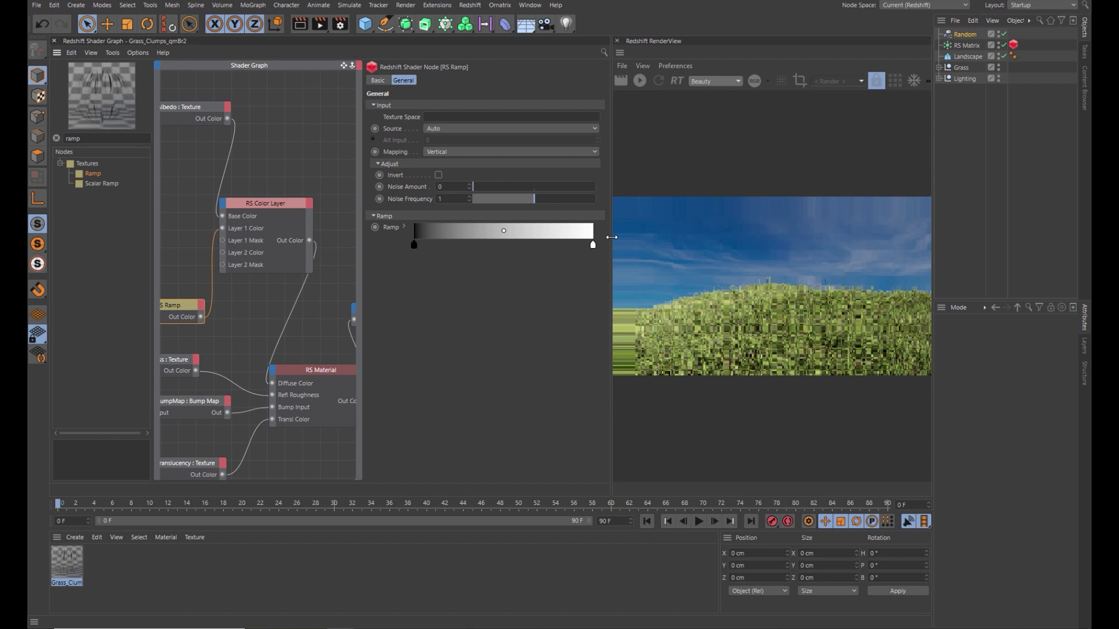
click(639, 81)
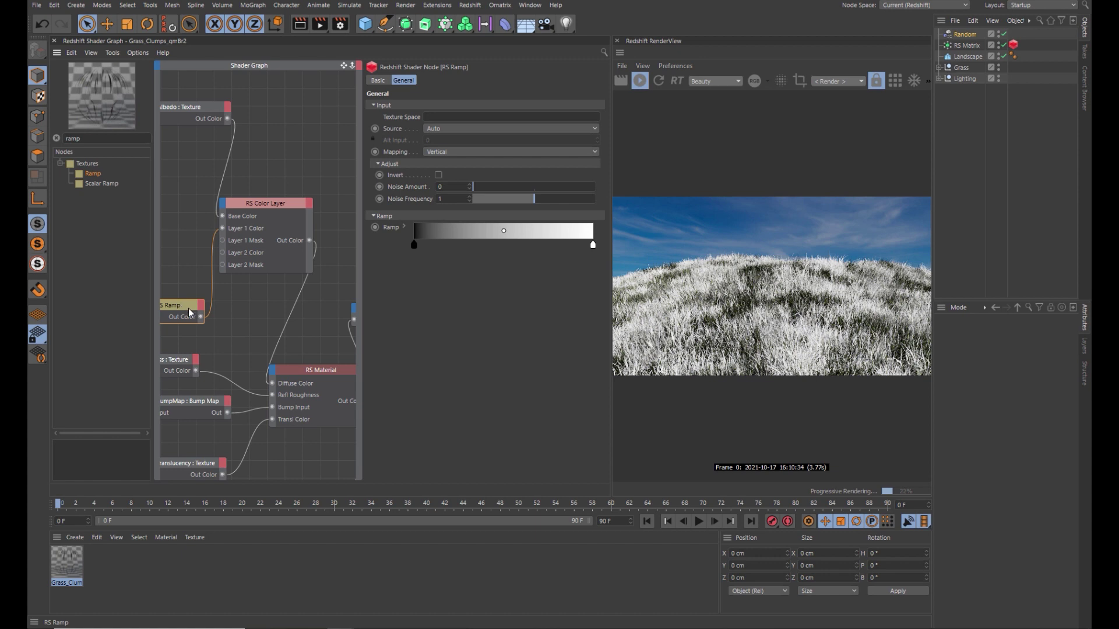
- Load the Full Colors gradient preset into the Ramp node
middle_drag(187, 309, 227, 312)
click(404, 227)
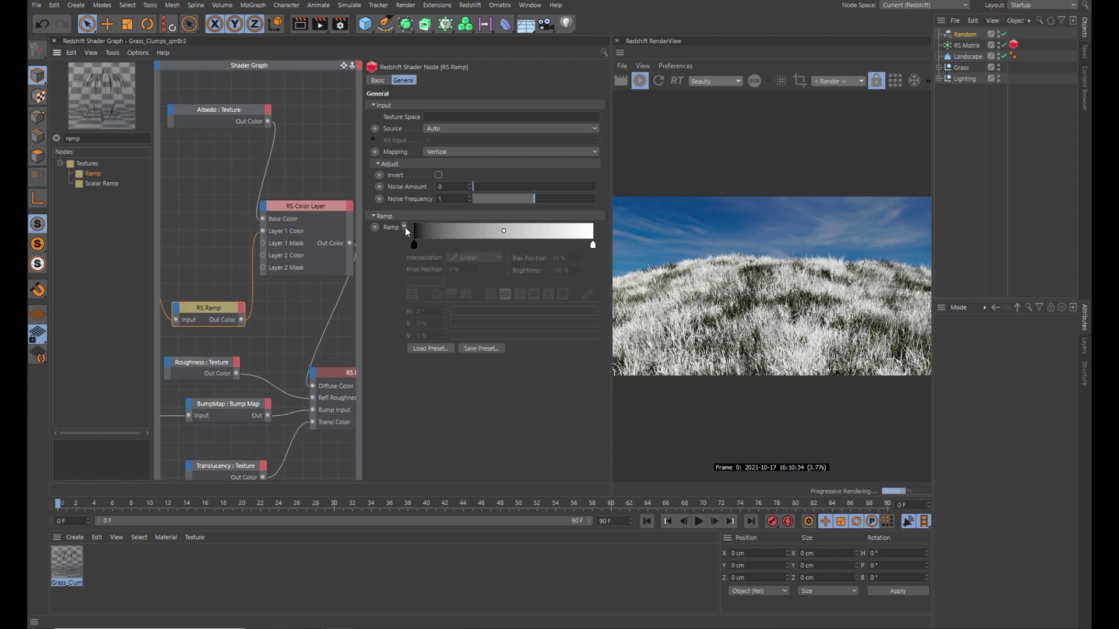
click(428, 348)
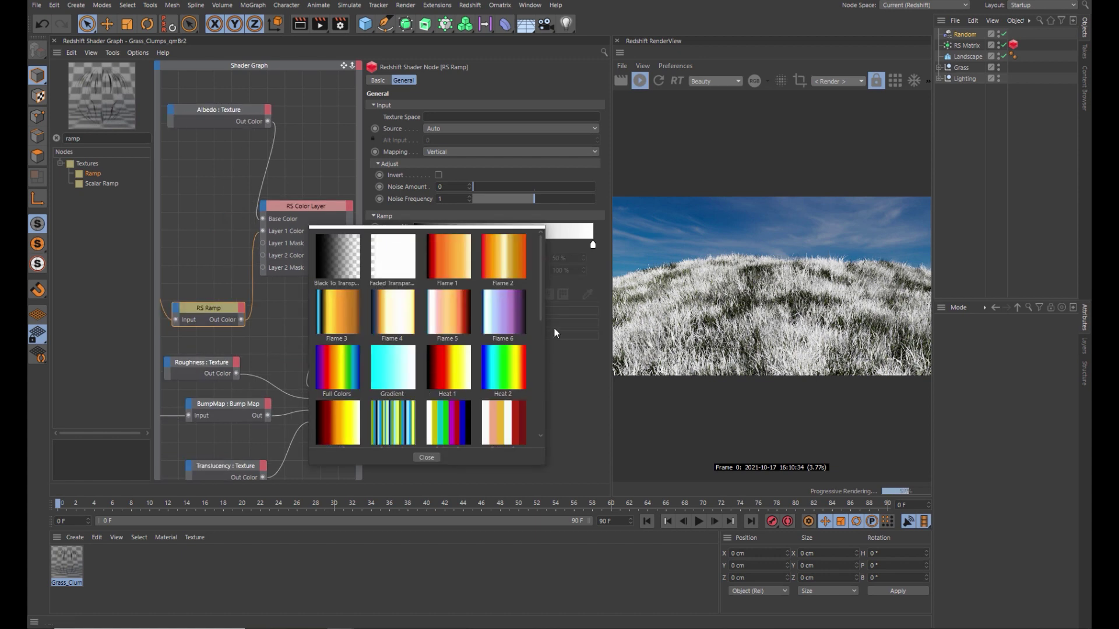
double_click(346, 373)
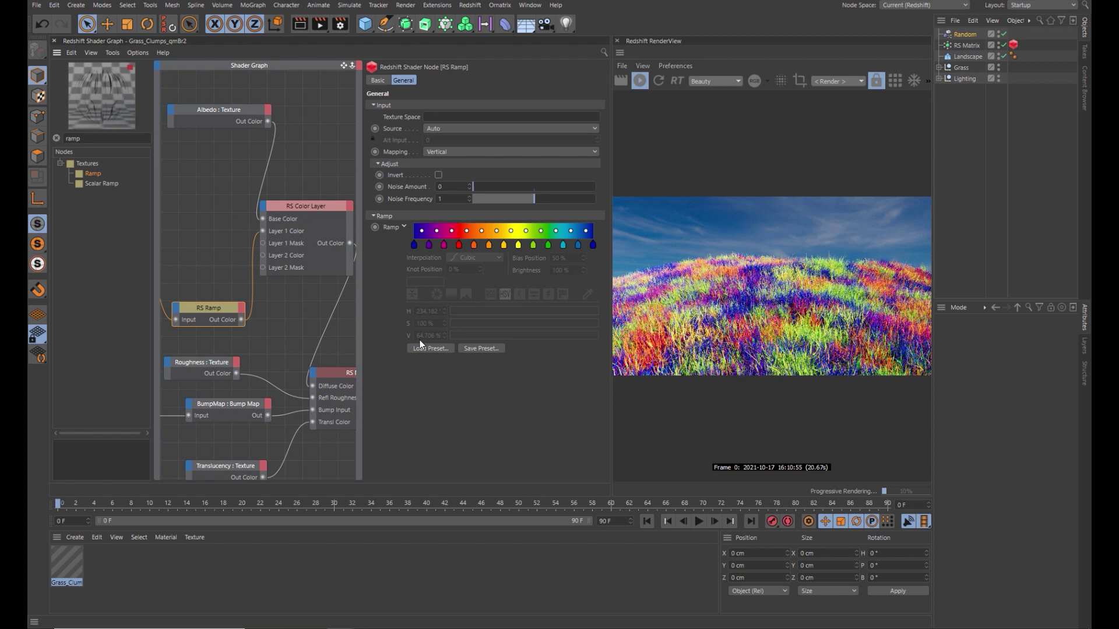
- Set the Layer 1 Mask of the Color Layer node to 0.5
click(312, 220)
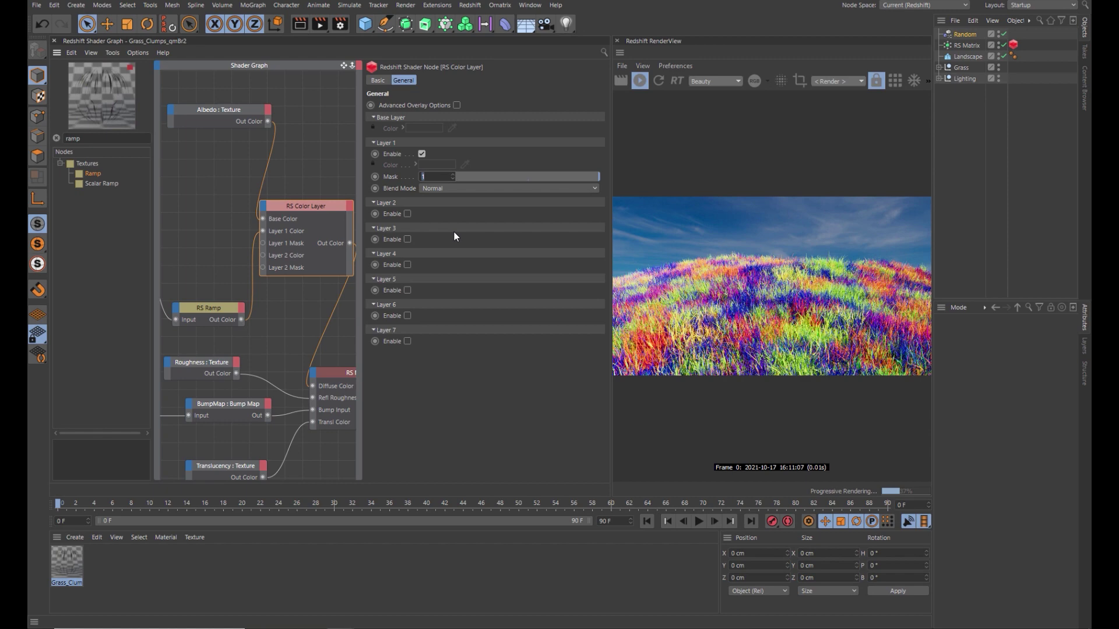
text(0.5)
key(Return)
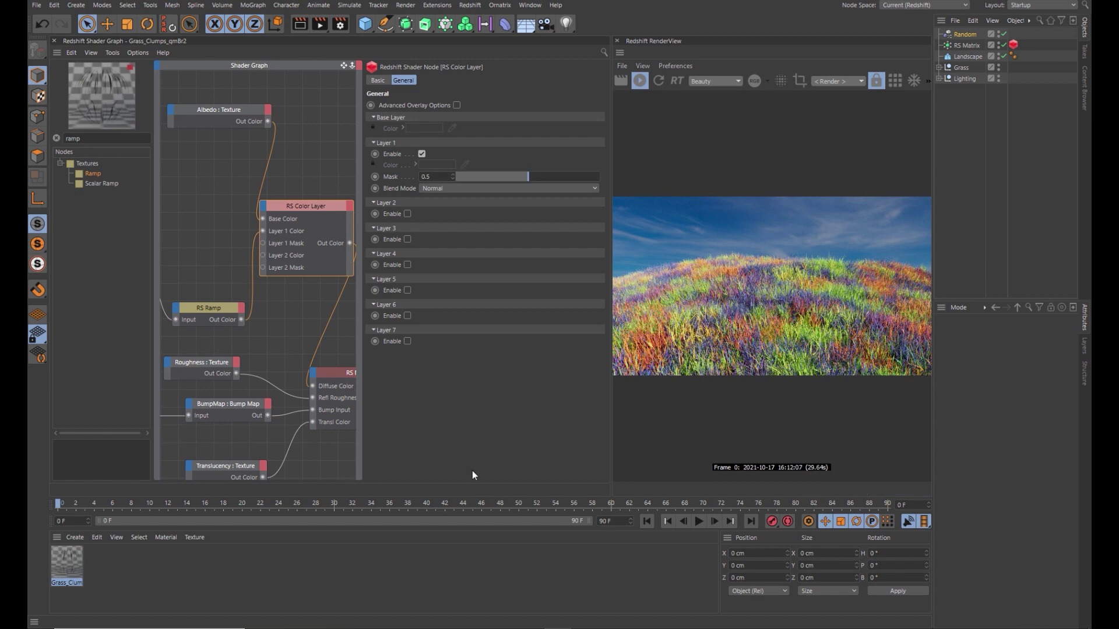
- Switch to the browser to look over grass paddock reference images, and view the saved For_Adobe_Color grass photo
click(211, 310)
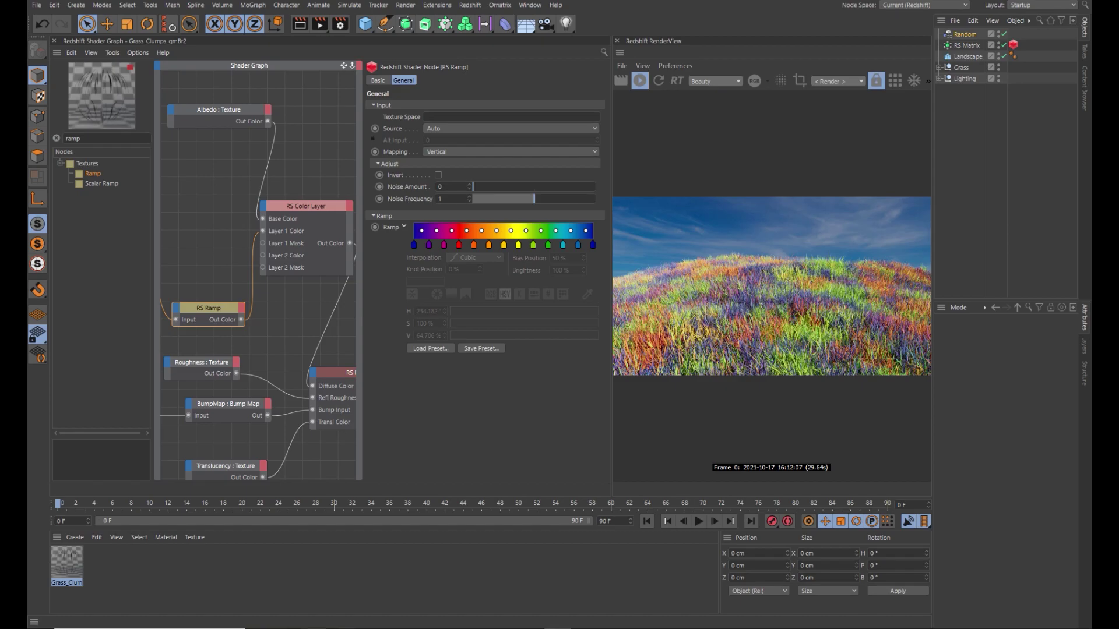
click(323, 628)
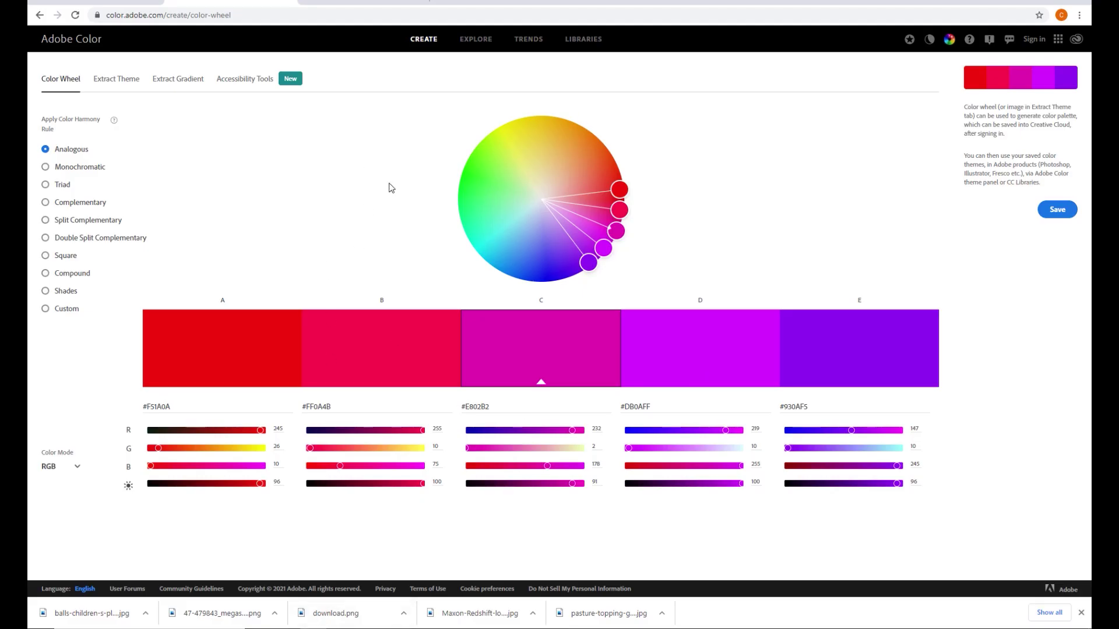
click(352, 1)
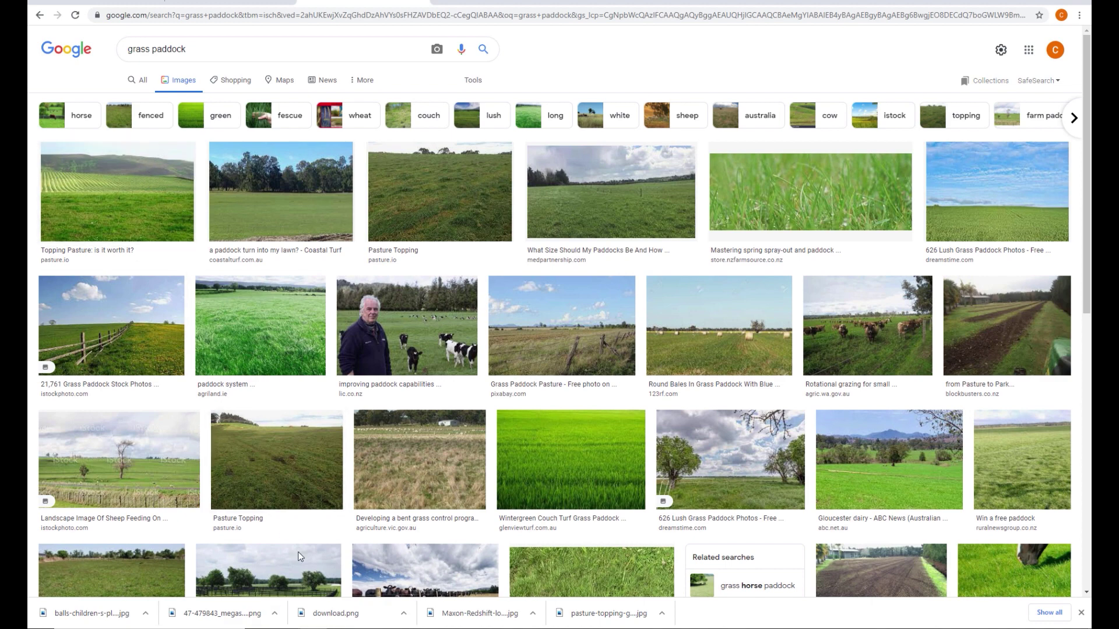
click(286, 626)
double_click(287, 143)
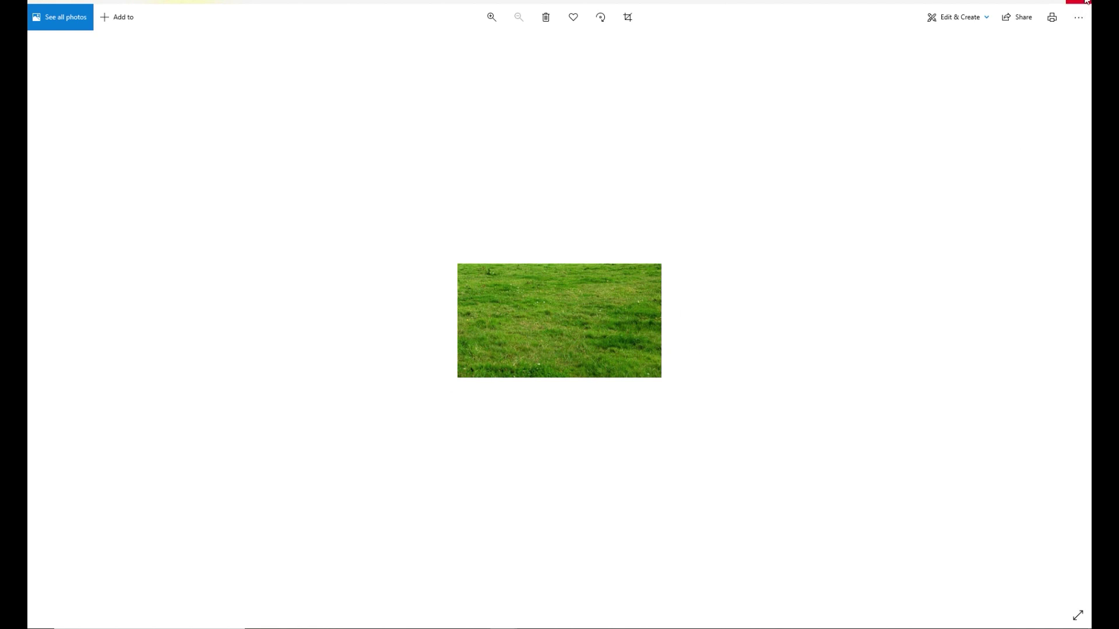
click(1078, 3)
- In Adobe Color, extract a theme from the For_Adobe_Color image and resample the fourth swatch from the grass as #728124
click(342, 627)
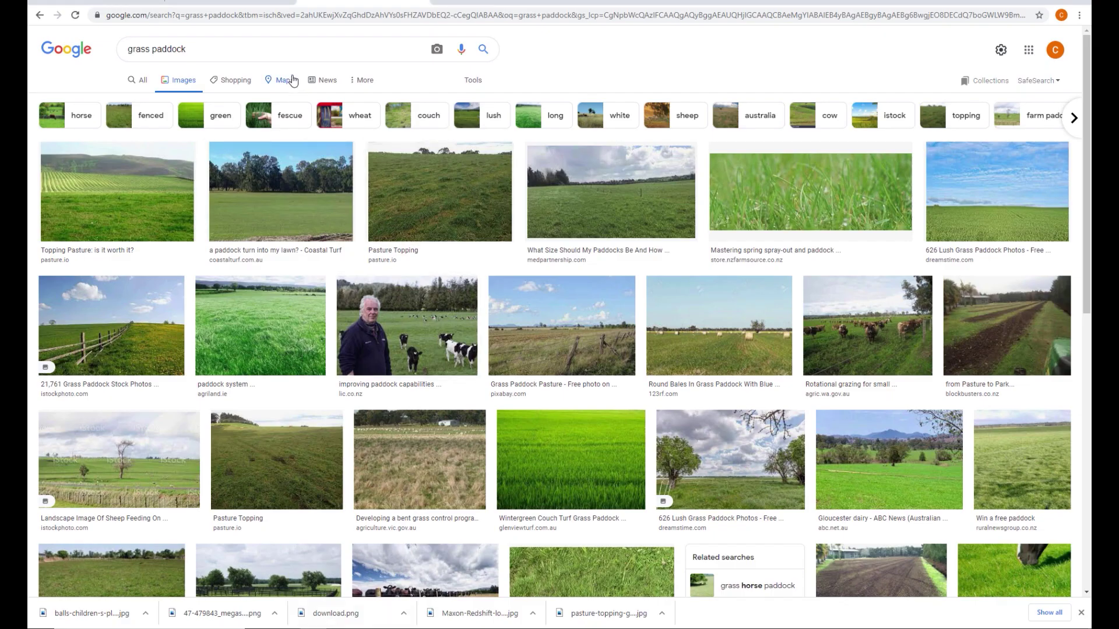
click(107, 4)
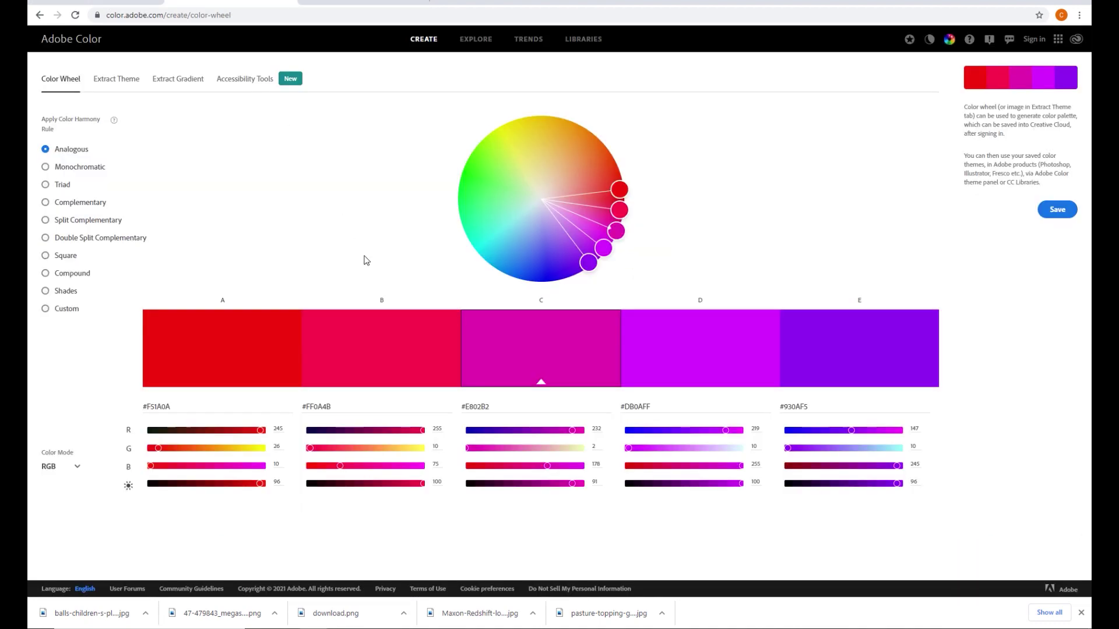
click(110, 83)
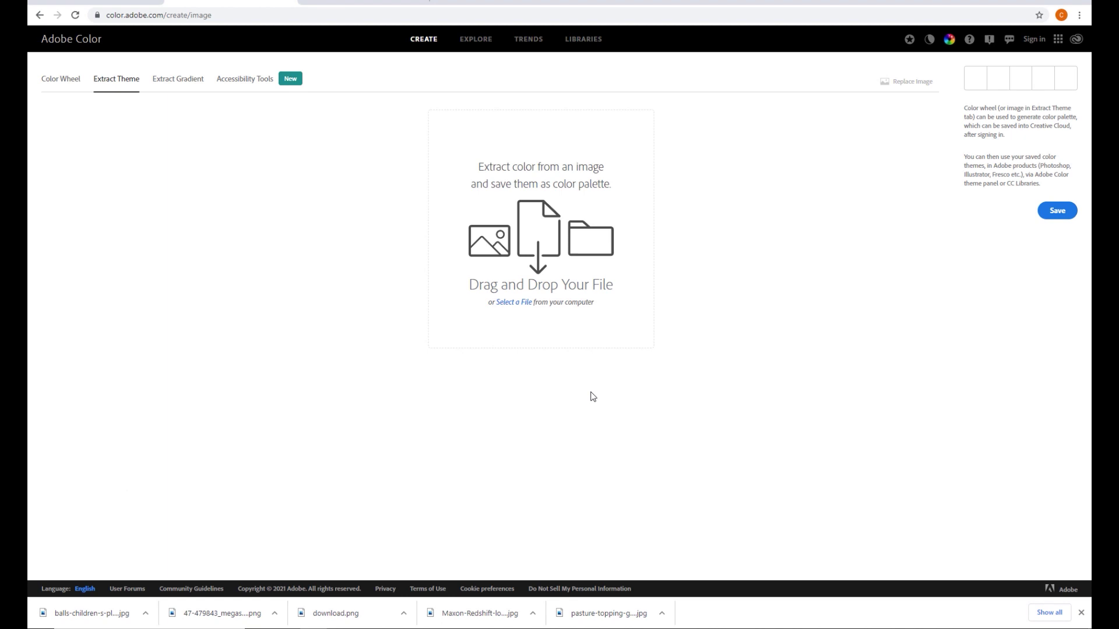
key(alt+Tab)
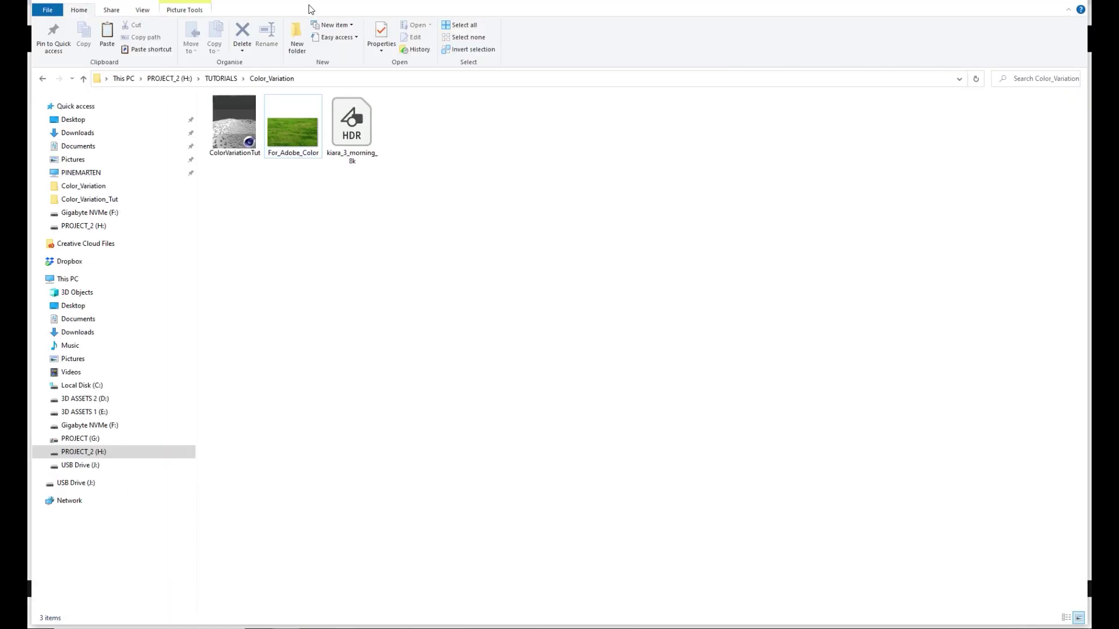
drag(312, 1, 591, 224)
drag(573, 359, 549, 194)
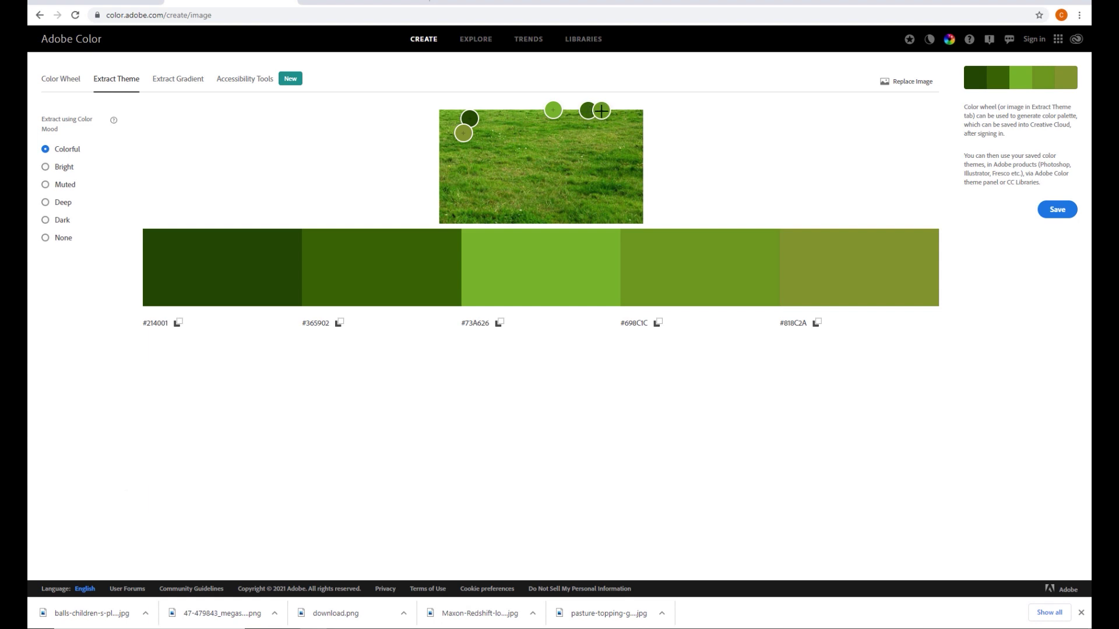
drag(595, 112, 513, 175)
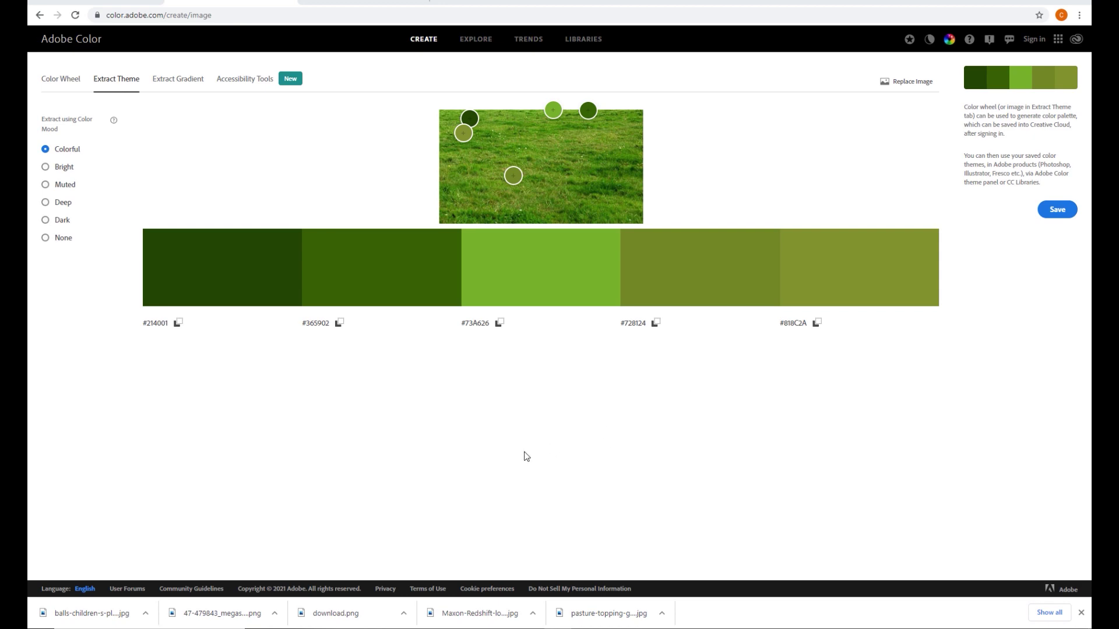
- Arrange the Adobe Color browser window side by side with Cinema 4D and dismiss the site's navigation menu
drag(699, 2, 1090, 110)
click(165, 131)
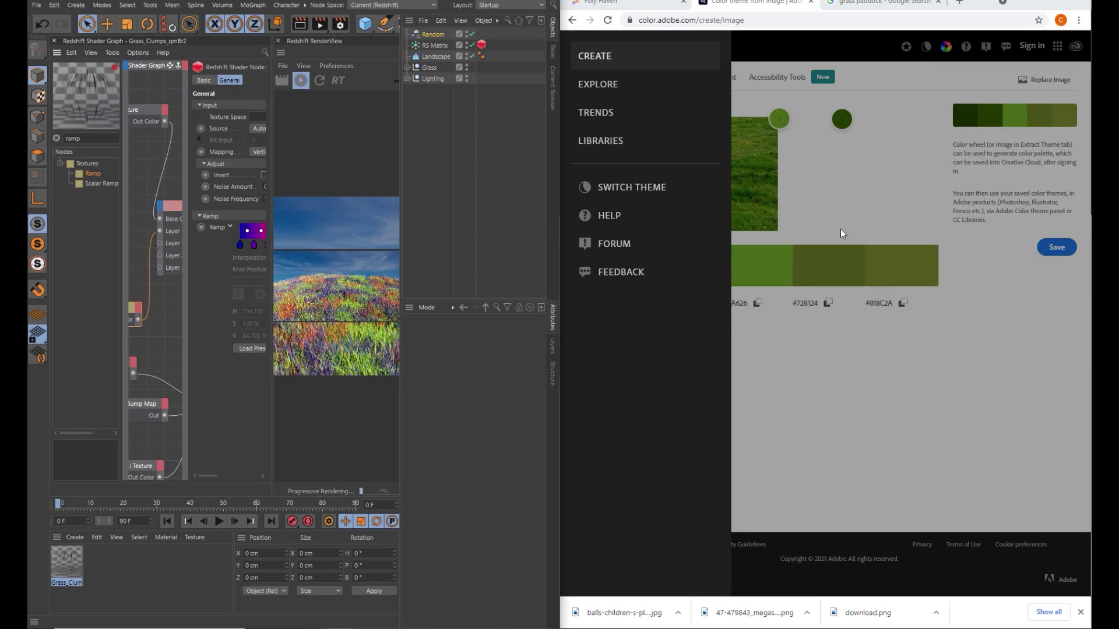
click(799, 400)
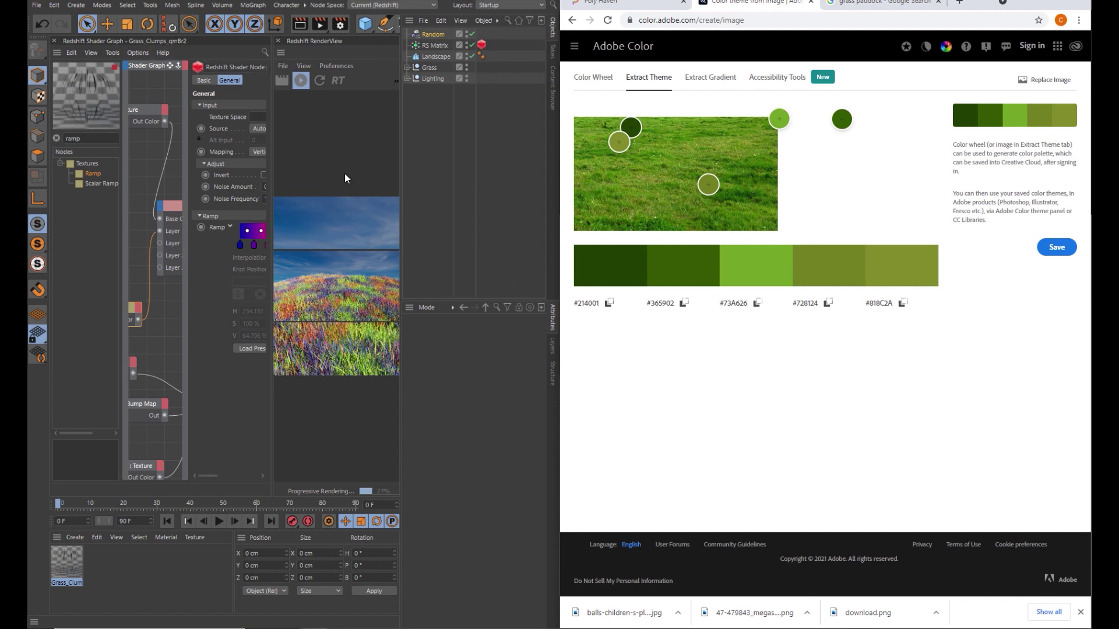
- Stop the interactive render, close the RenderView and widen the Ramp node's settings to show the whole gradient
click(301, 80)
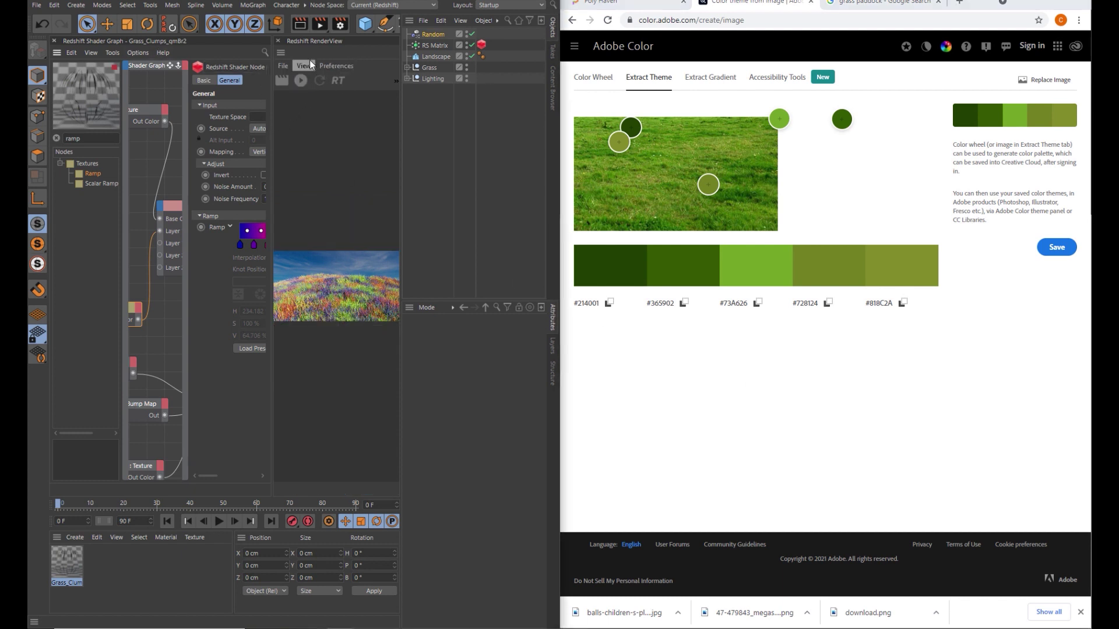
click(278, 41)
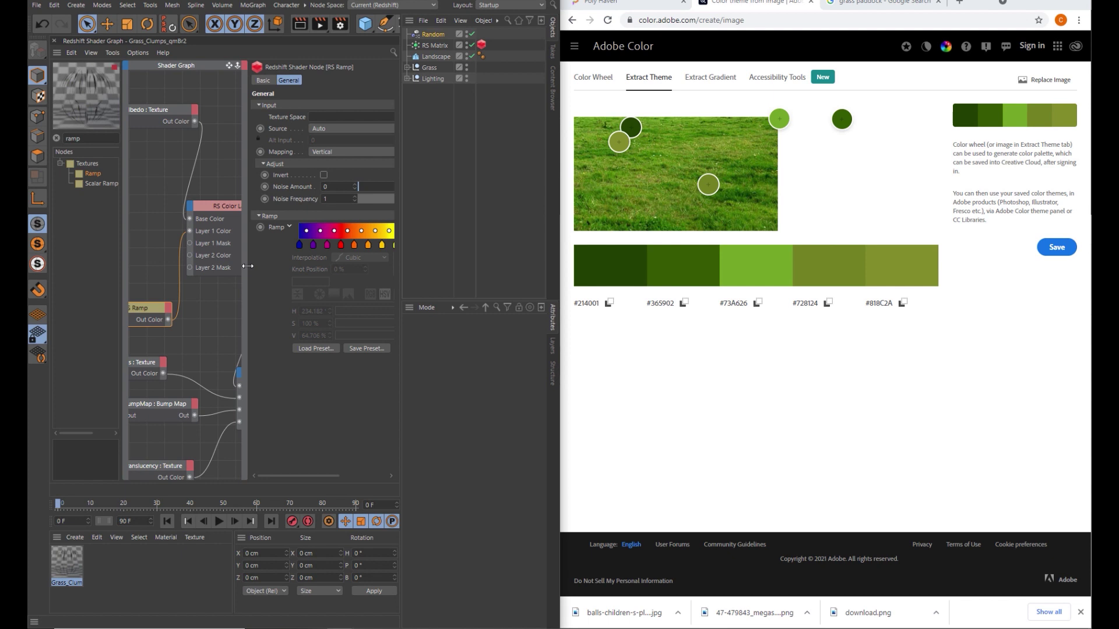
drag(248, 265, 146, 262)
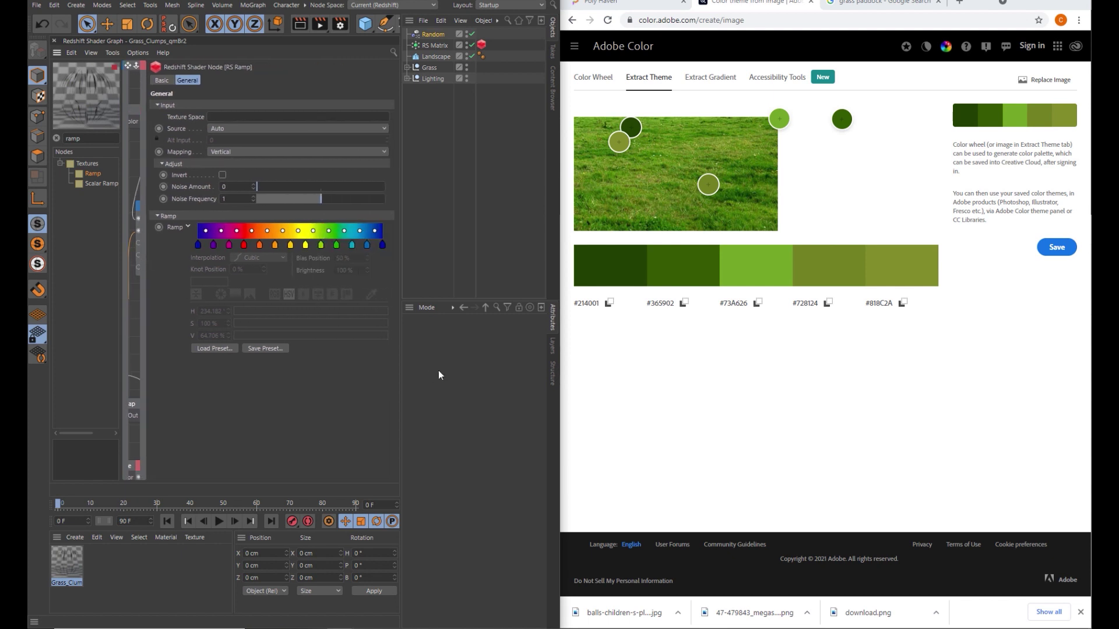
- Delete every second knot from the Ramp gradient, keeping seven evenly spaced knots
click(211, 245)
key(Delete)
click(244, 246)
key(Delete)
click(275, 244)
key(Delete)
click(306, 245)
key(Delete)
key(Delete)
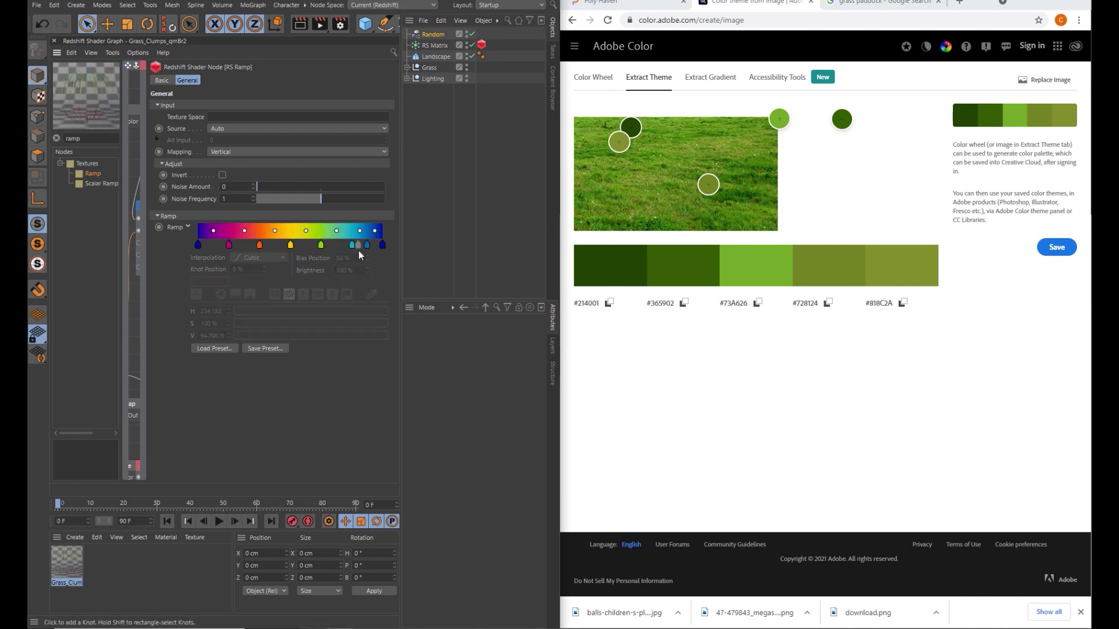
click(368, 245)
key(Delete)
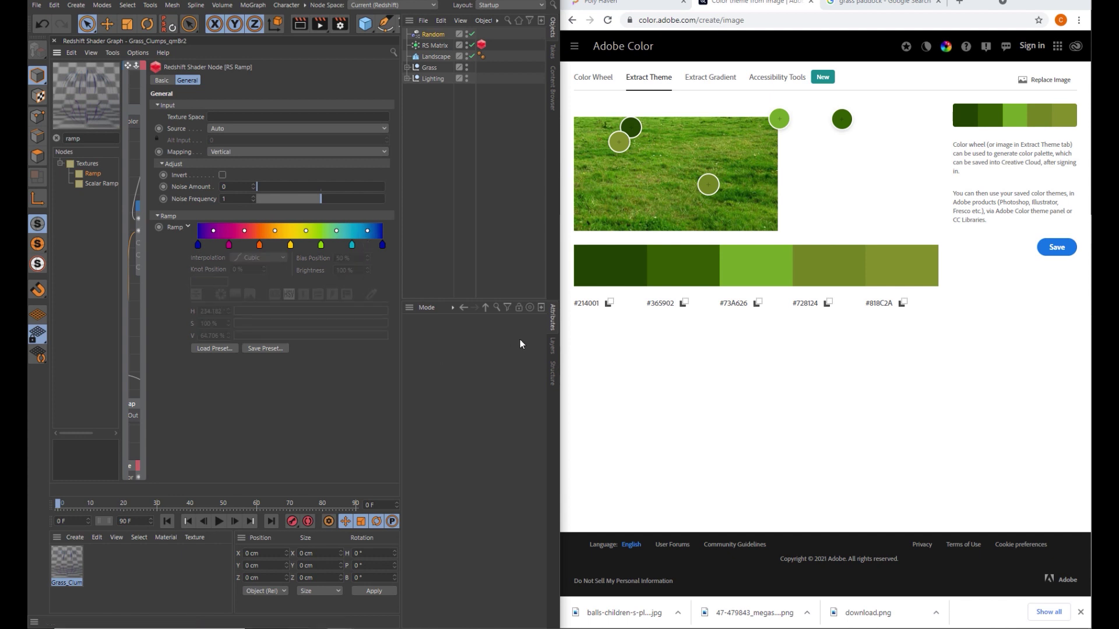
- Copy the first Adobe Color swatch #214001 and apply it as the hexadecimal colour of the ramp's first knot
click(608, 305)
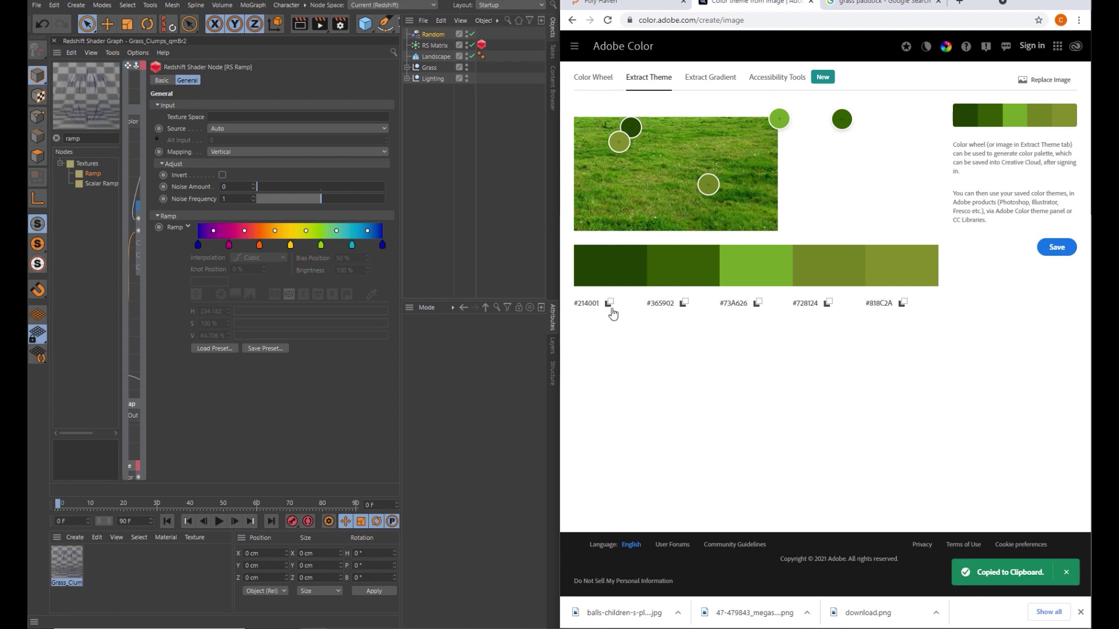
click(198, 245)
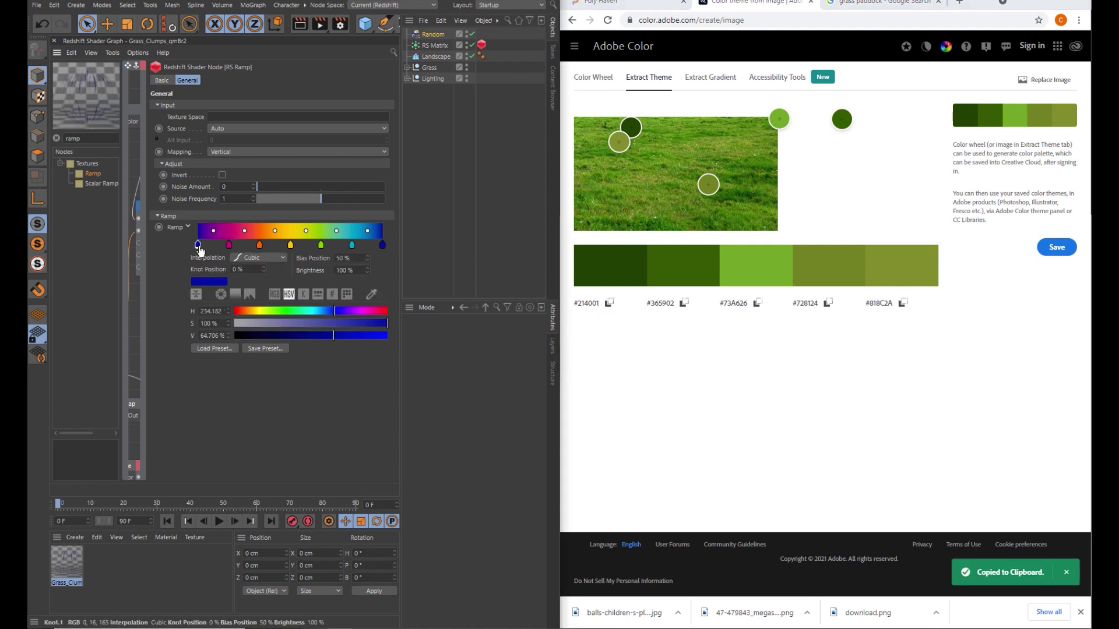
double_click(198, 245)
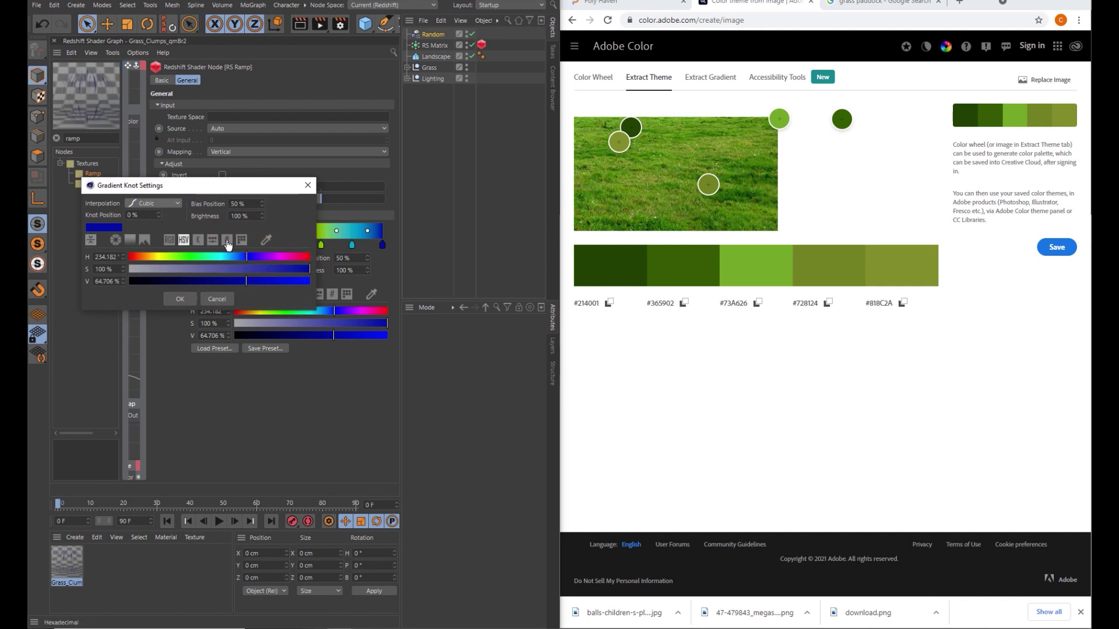
click(228, 241)
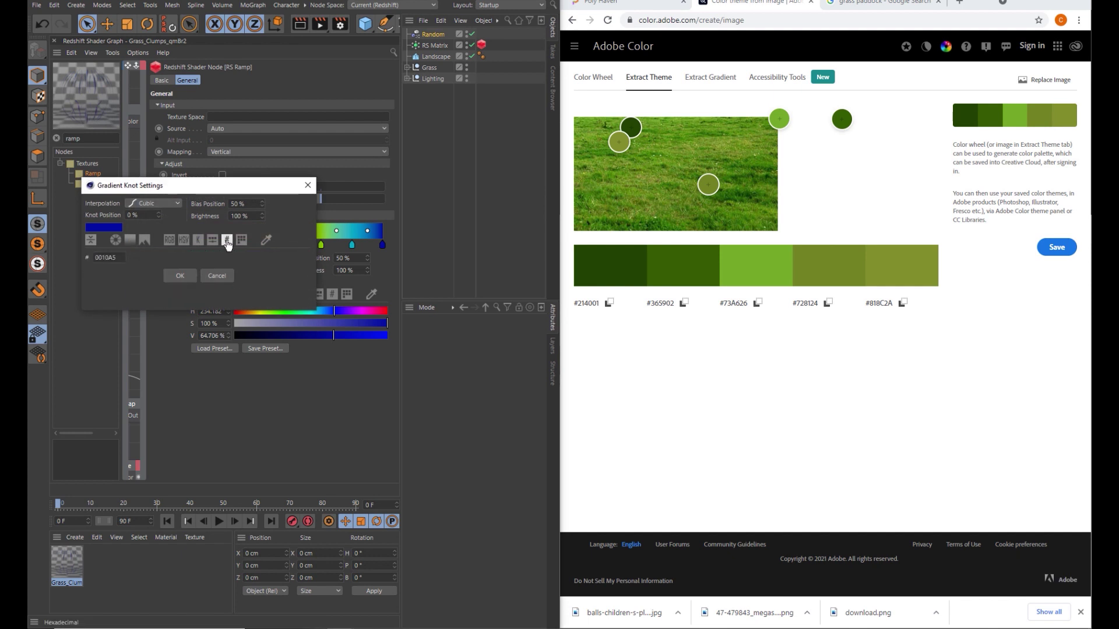
double_click(110, 258)
key(ctrl+v)
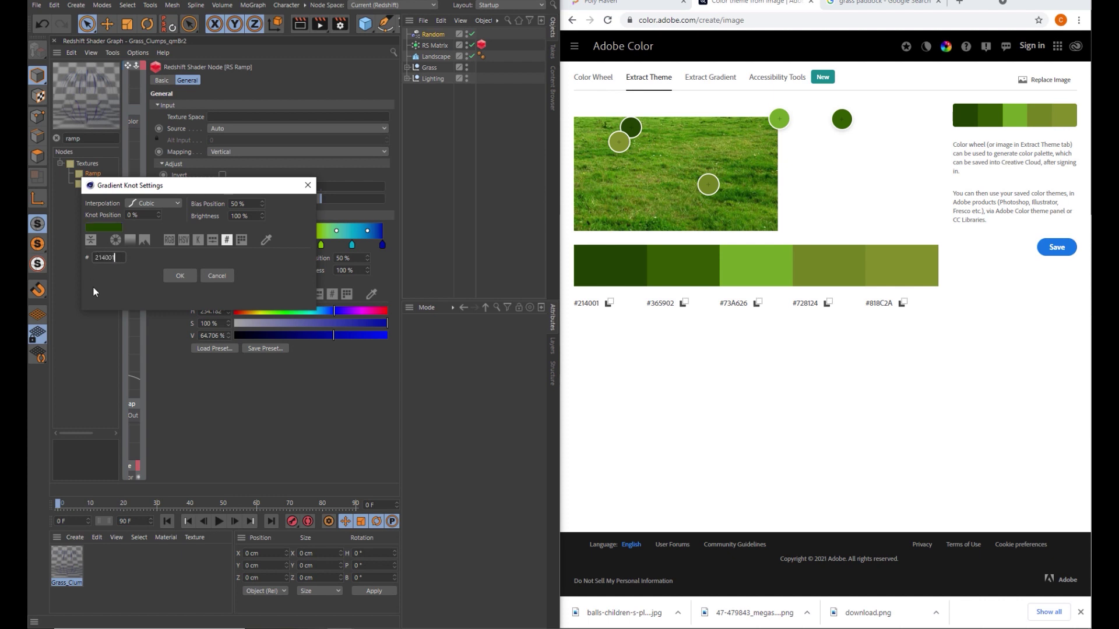
click(179, 276)
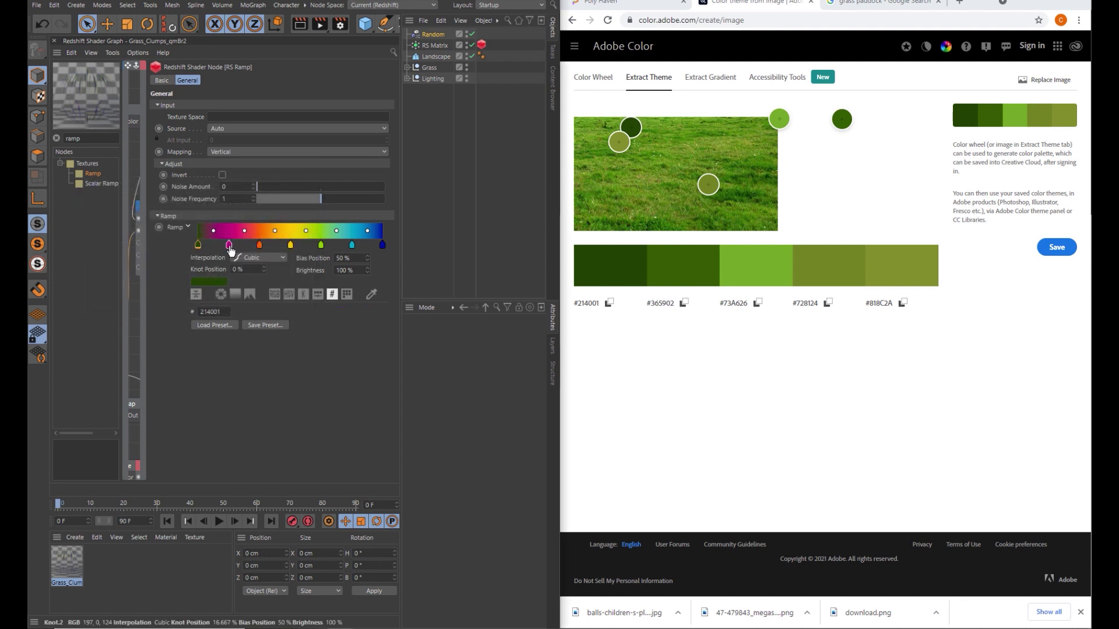
- Copy the next two Adobe Color swatches onto the ramp, setting the second knot to #365902 and the third to #73A626
click(683, 304)
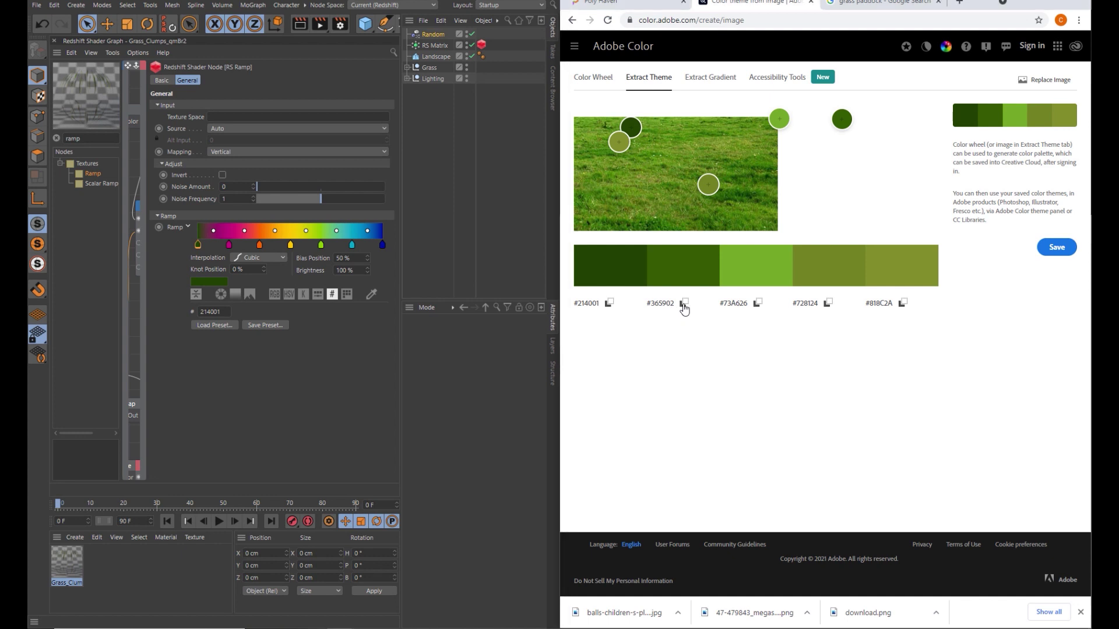
double_click(229, 244)
key(ctrl+v)
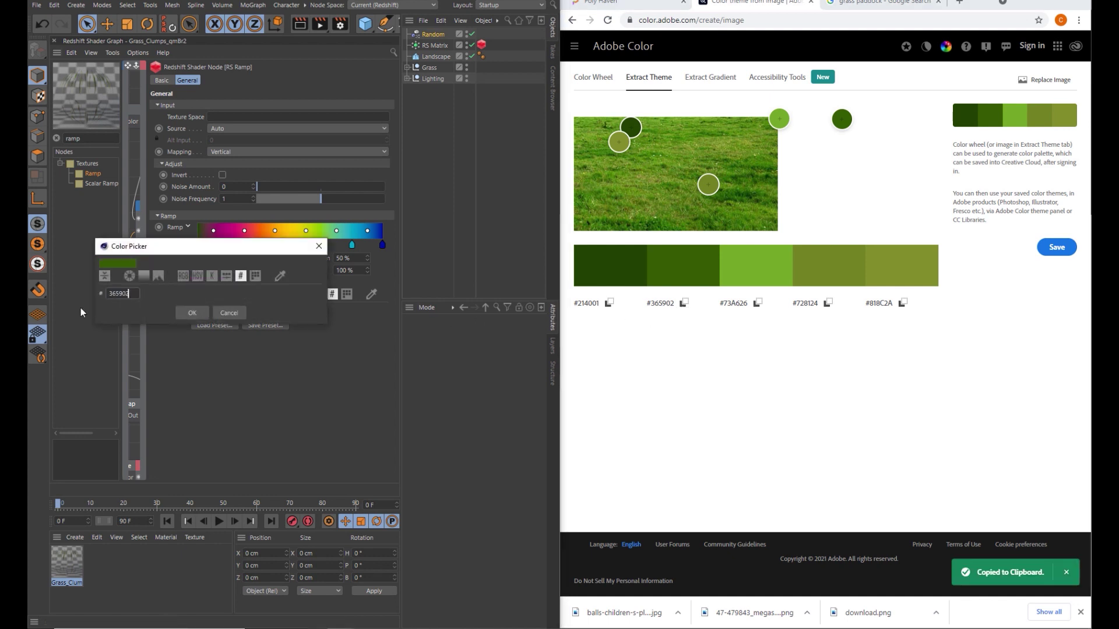
click(192, 312)
click(758, 303)
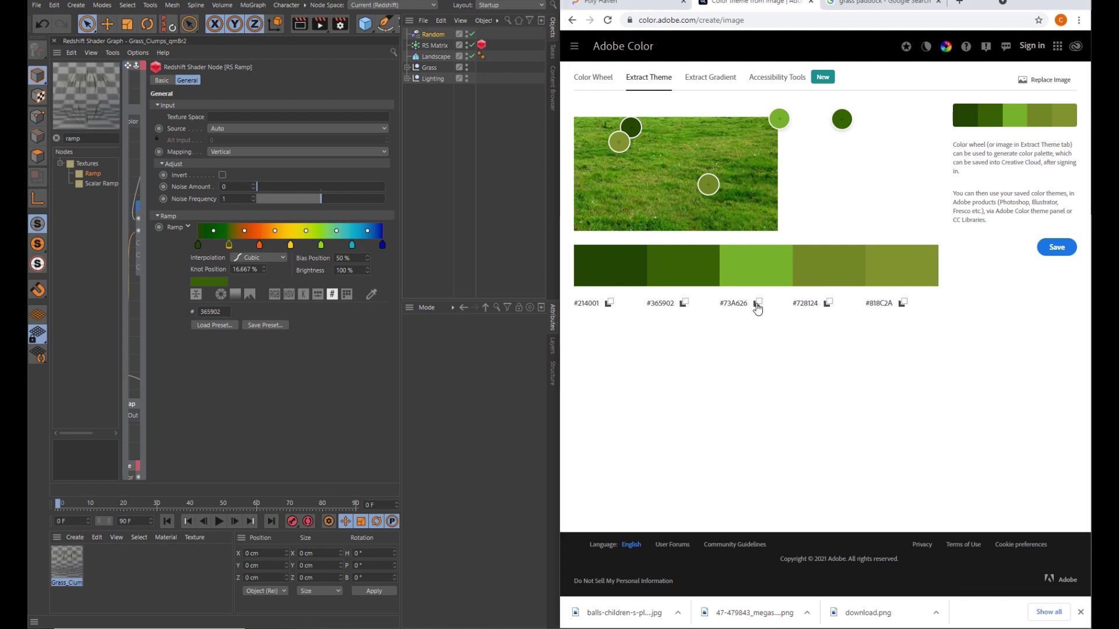
double_click(260, 244)
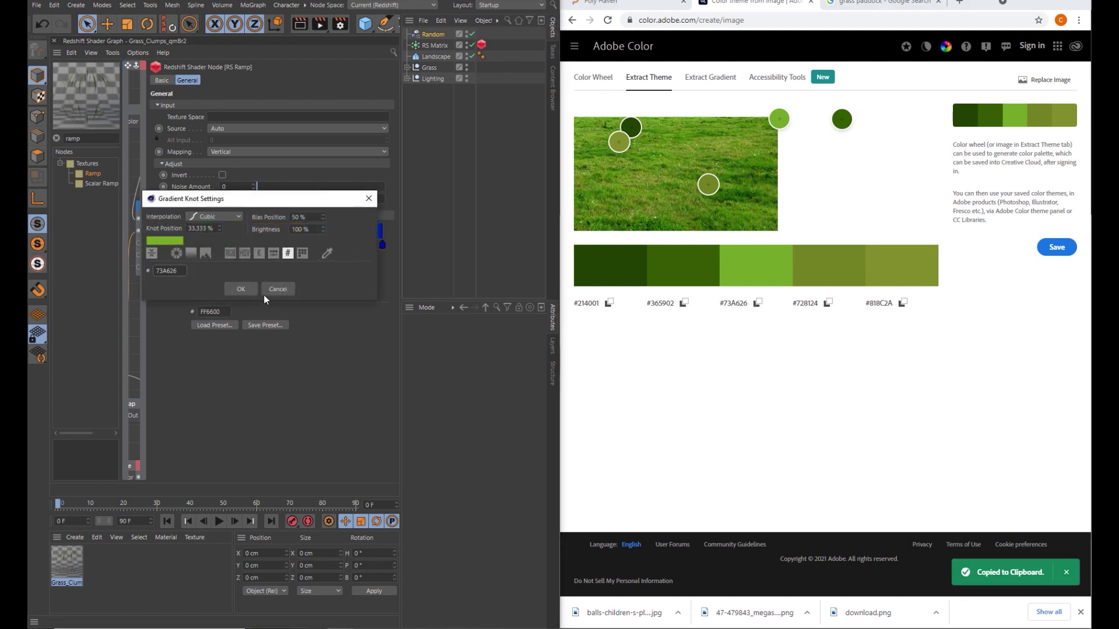
click(240, 288)
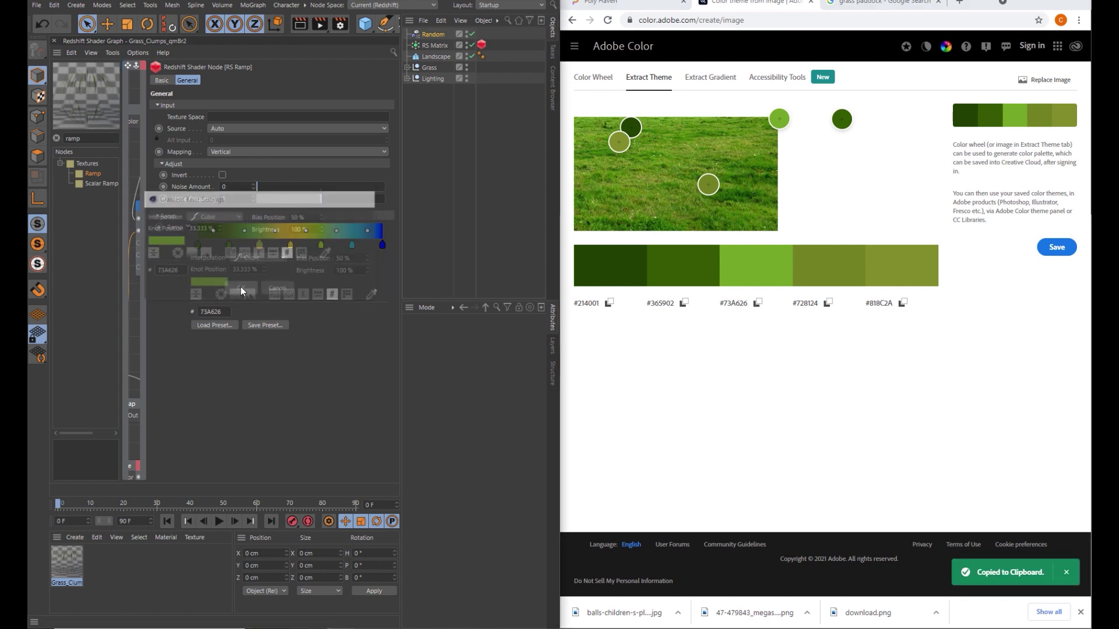
- Copy the fourth Adobe Color swatch and set the ramp's middle knot at 50% to #728124
click(828, 303)
click(290, 245)
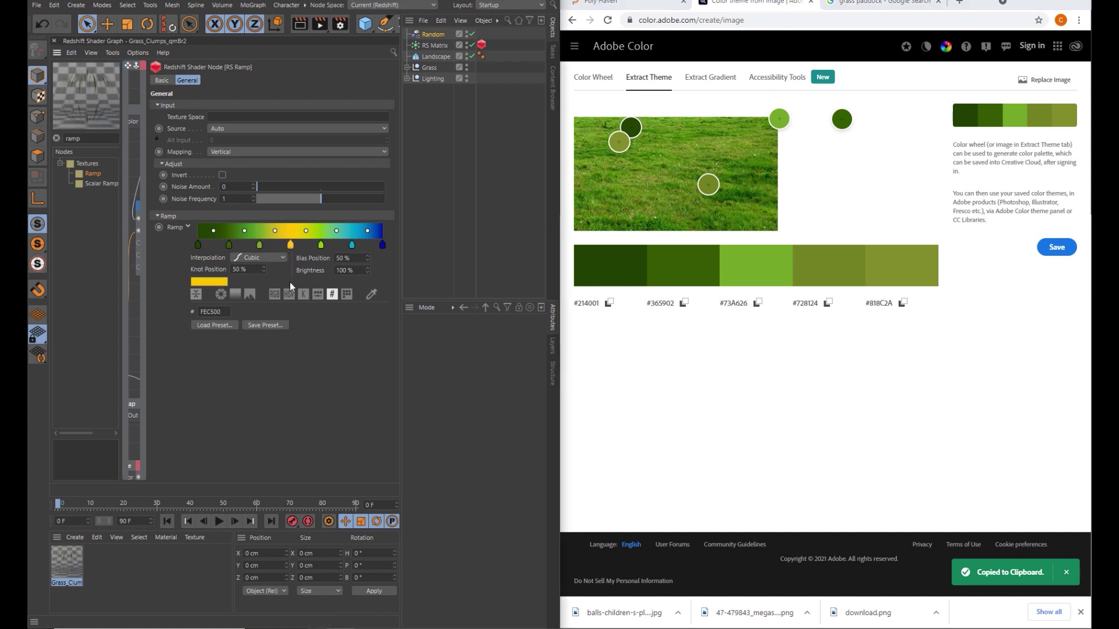
click(212, 282)
click(212, 313)
double_click(213, 311)
key(ctrl+v)
key(Return)
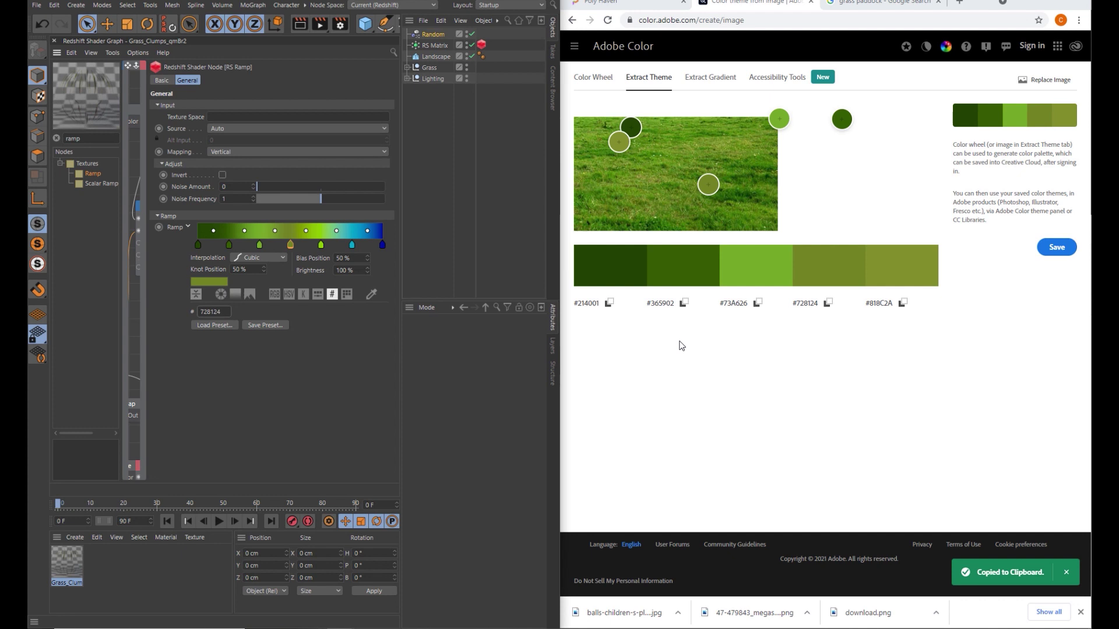
- Copy the fifth Adobe Color swatch and set the light blue ramp knot at 83.333% to #818C2A
click(902, 303)
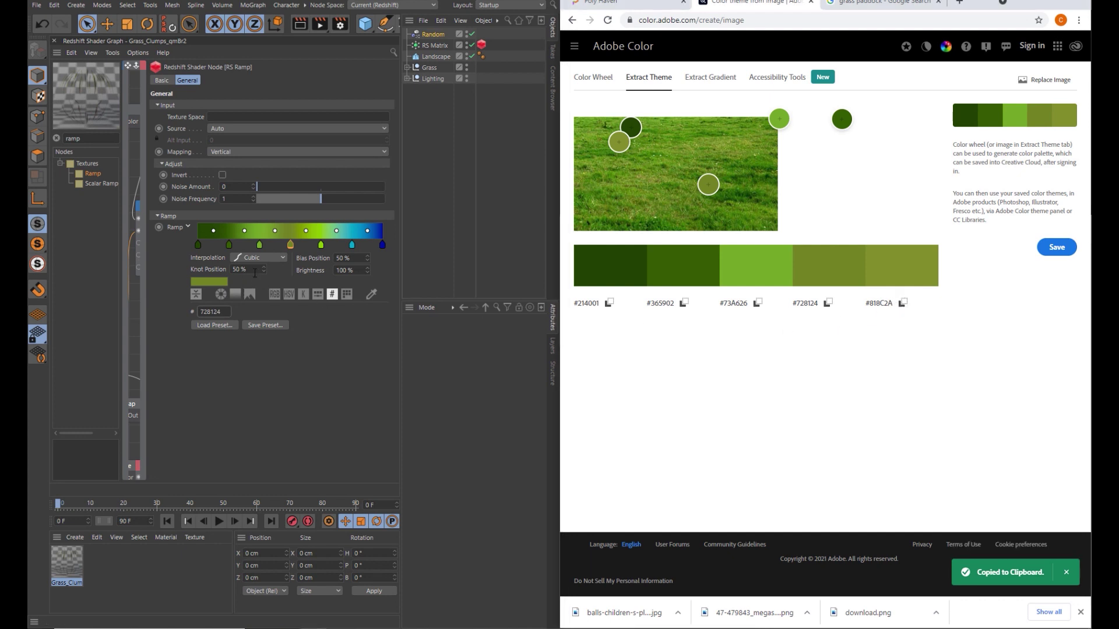
click(352, 248)
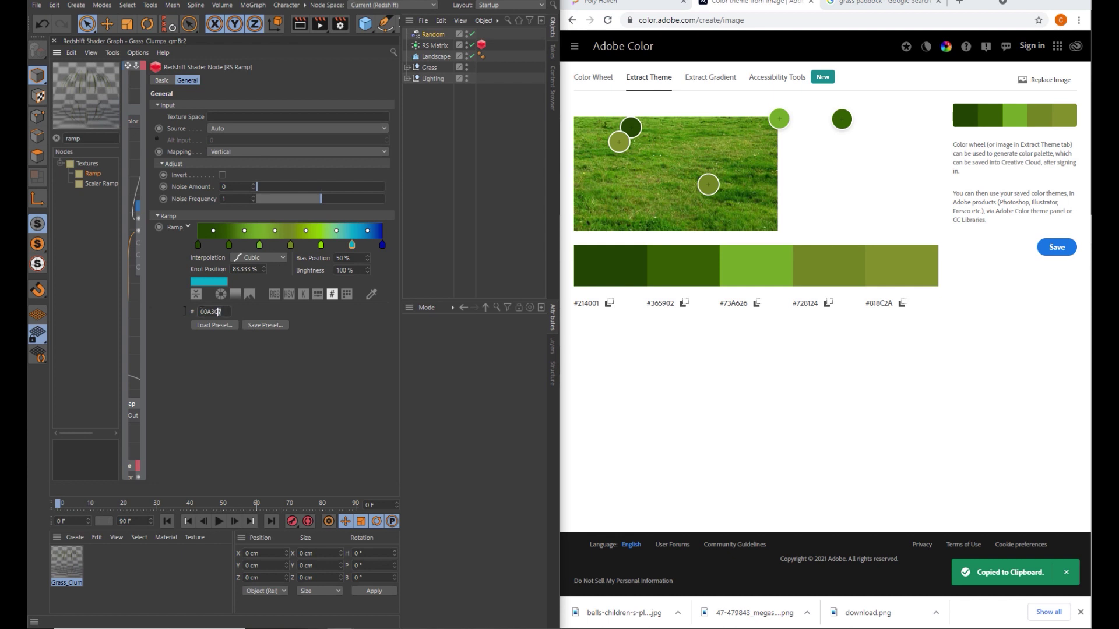
key(ctrl+v)
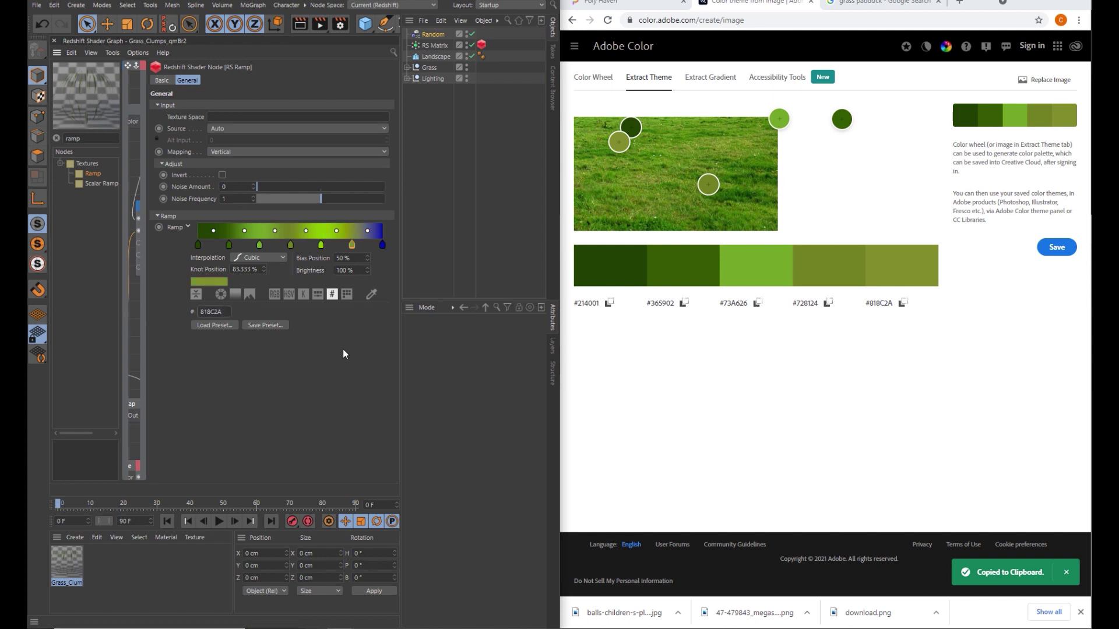
- Delete the dark blue end knot and move the olive #818C2A knot to about 93.7% on the ramp
click(382, 246)
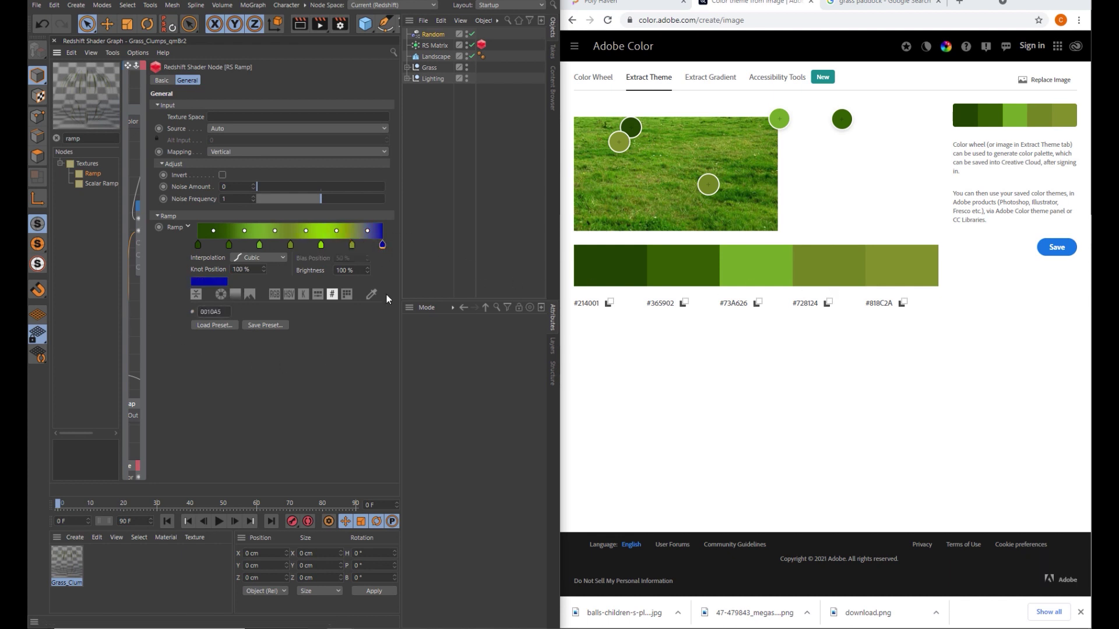
key(Delete)
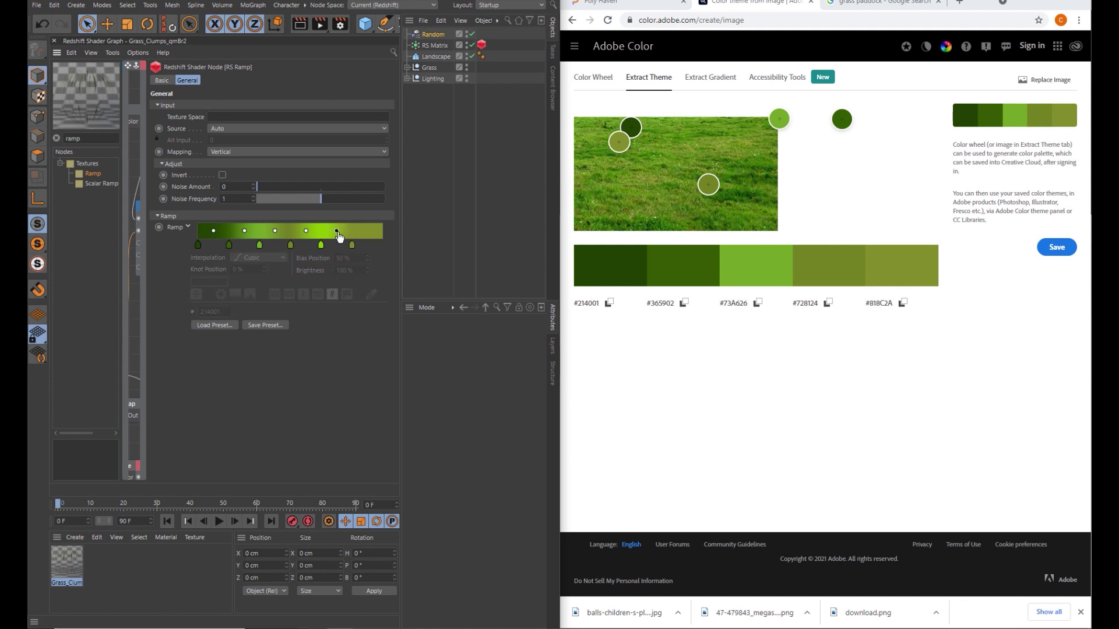
drag(352, 245, 371, 245)
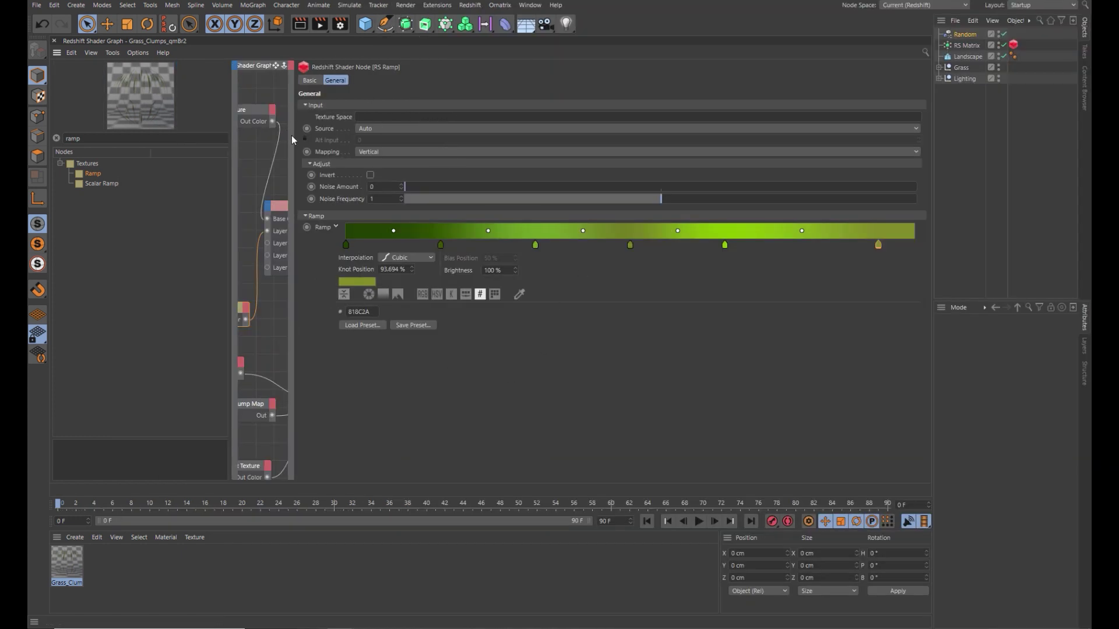
- Widen the Shader Graph's node area and dock the Redshift RenderView beside the shader graph window
drag(294, 137, 621, 136)
click(469, 5)
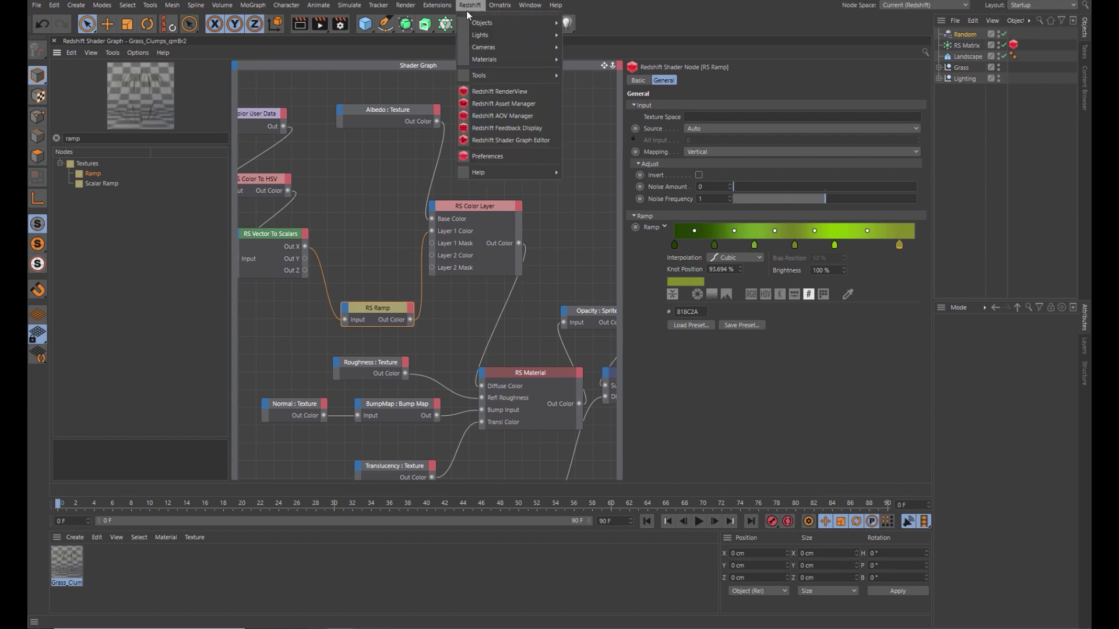
click(486, 91)
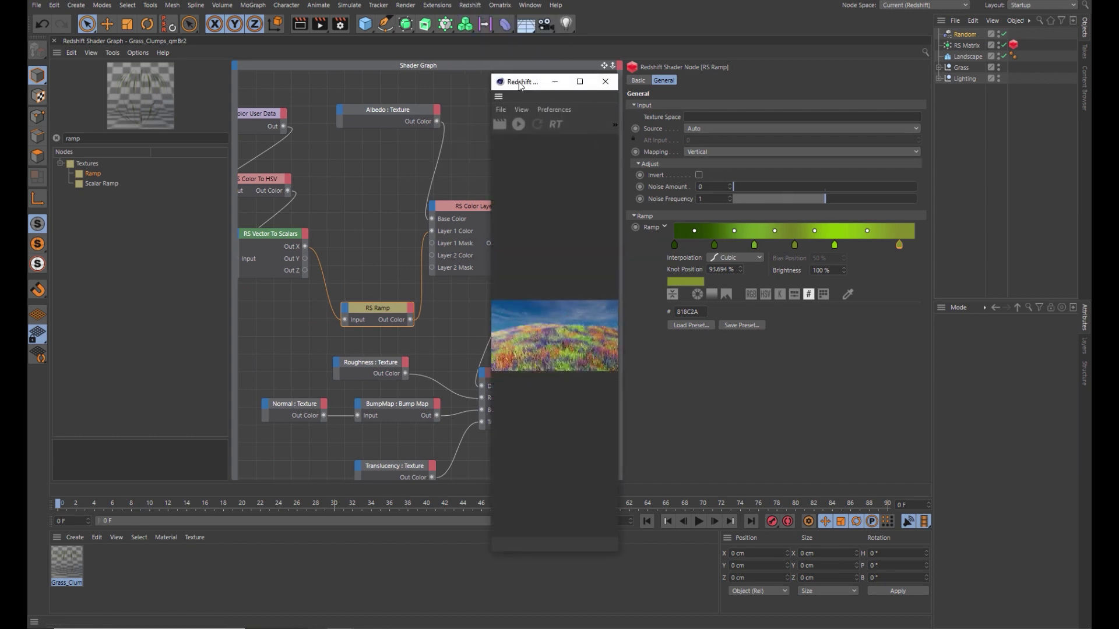
drag(524, 82, 448, 103)
drag(884, 142, 880, 146)
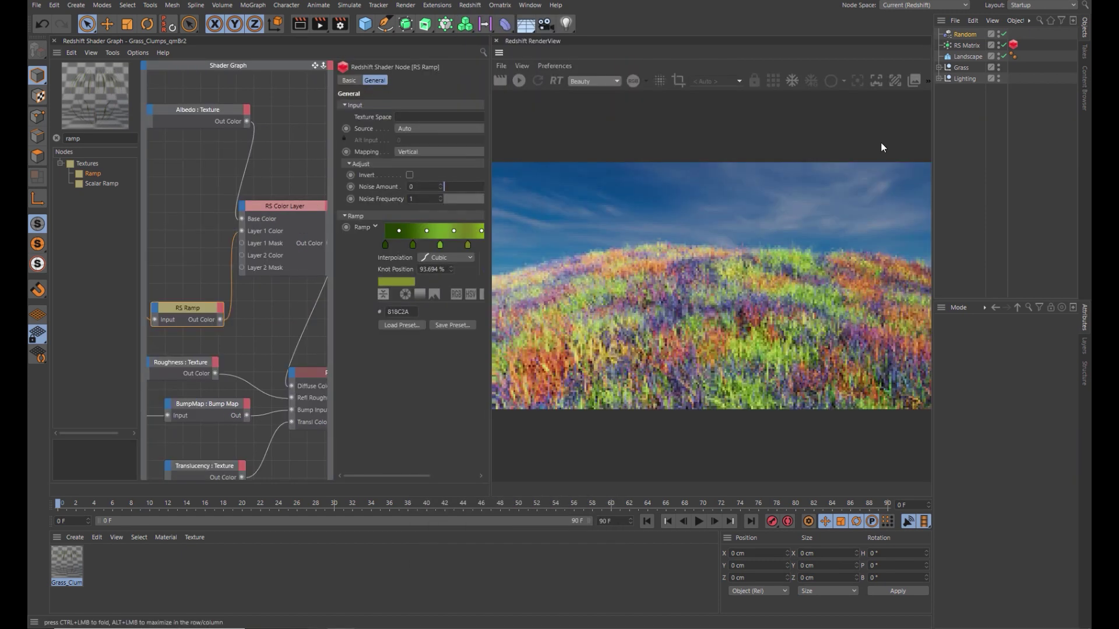
- Start the interactive render and set the Layer 1 mask of the RS Color Layer node to 0.4
click(519, 81)
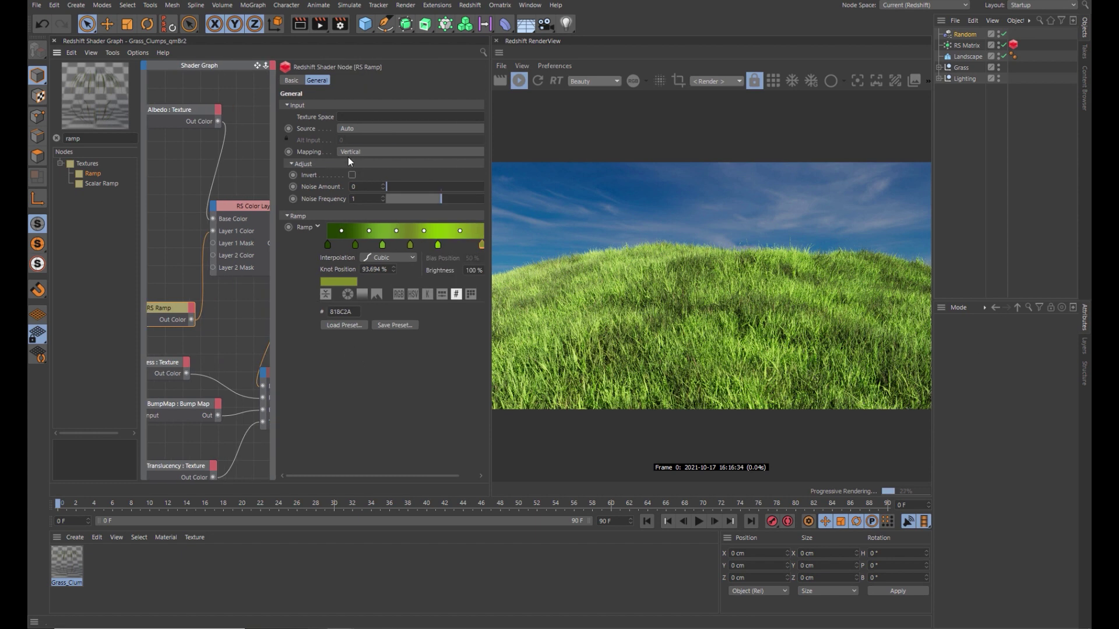
click(251, 207)
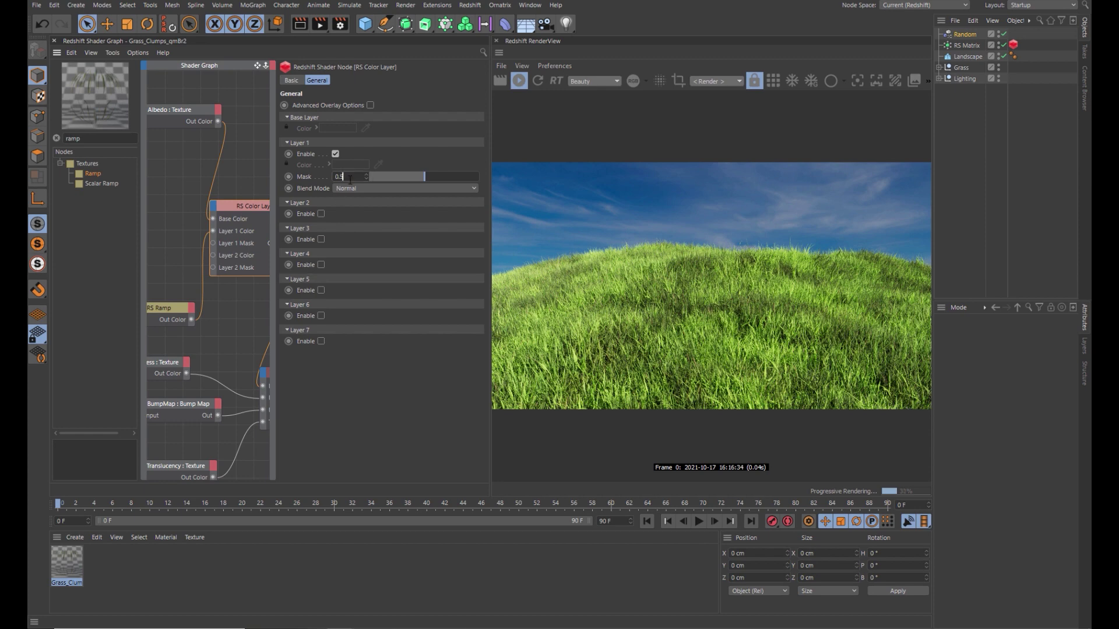
key(Return)
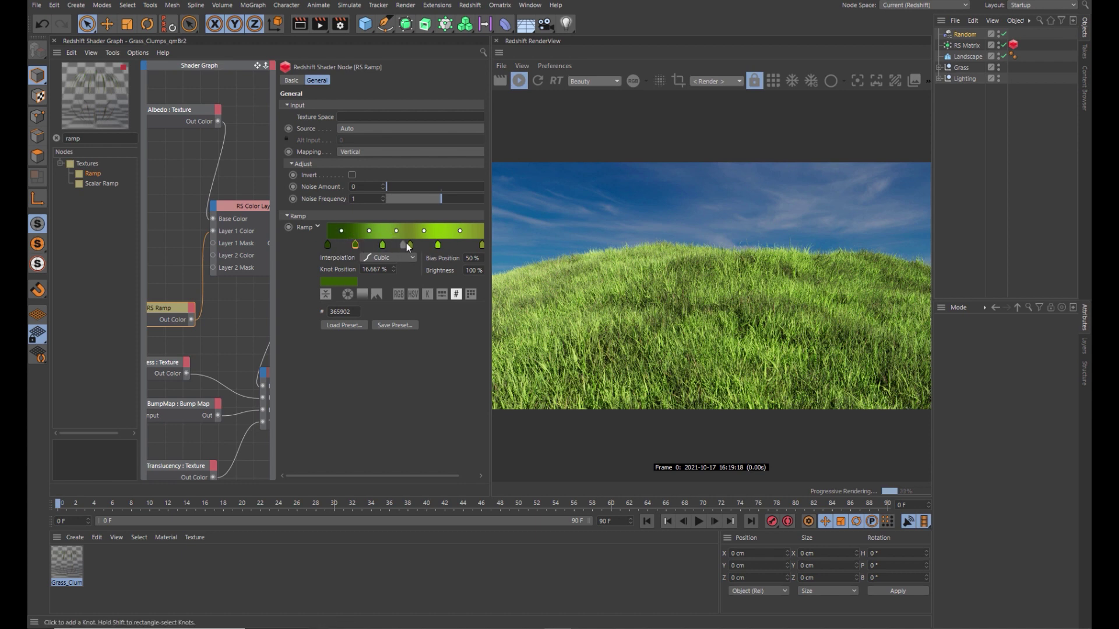
- Shift the Ramp's four middle knots together toward the olive end and remove the bright yellow-green knot
shift+click(438, 249)
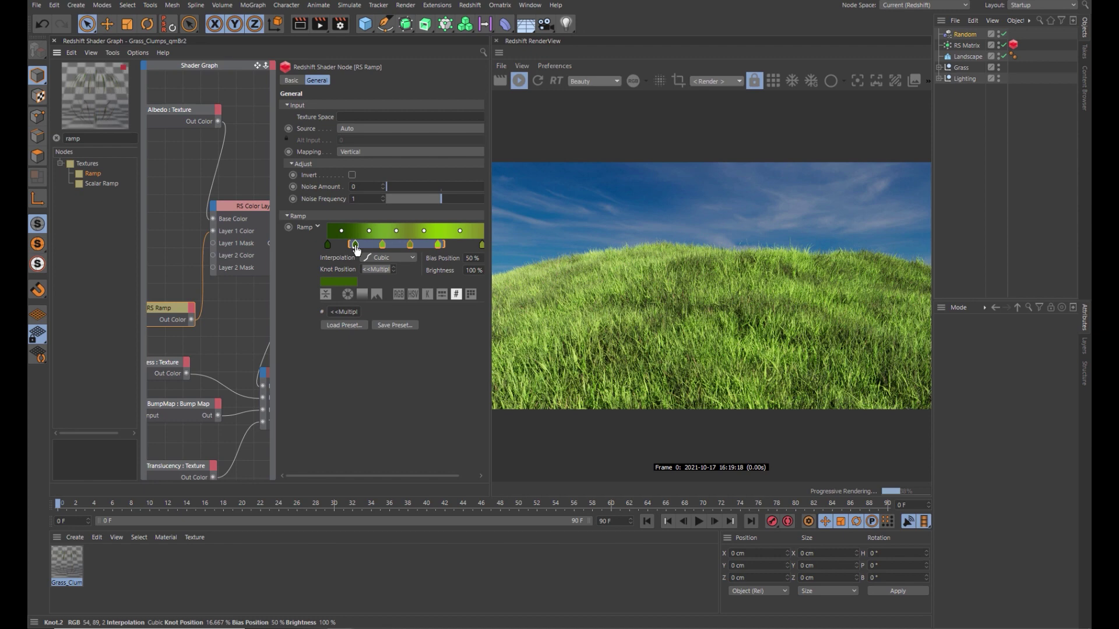
drag(359, 248, 390, 248)
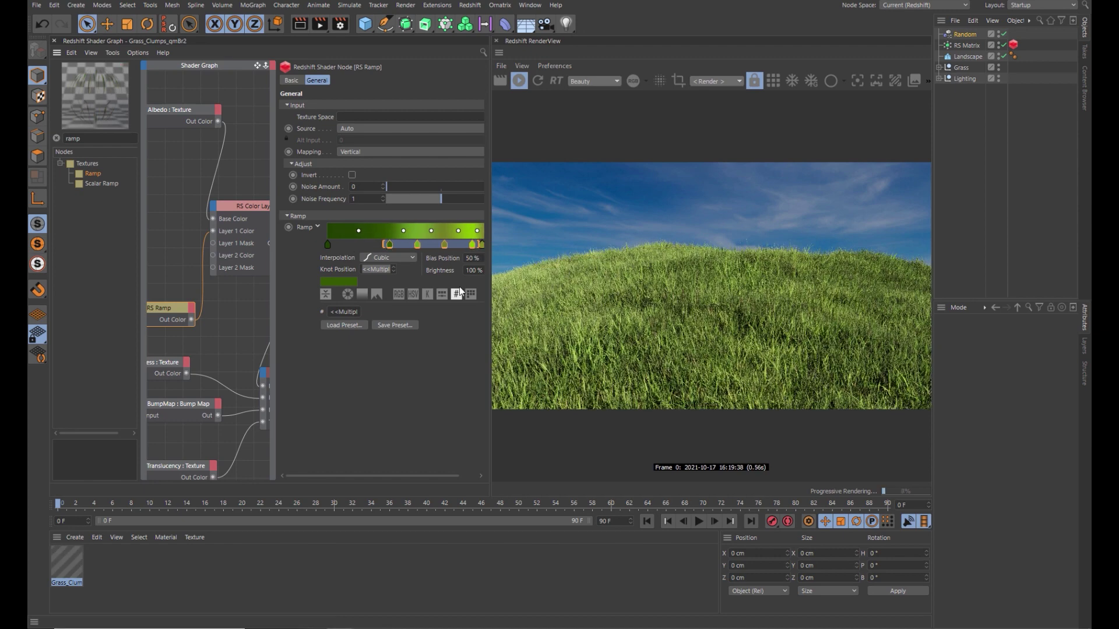
drag(472, 244, 473, 267)
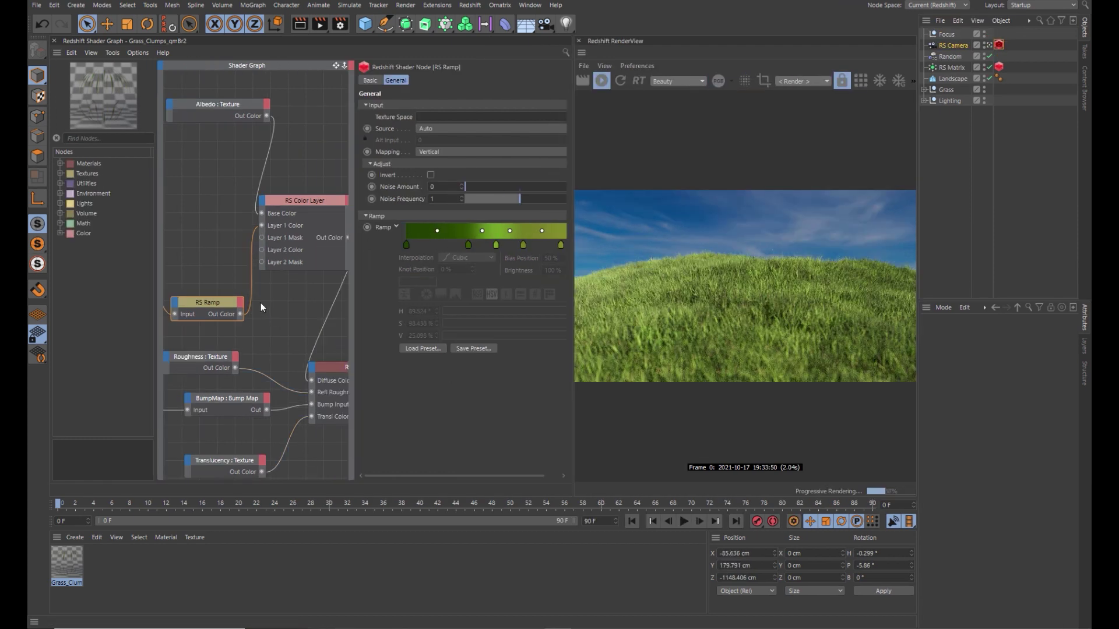
- Try the Lighten and Softlight blend modes on Layer 1 of the RS Color Layer, and return it to Normal
click(310, 220)
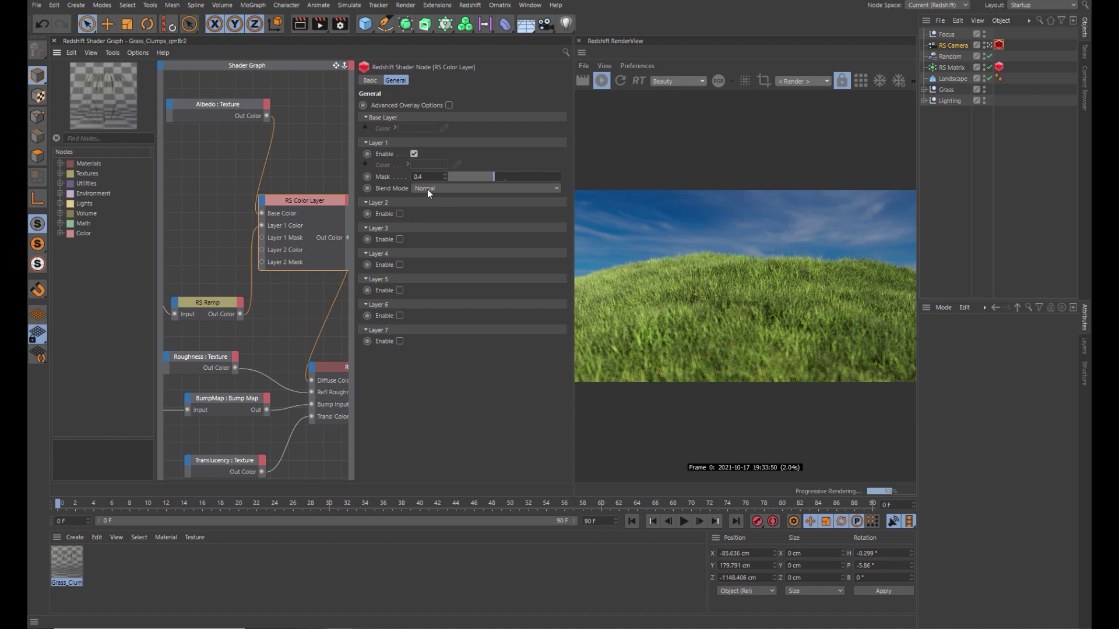
click(444, 190)
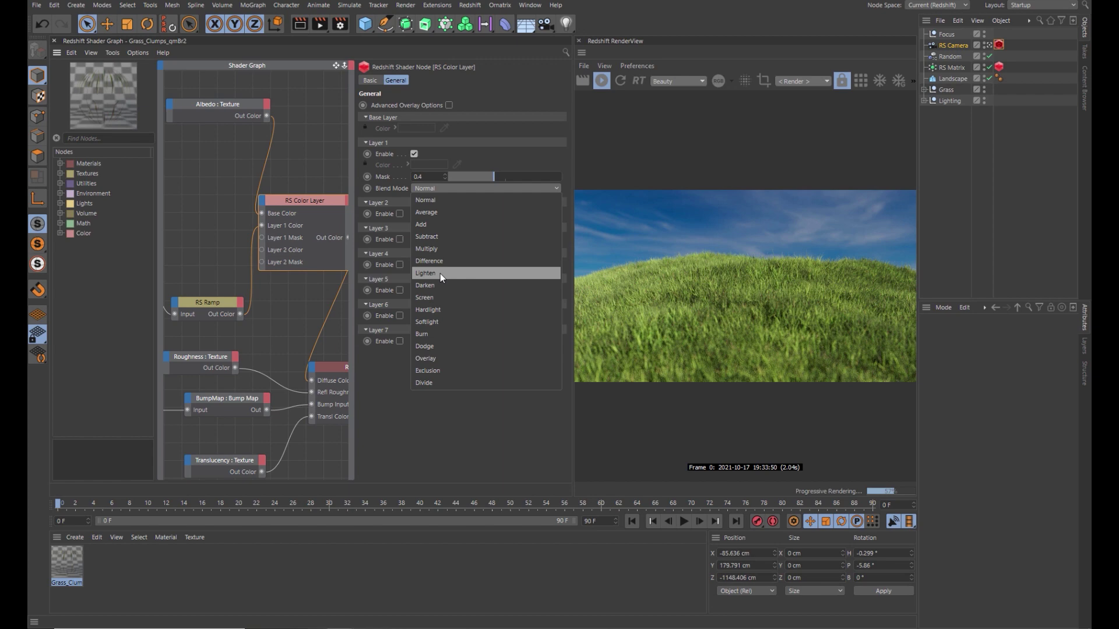
click(440, 274)
click(439, 190)
click(439, 322)
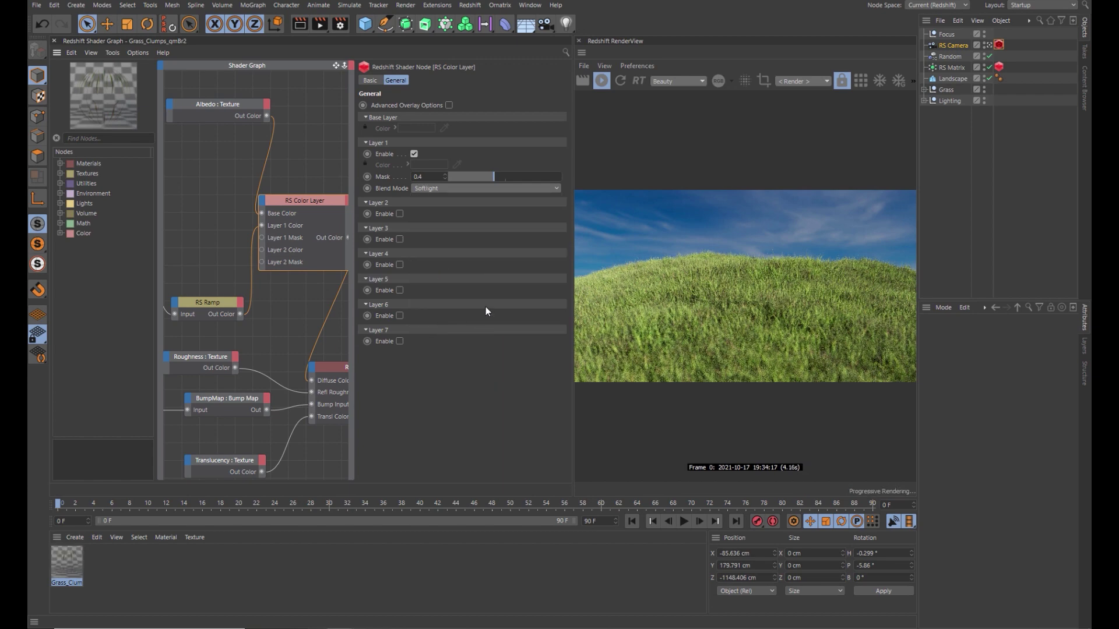
click(448, 191)
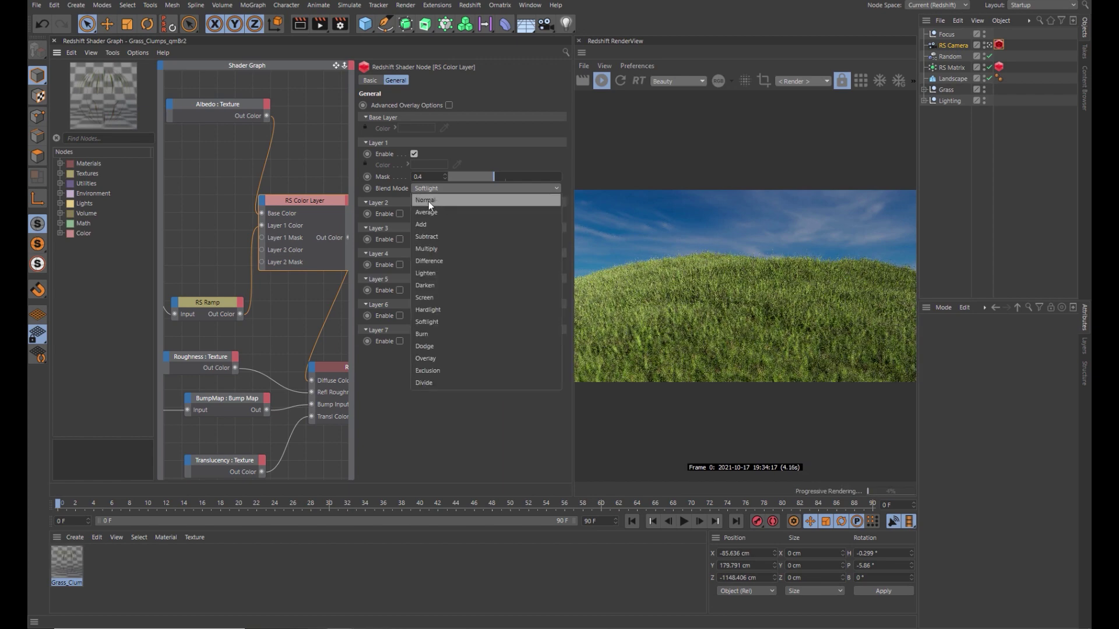
click(428, 201)
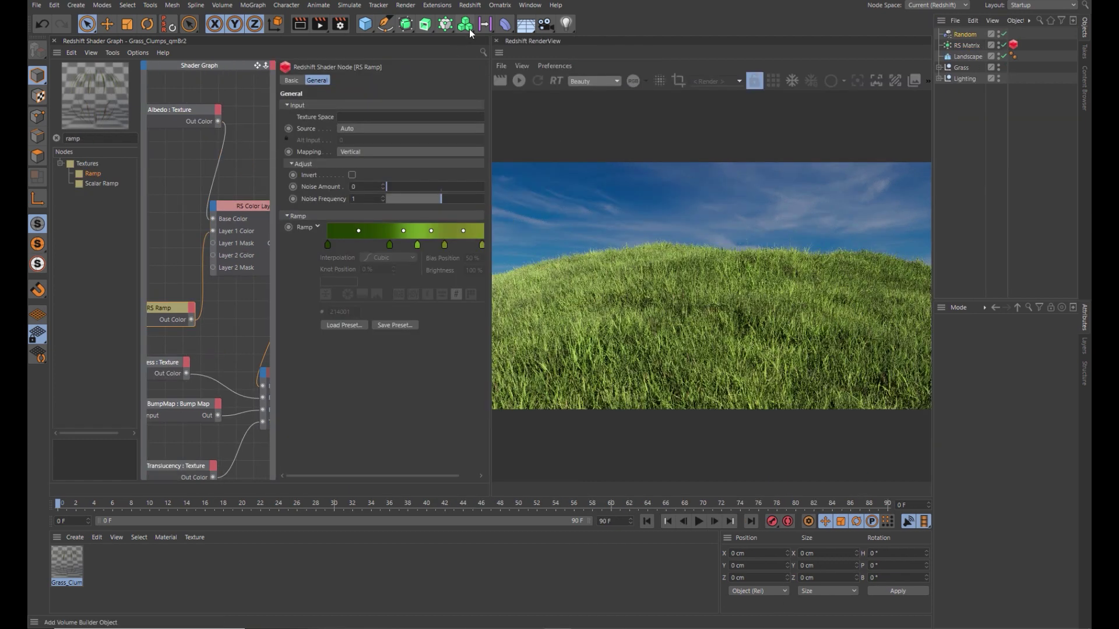
- Add a Redshift camera to the scene and open the Bokeh settings of its Redshift Camera tag
click(470, 5)
mouse_move(507, 47)
click(585, 51)
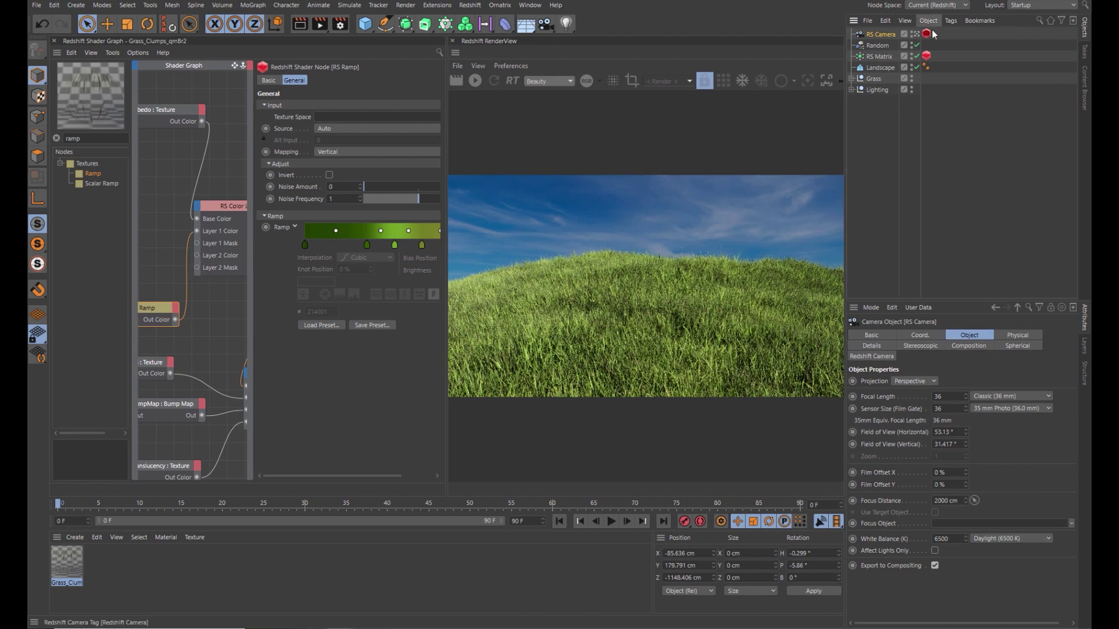
click(927, 34)
click(958, 335)
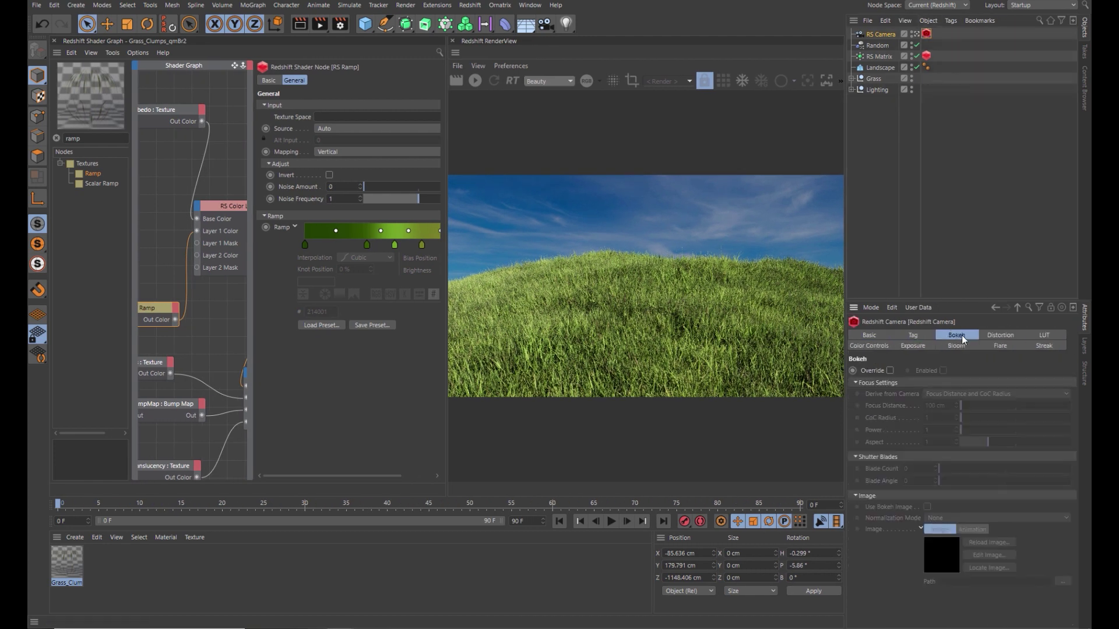
- Override and enable the camera's bokeh, derive Focus Distance from the camera, and set CoC Radius to 3 and Power to 2
click(890, 371)
click(943, 370)
click(939, 394)
click(979, 417)
click(948, 429)
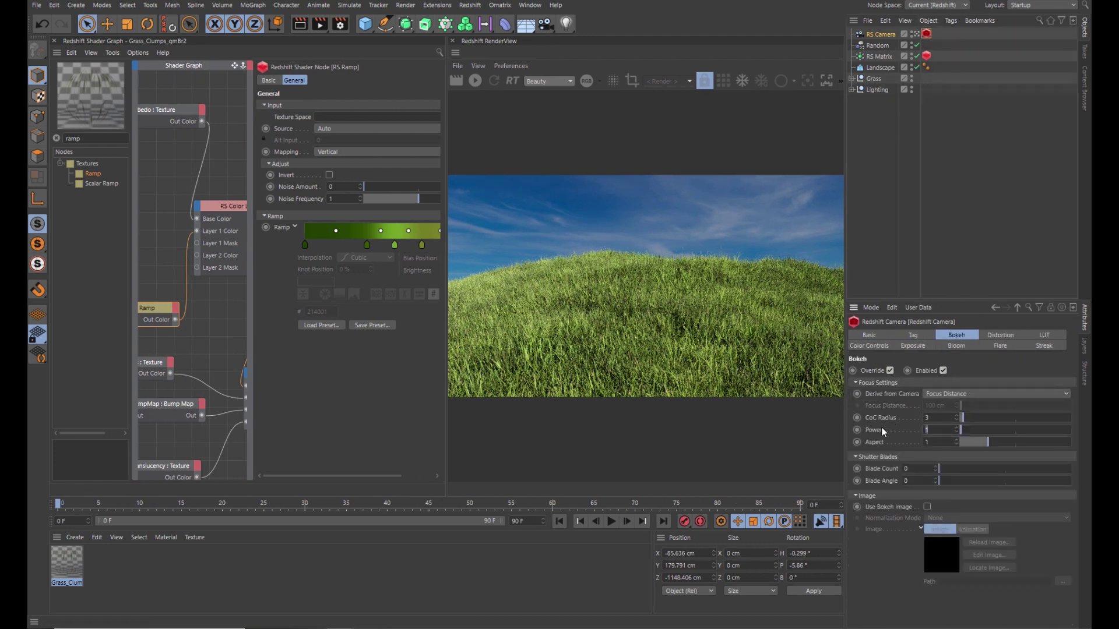
- Assign a null named Focus as the RS Camera's focus object and start the interactive render
click(880, 34)
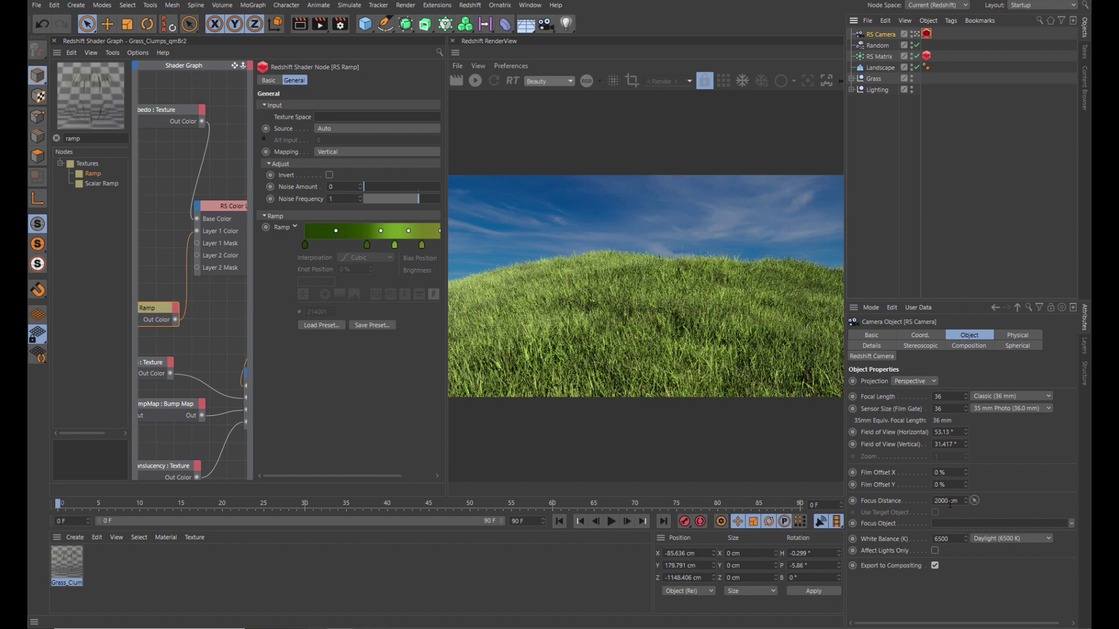
click(475, 80)
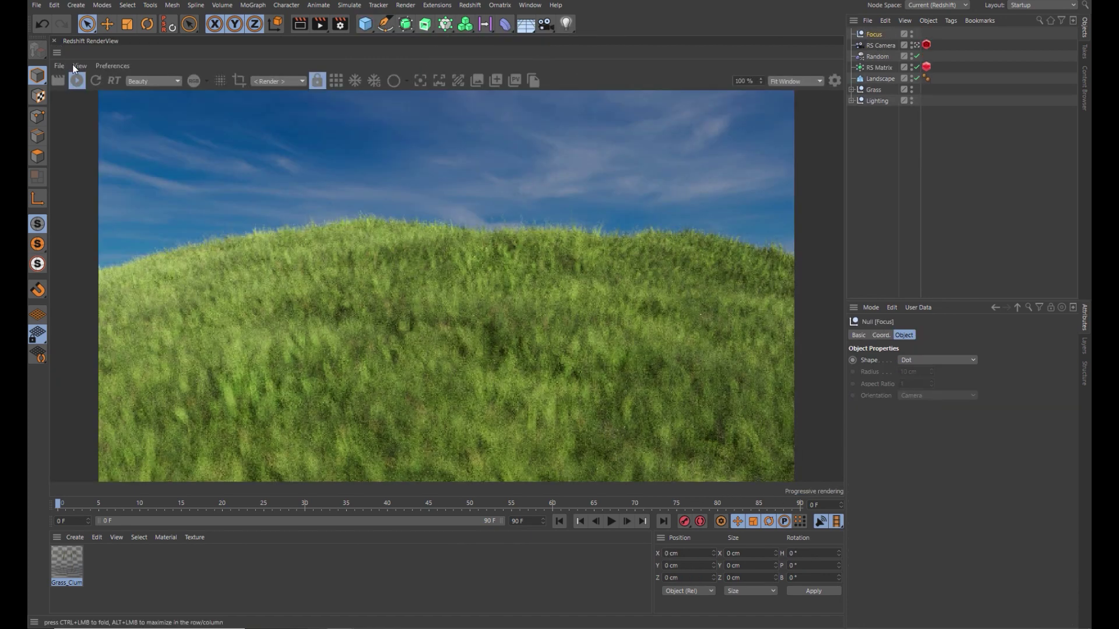
- Open a new viewport and dock it beside the Redshift RenderView
click(530, 5)
click(575, 156)
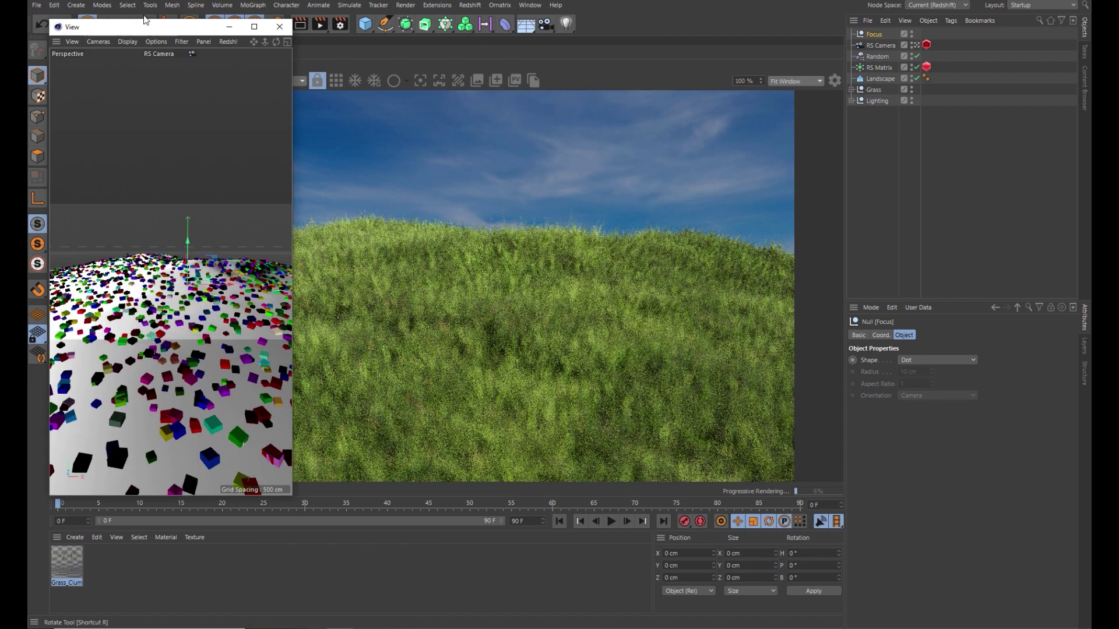
drag(324, 27, 53, 65)
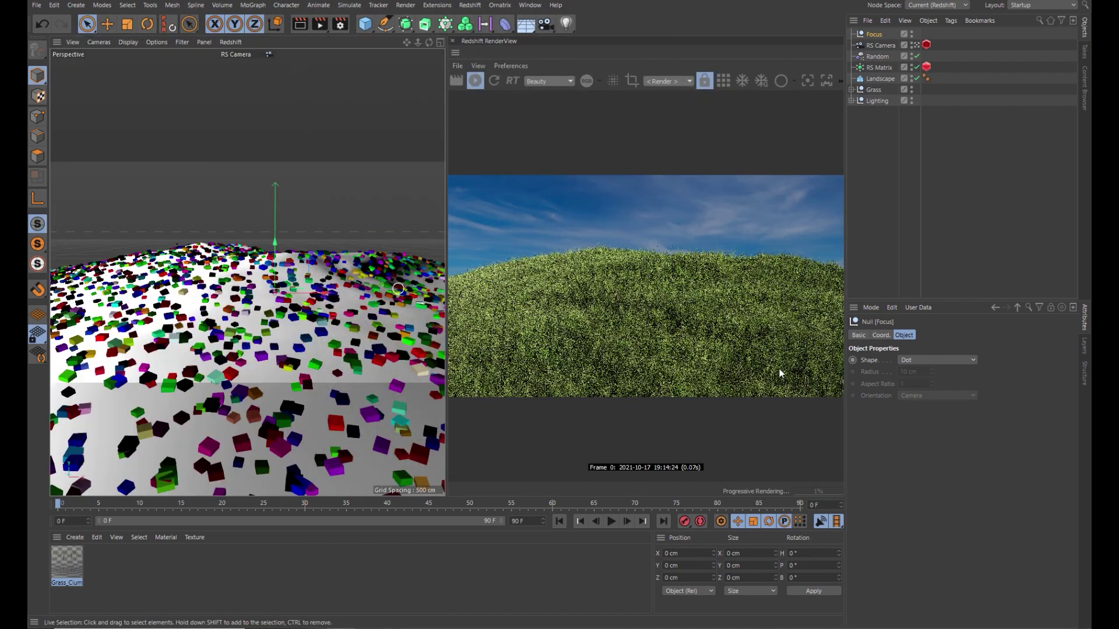
- Switch the viewport to the top view and move the Focus null along Z toward the camera
click(880, 45)
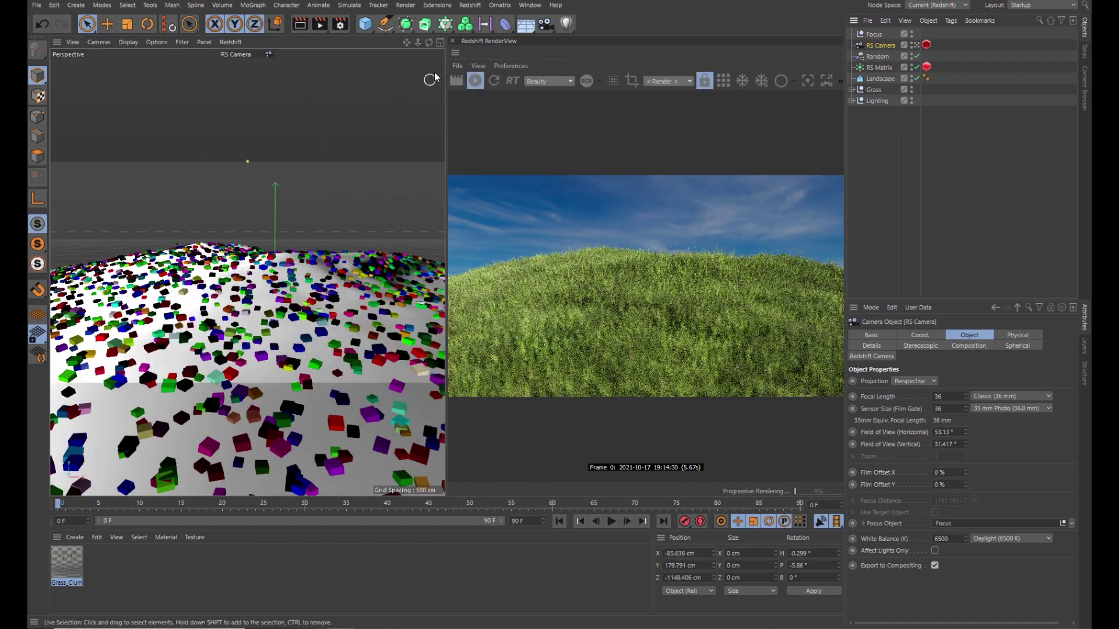
click(440, 42)
click(440, 42)
scroll(285, 287, down, 3)
click(874, 34)
drag(260, 198, 260, 202)
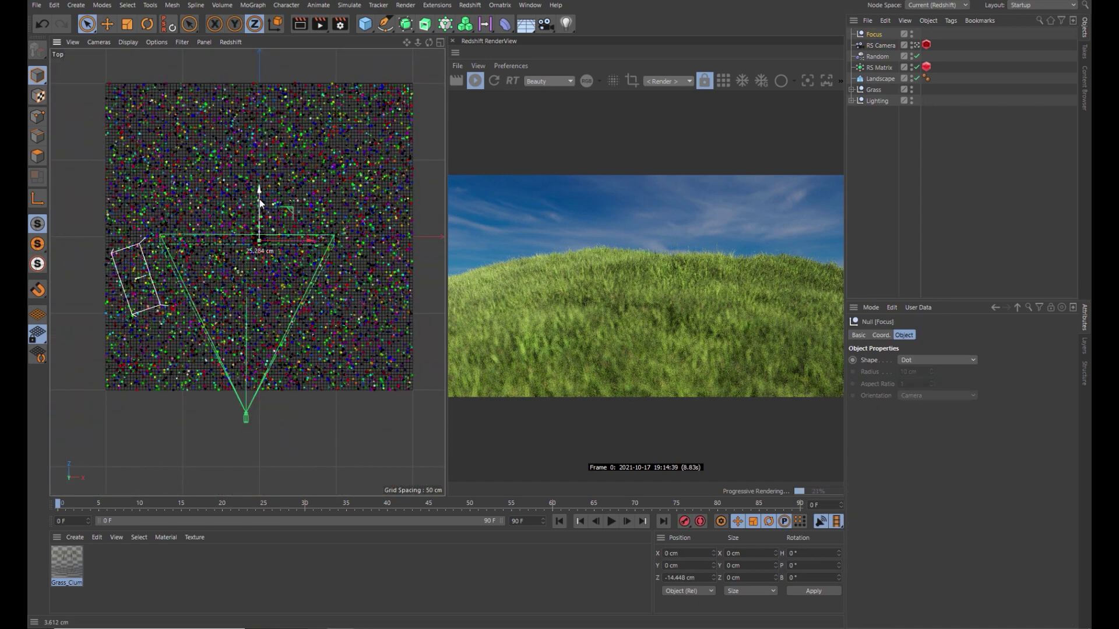
- Set the camera's bokeh Power to 1.5 and move the Focus null closer to the camera, to about Z -571 cm
click(926, 45)
click(954, 336)
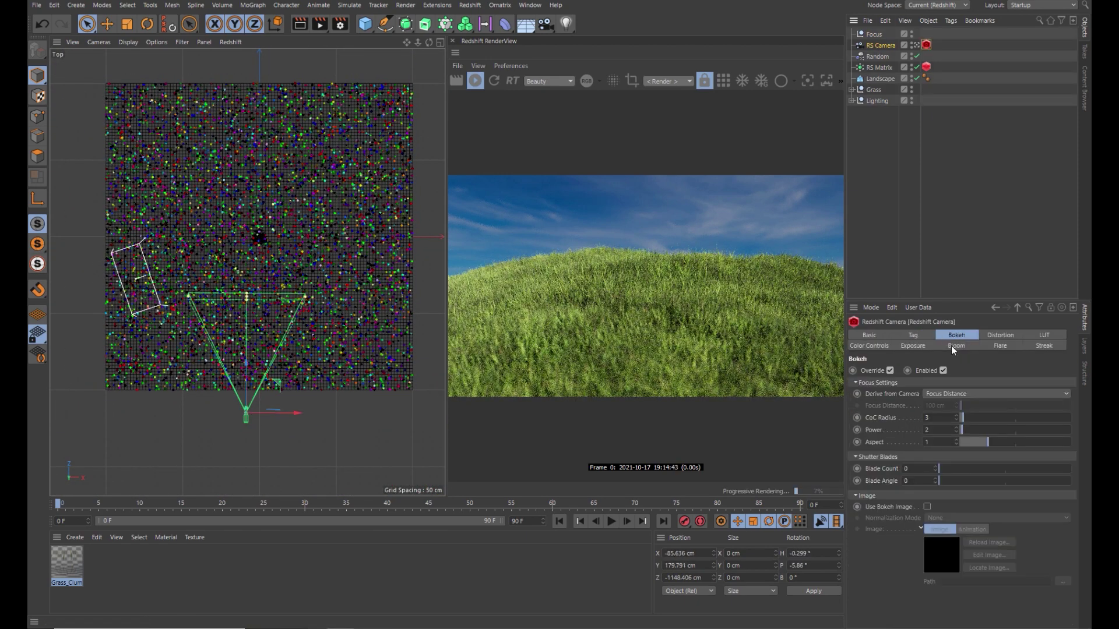
double_click(936, 430)
text(1.5)
key(Return)
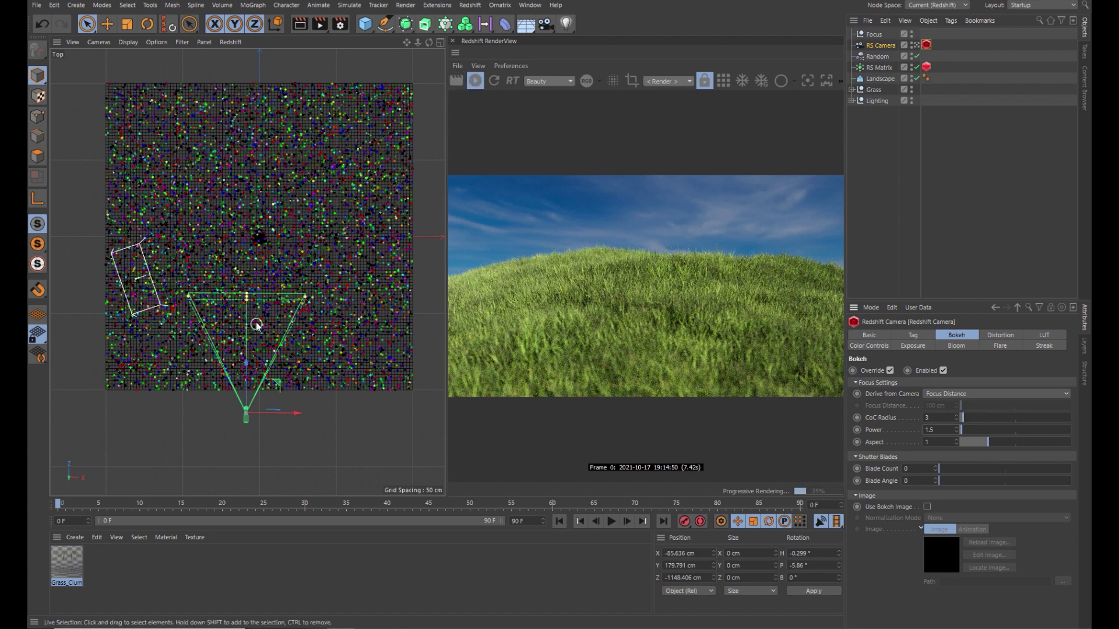
click(874, 34)
drag(257, 245, 255, 272)
- Show the Redshift RenderView full screen and switch the interactive render to bucket rendering
click(456, 52)
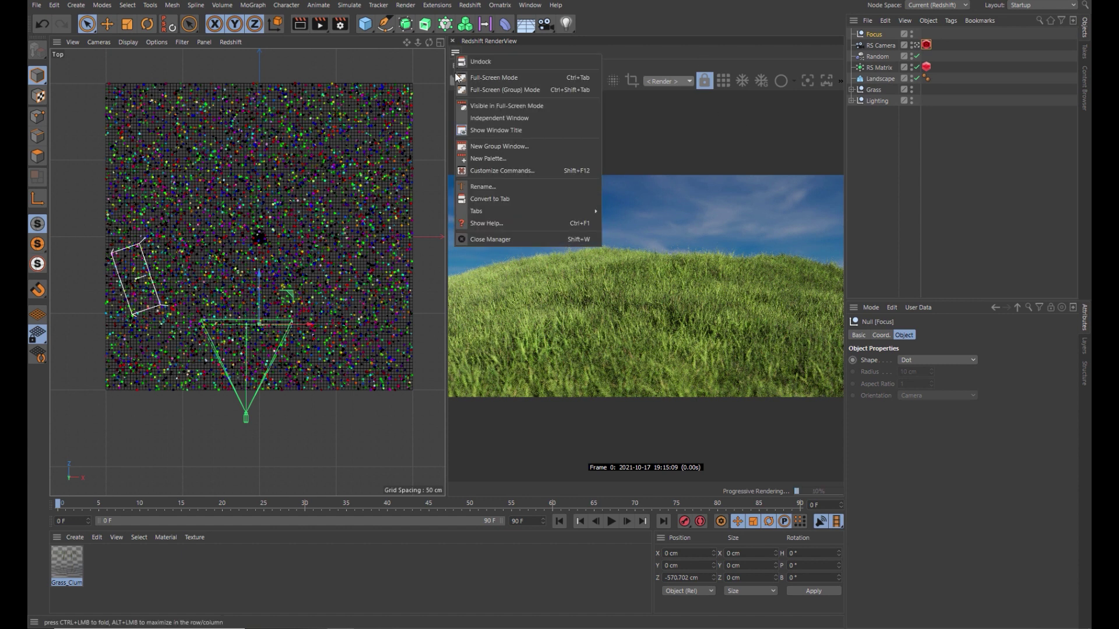
click(495, 77)
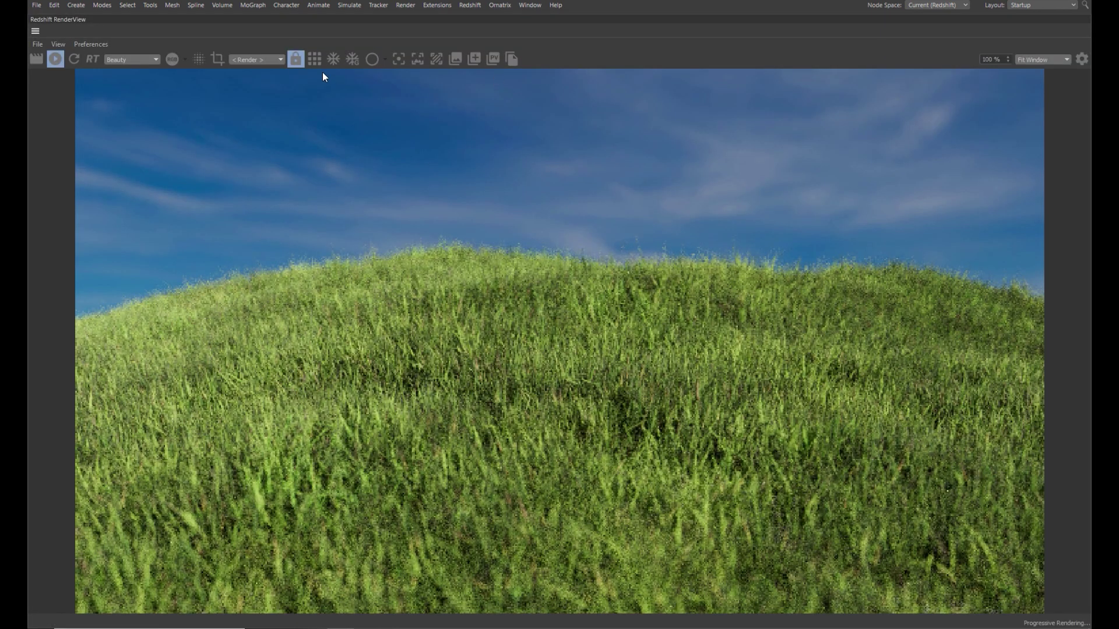
click(315, 58)
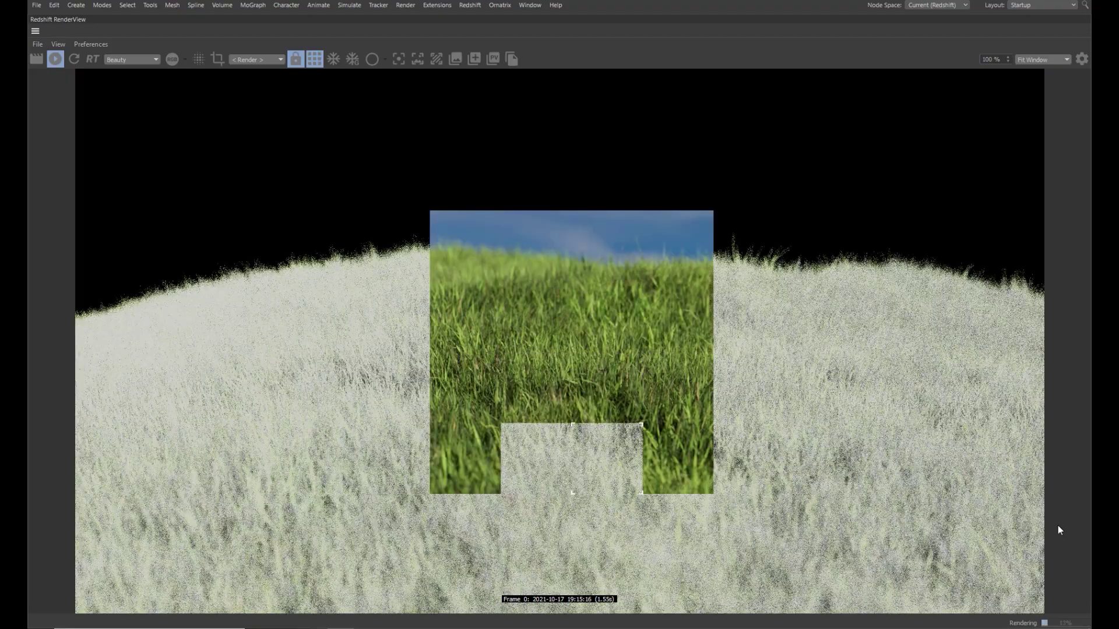